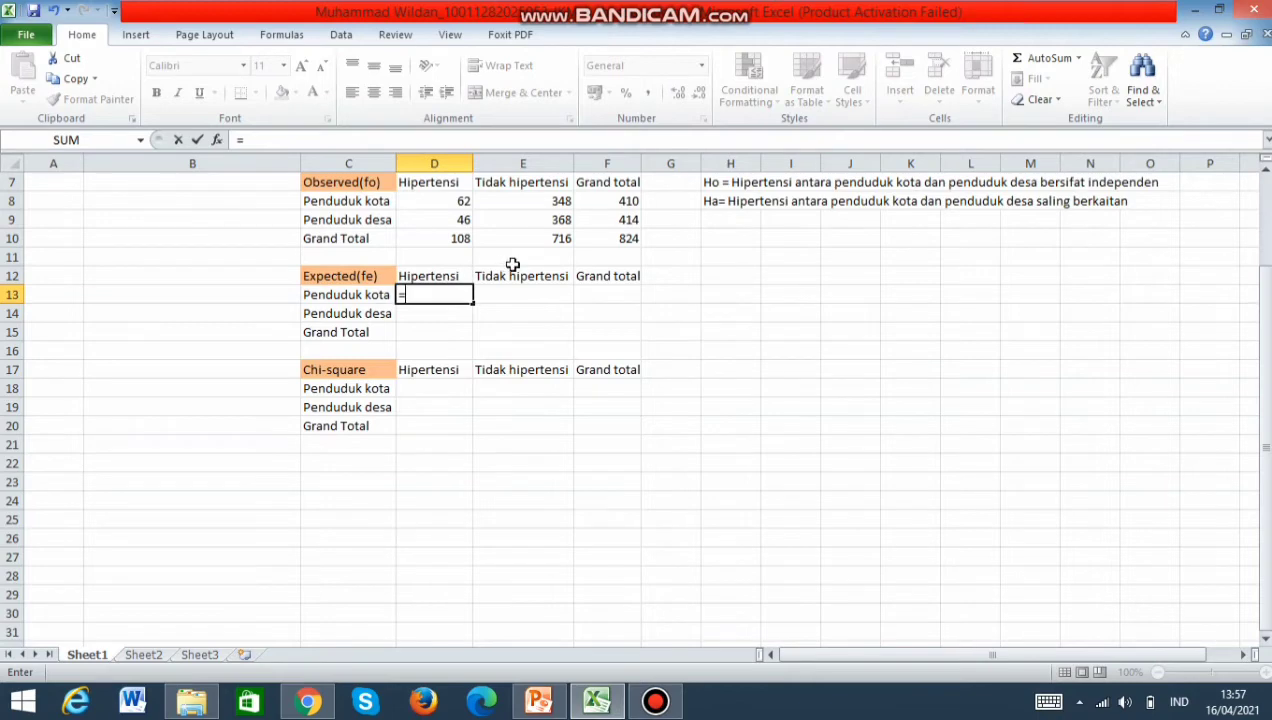
# Step: Build the expected frequency formula =F8*D10/F10 in D13 for urban residents with hypertension
pyautogui.scroll(1, 511, 264)
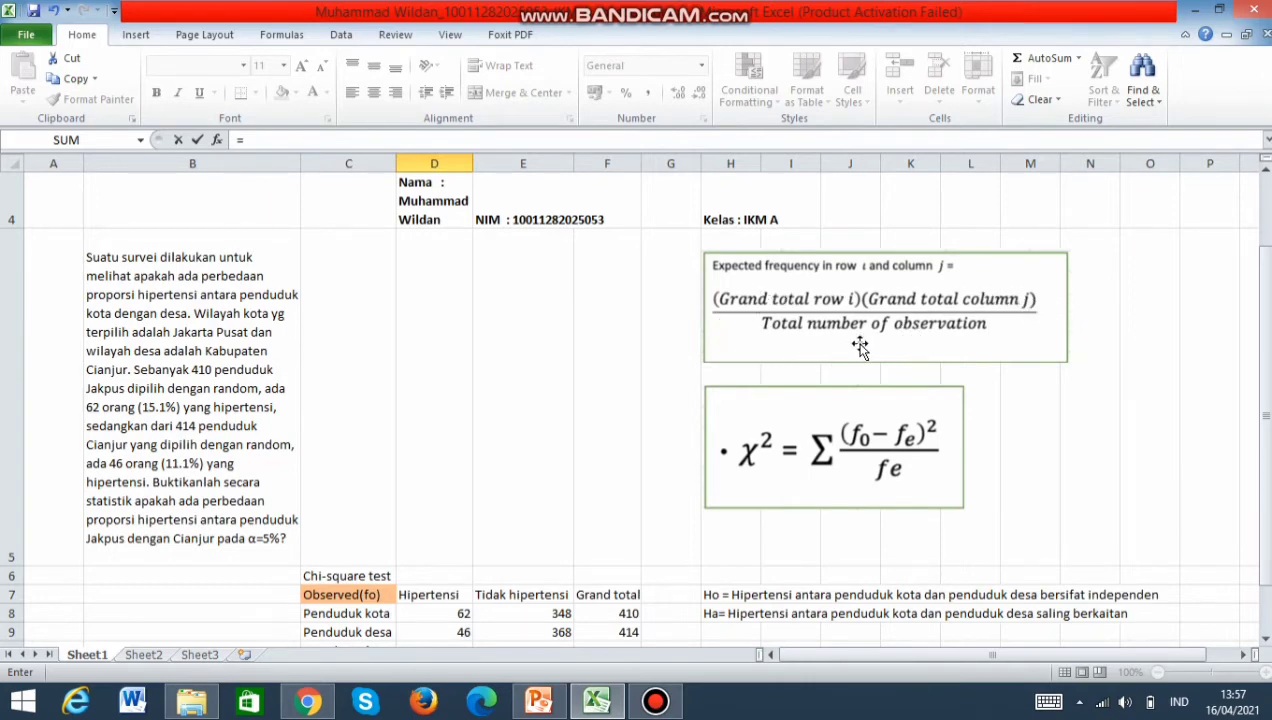
pyautogui.scroll(-1, 343, 349)
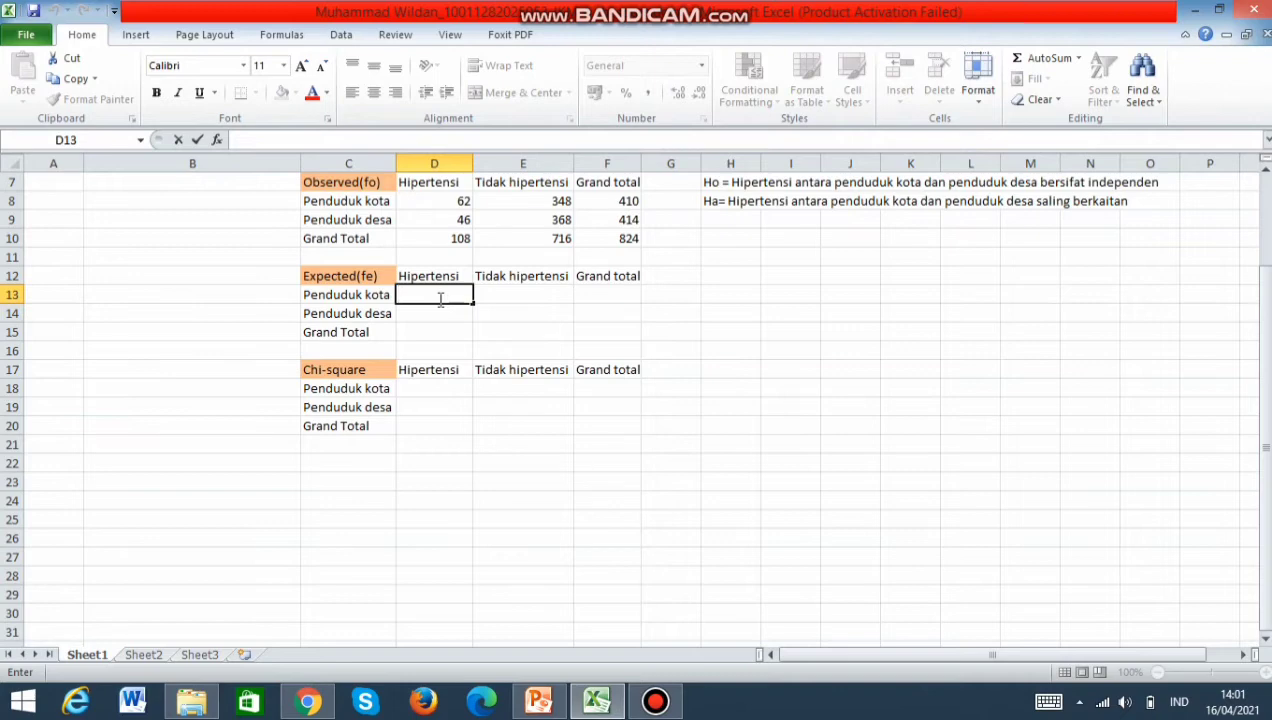
pyautogui.write('=')
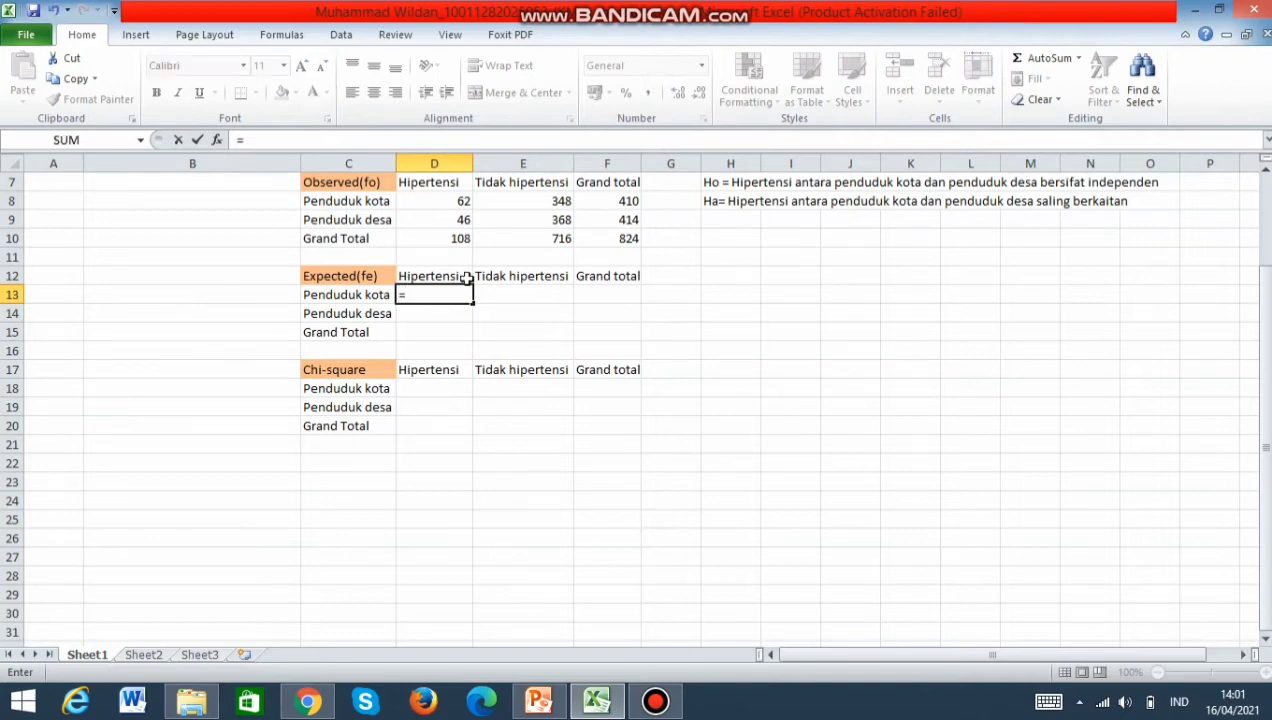
pyautogui.click(608, 201)
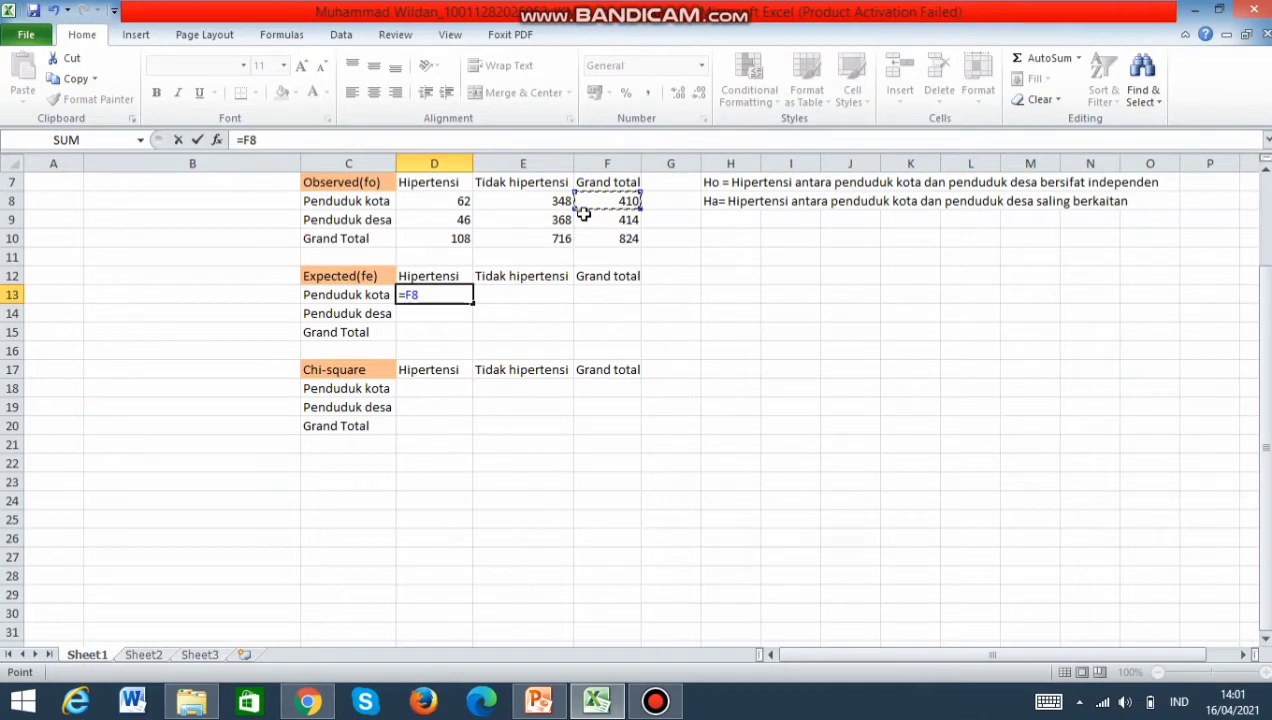
pyautogui.write('*')
pyautogui.click(447, 238)
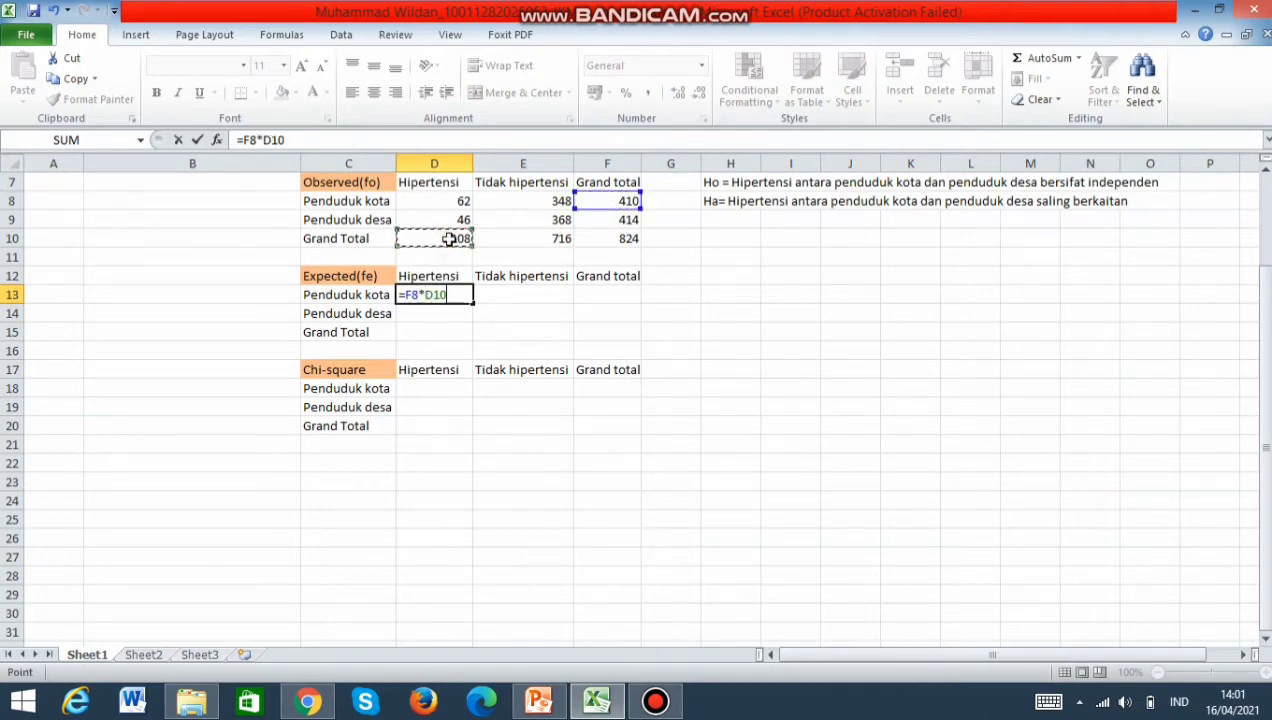
pyautogui.write('/')
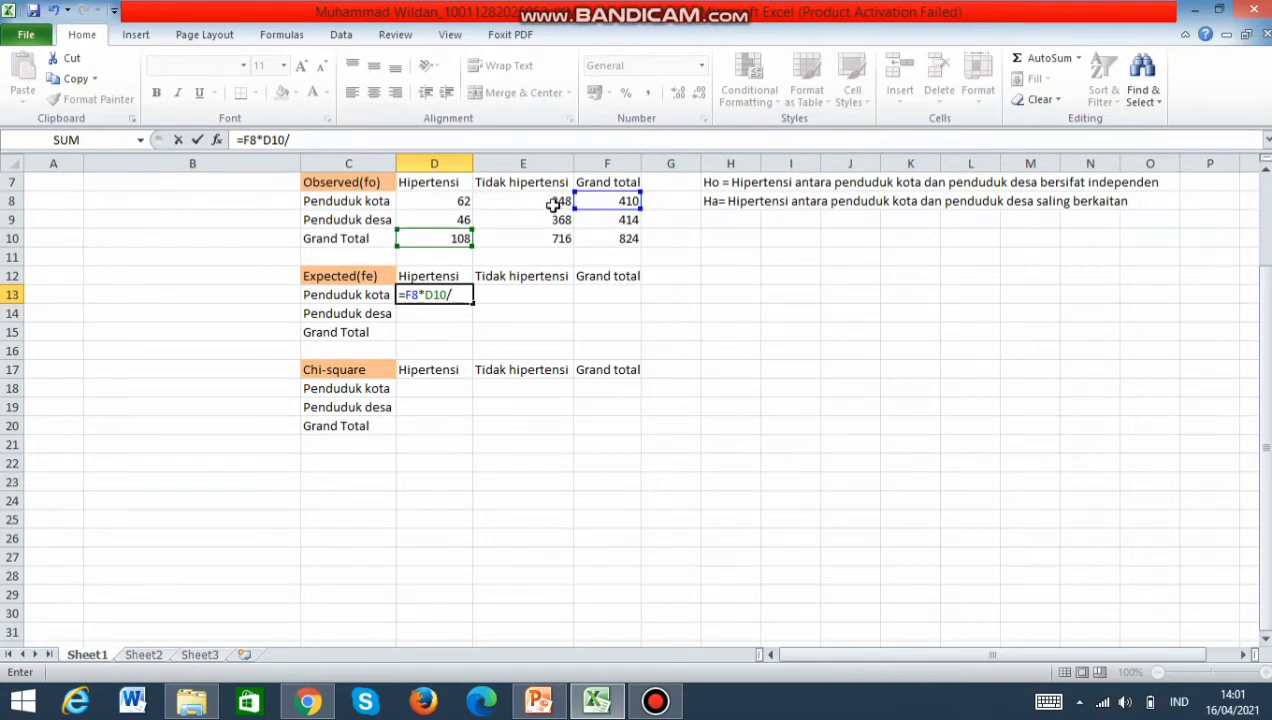
pyautogui.click(618, 237)
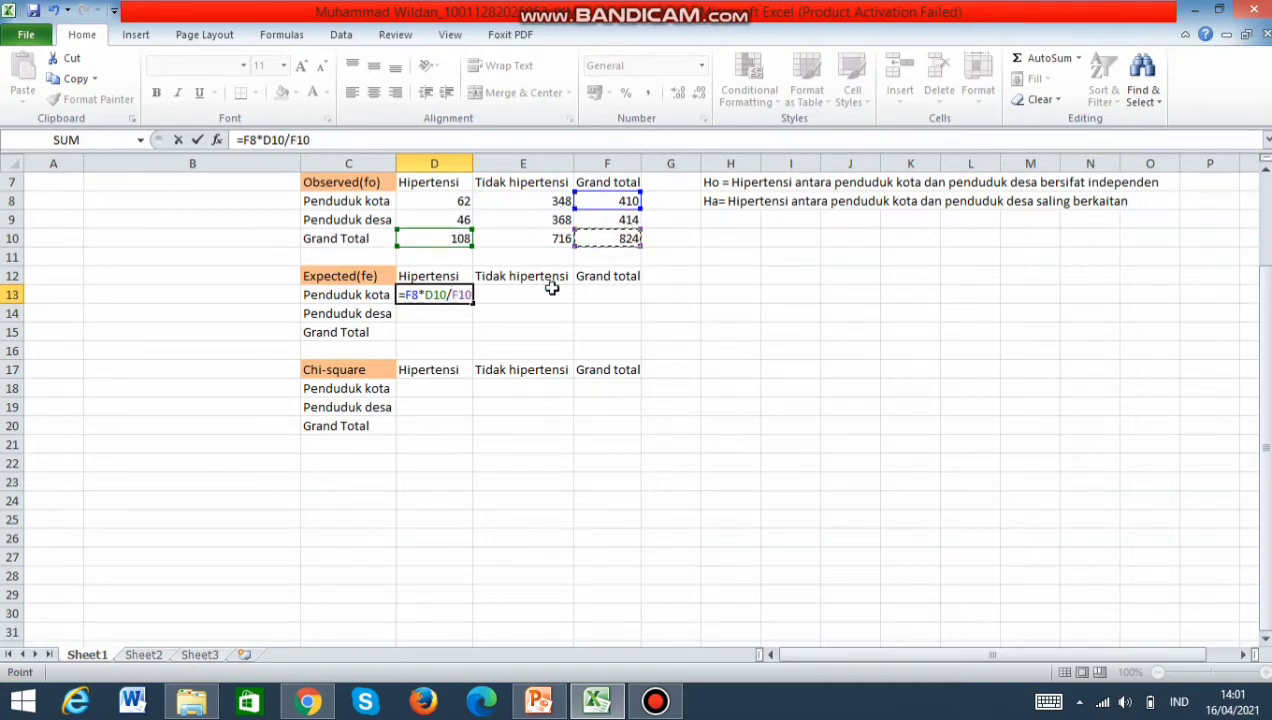
# Step: Make the F8 and F10 references in D13's formula absolute and fill the formula across to E13
pyautogui.doubleClick(407, 294)
pyautogui.press('F4')
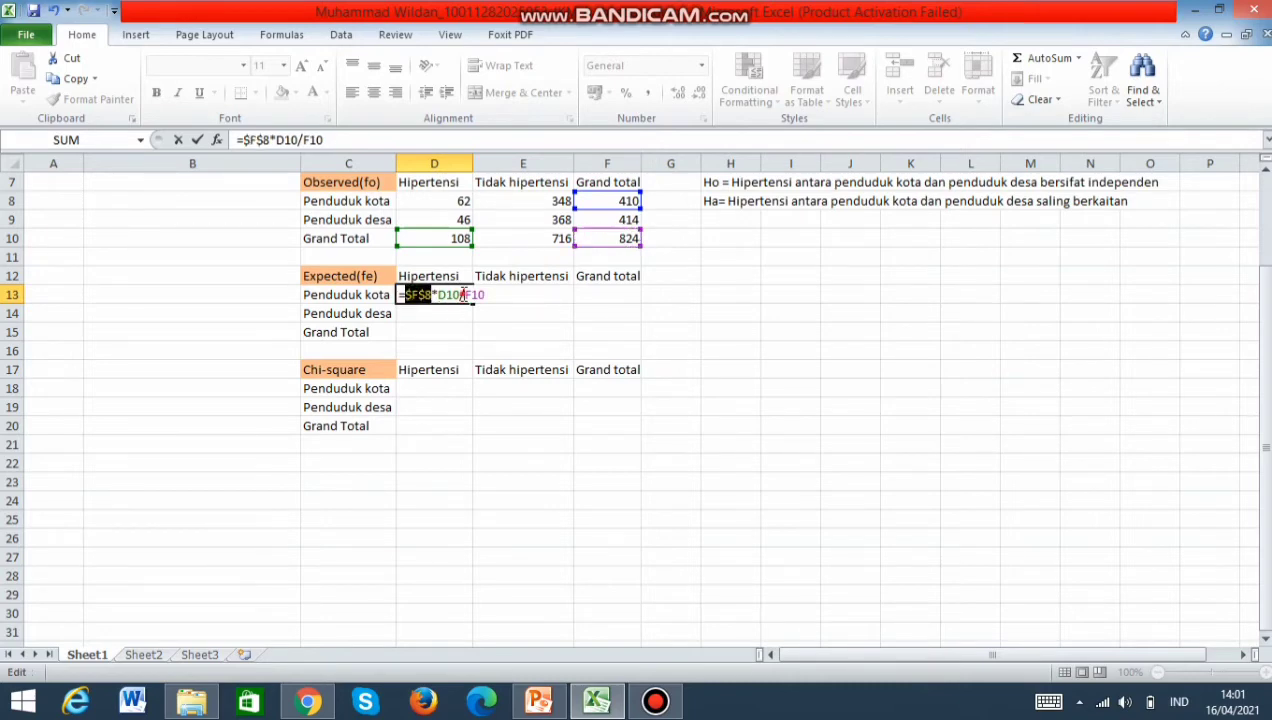
pyautogui.click(463, 294)
pyautogui.press('F4')
pyautogui.press('Return')
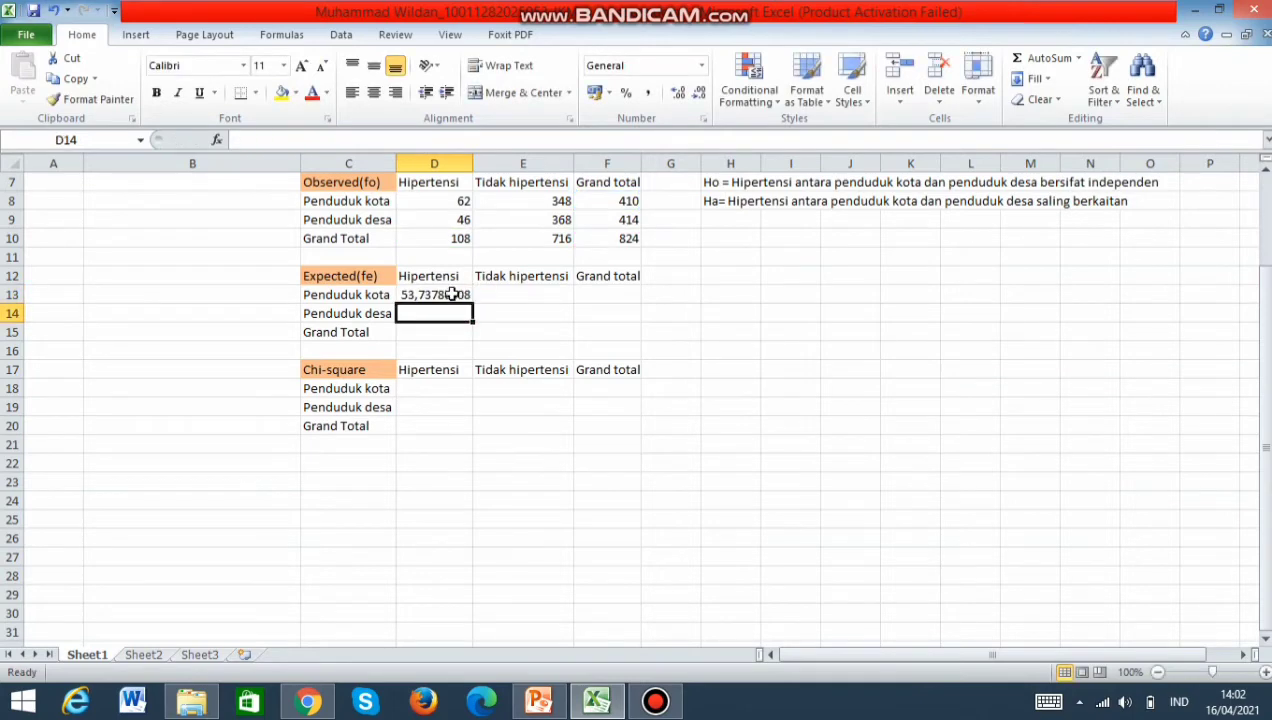
pyautogui.click(456, 294)
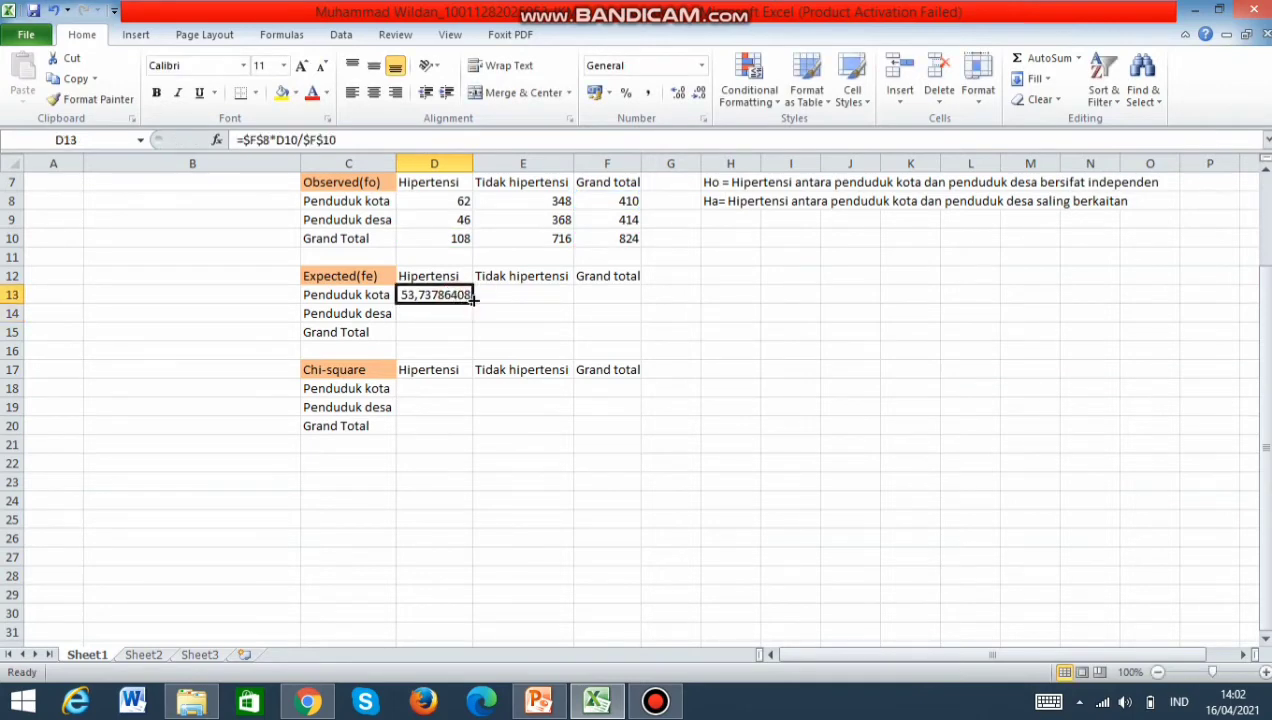
pyautogui.moveTo(473, 300); pyautogui.dragTo(530, 295)
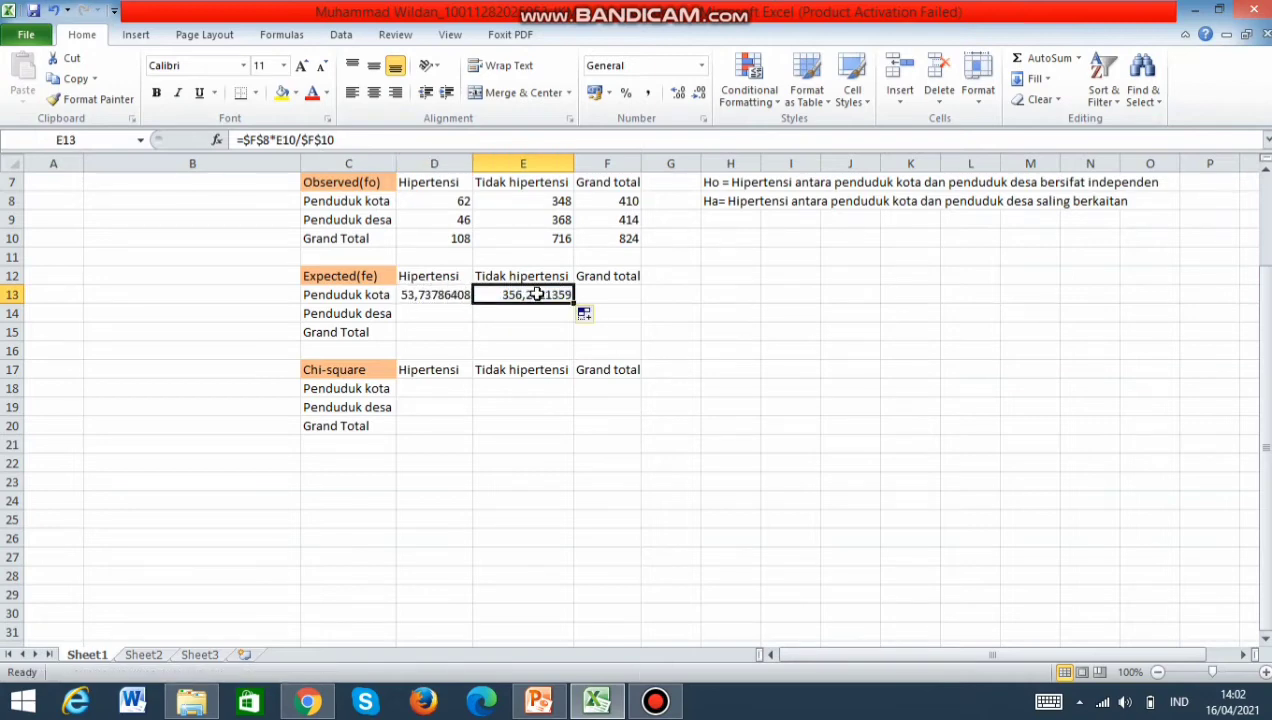
# Step: Build the expected frequency formula =F9*D10/F10 in D14 for rural residents with hypertension
pyautogui.click(435, 318)
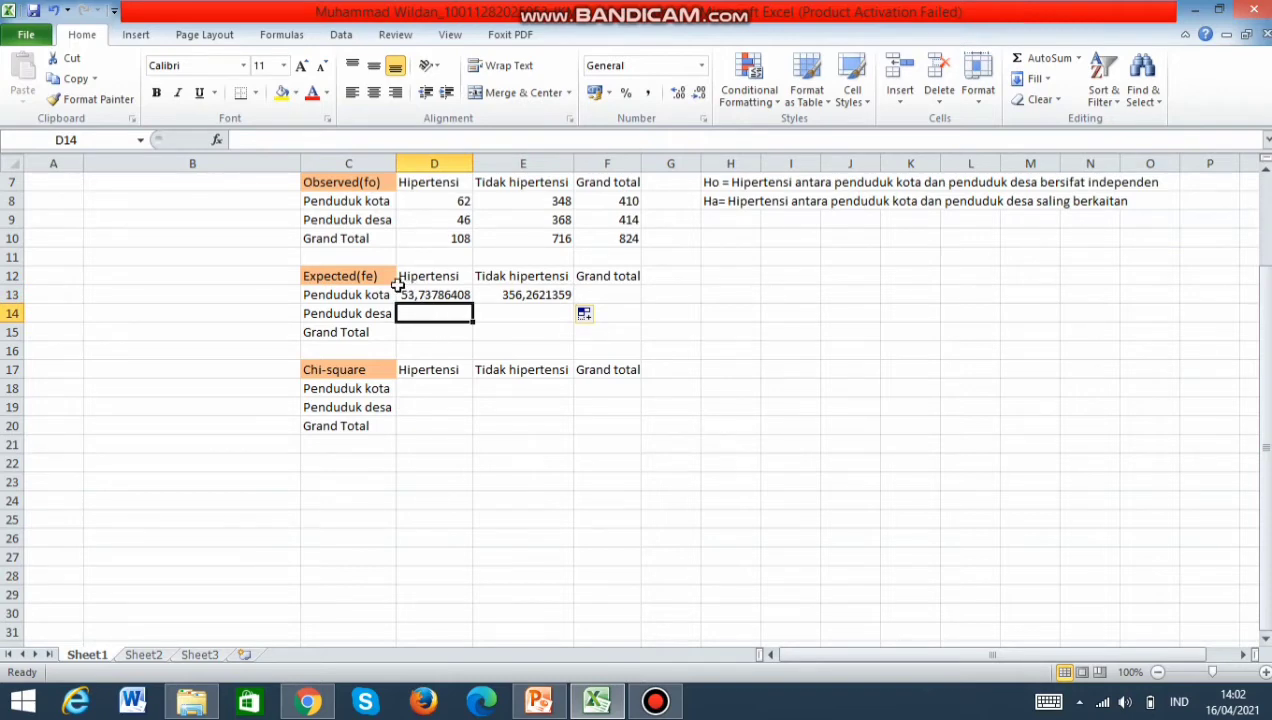
pyautogui.scroll(2, 434, 303)
pyautogui.scroll(-2, 450, 308)
pyautogui.write('=')
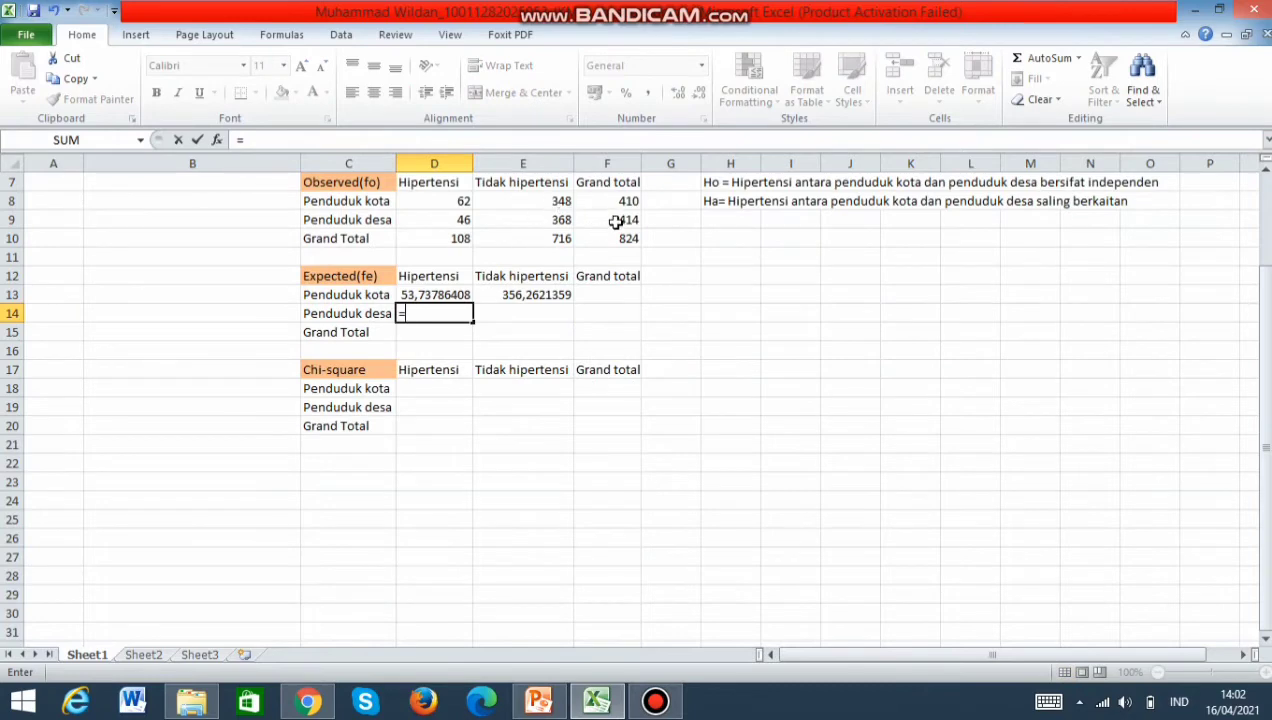
pyautogui.click(618, 220)
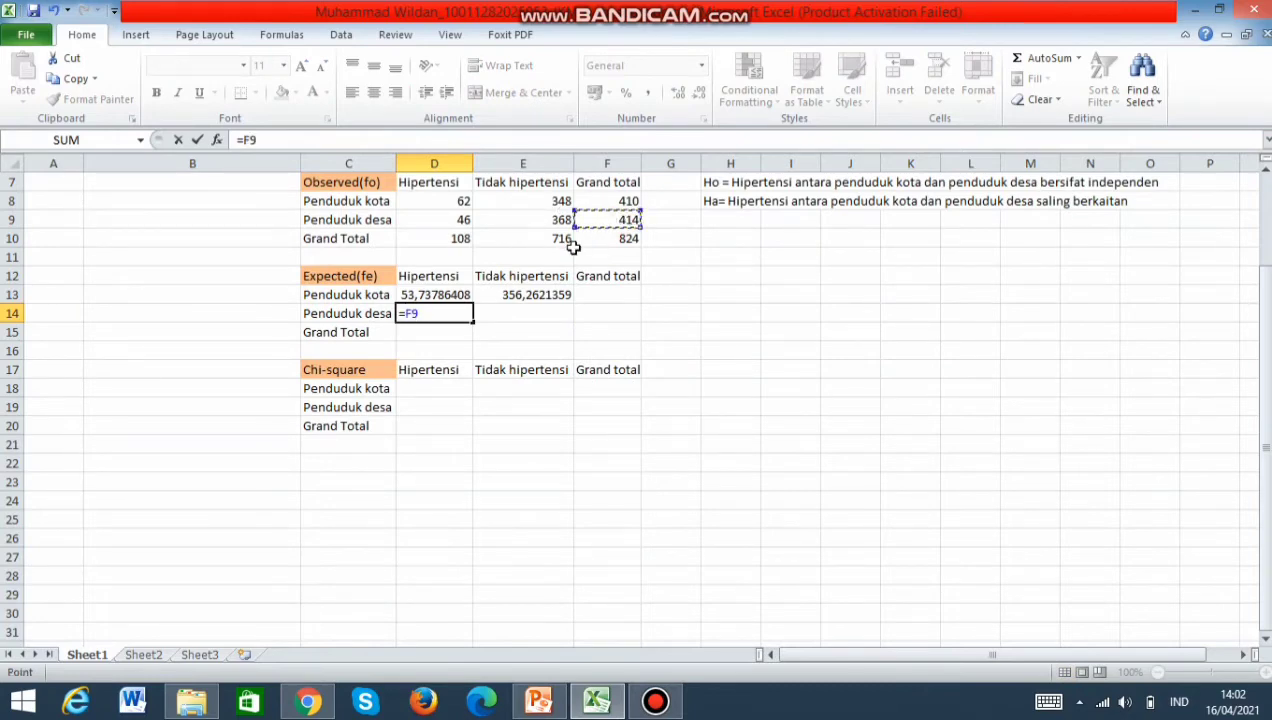
pyautogui.write('*')
pyautogui.click(459, 238)
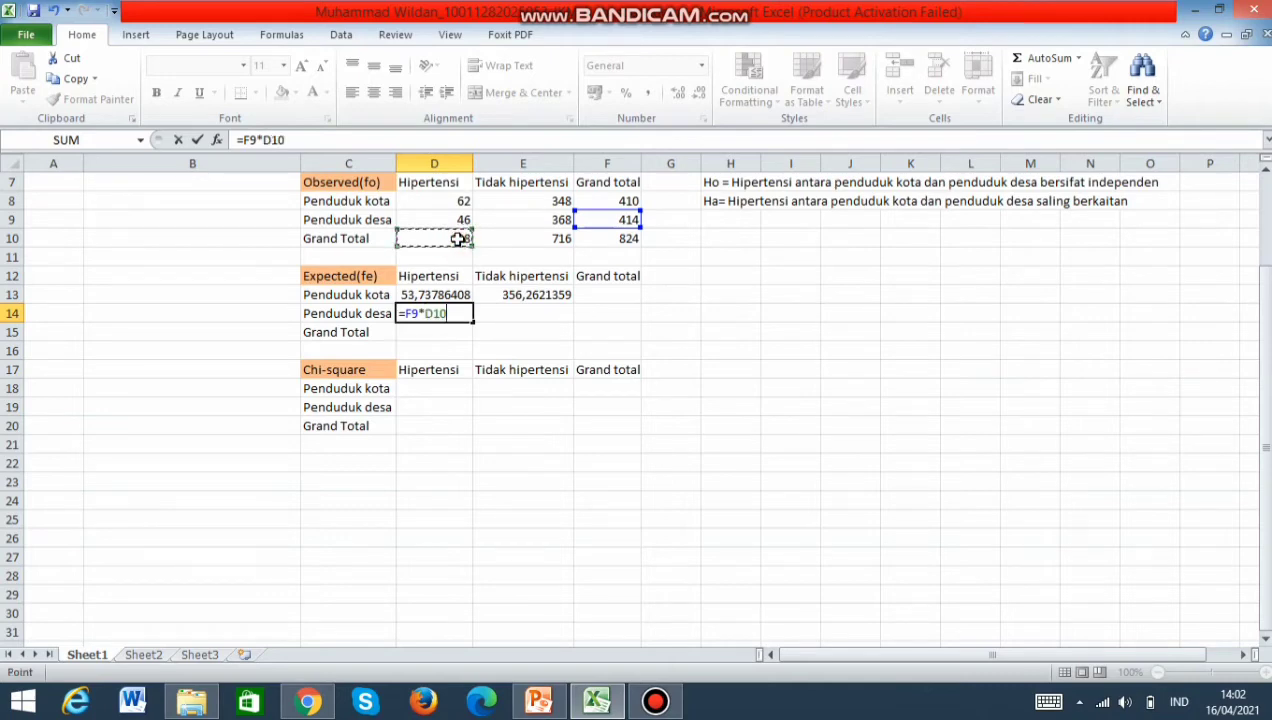
pyautogui.write('/')
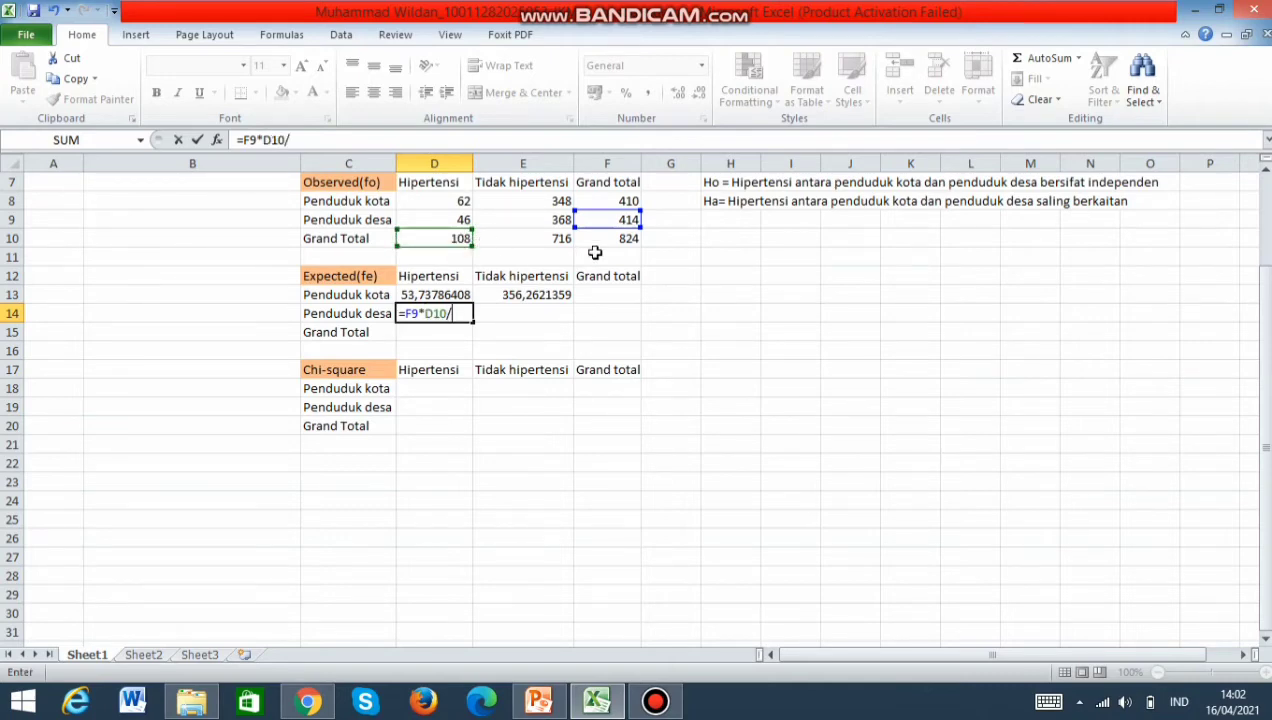
pyautogui.click(606, 238)
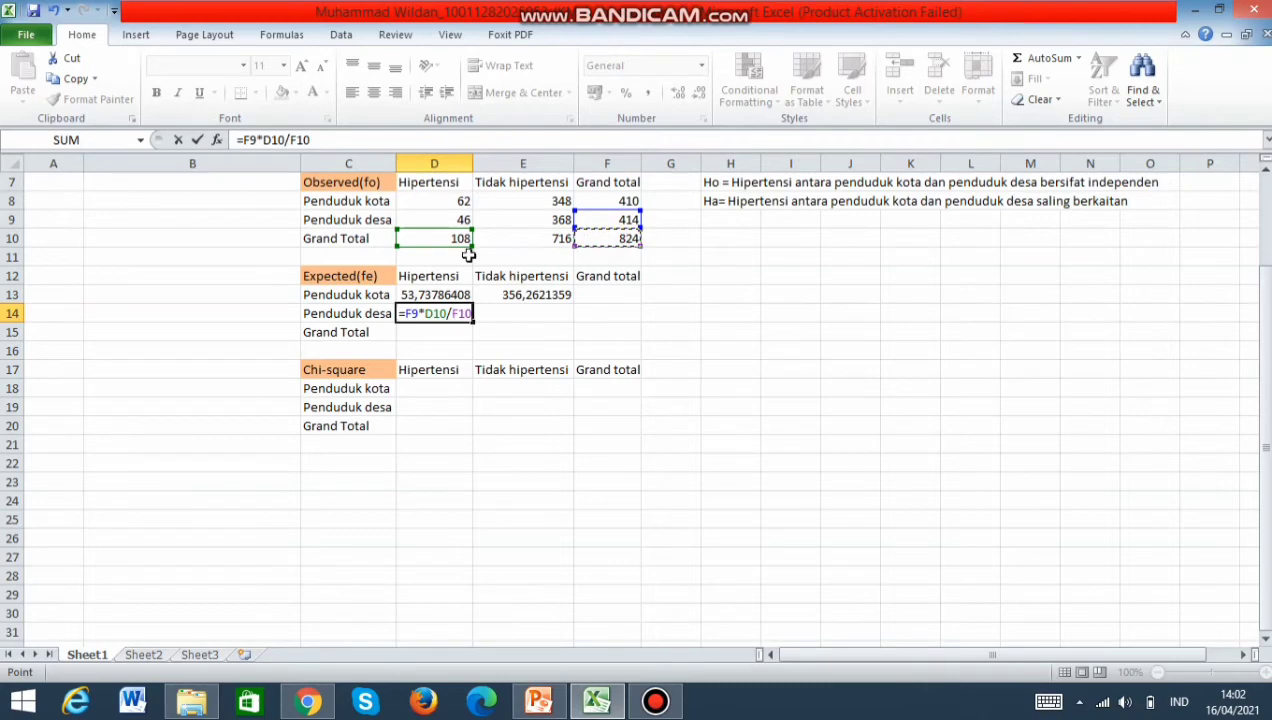
# Step: Make the F9 and F10 references in D14's formula absolute and fill the formula across to E14
pyautogui.click(405, 313)
pyautogui.press('F4')
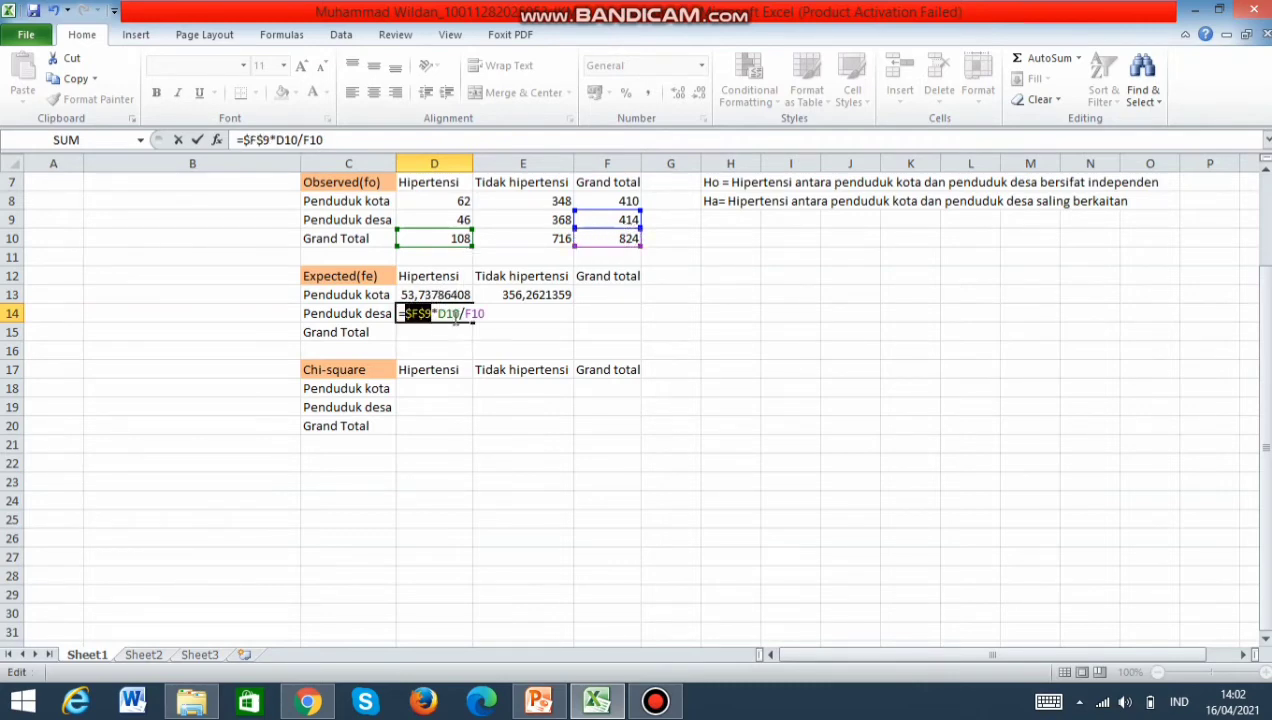
pyautogui.click(465, 313)
pyautogui.press('F4')
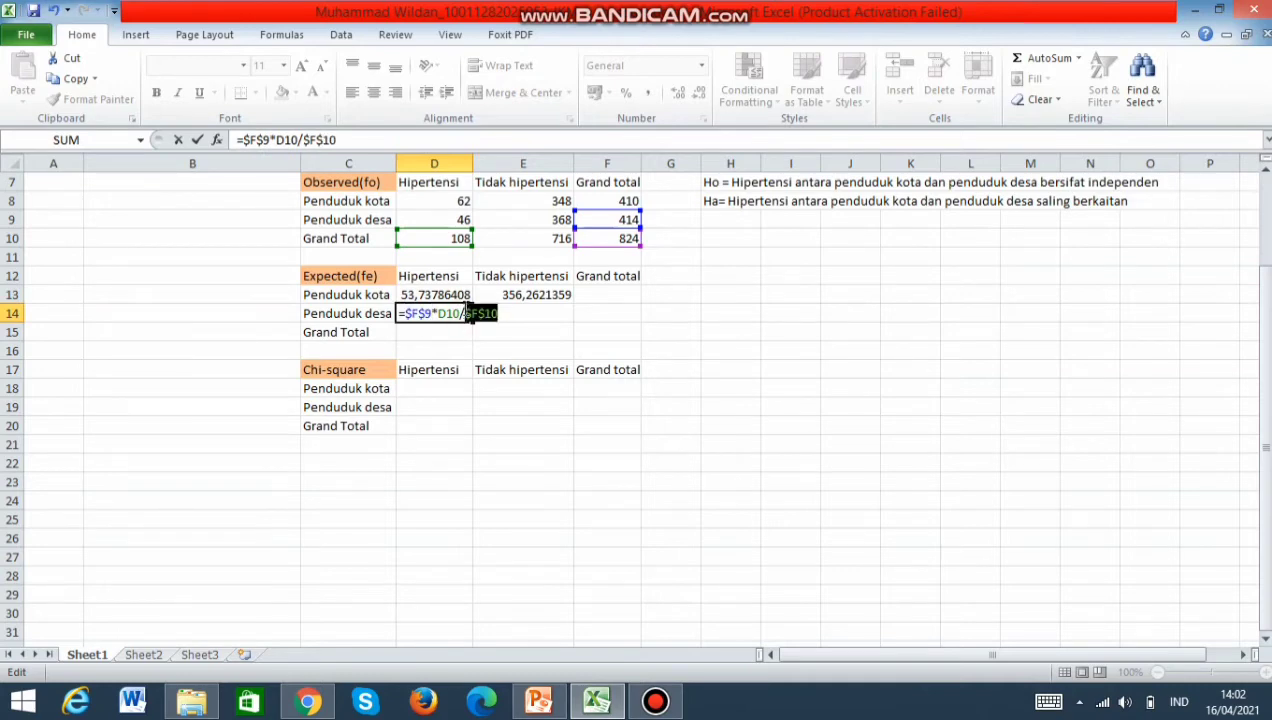
pyautogui.press('Return')
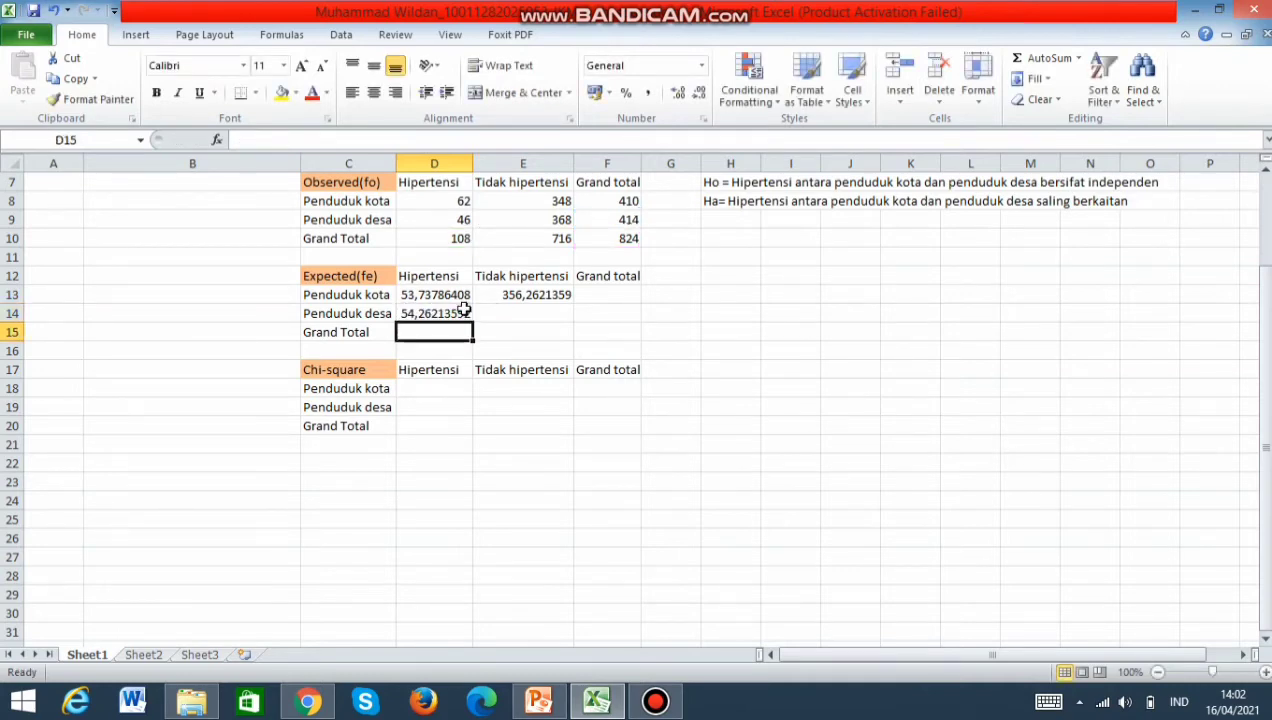
pyautogui.click(465, 312)
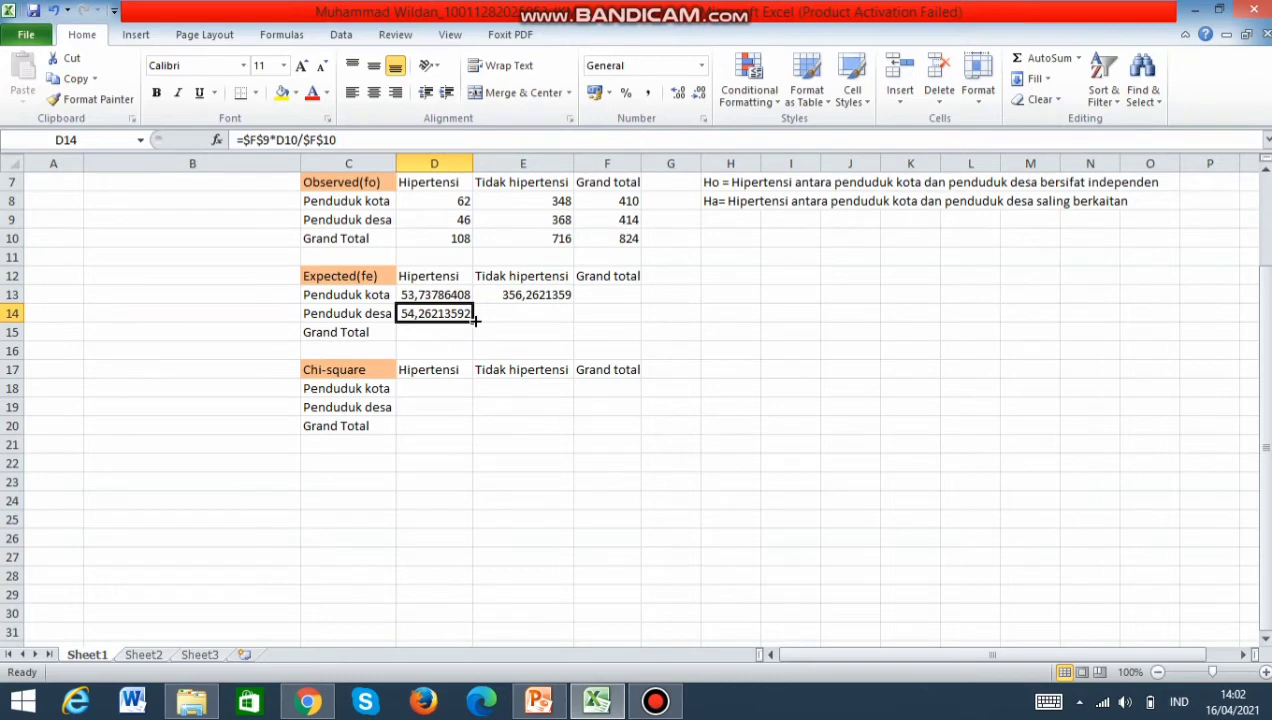
pyautogui.moveTo(476, 319); pyautogui.dragTo(540, 315)
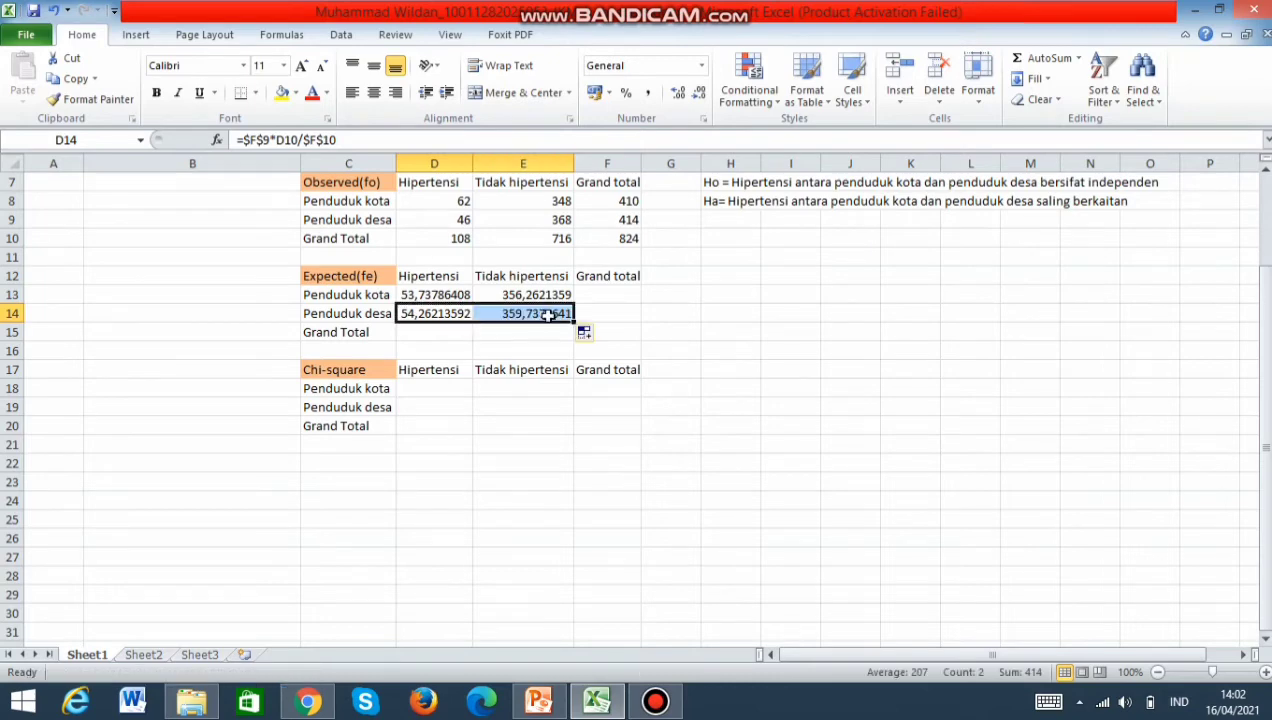
pyautogui.click(444, 334)
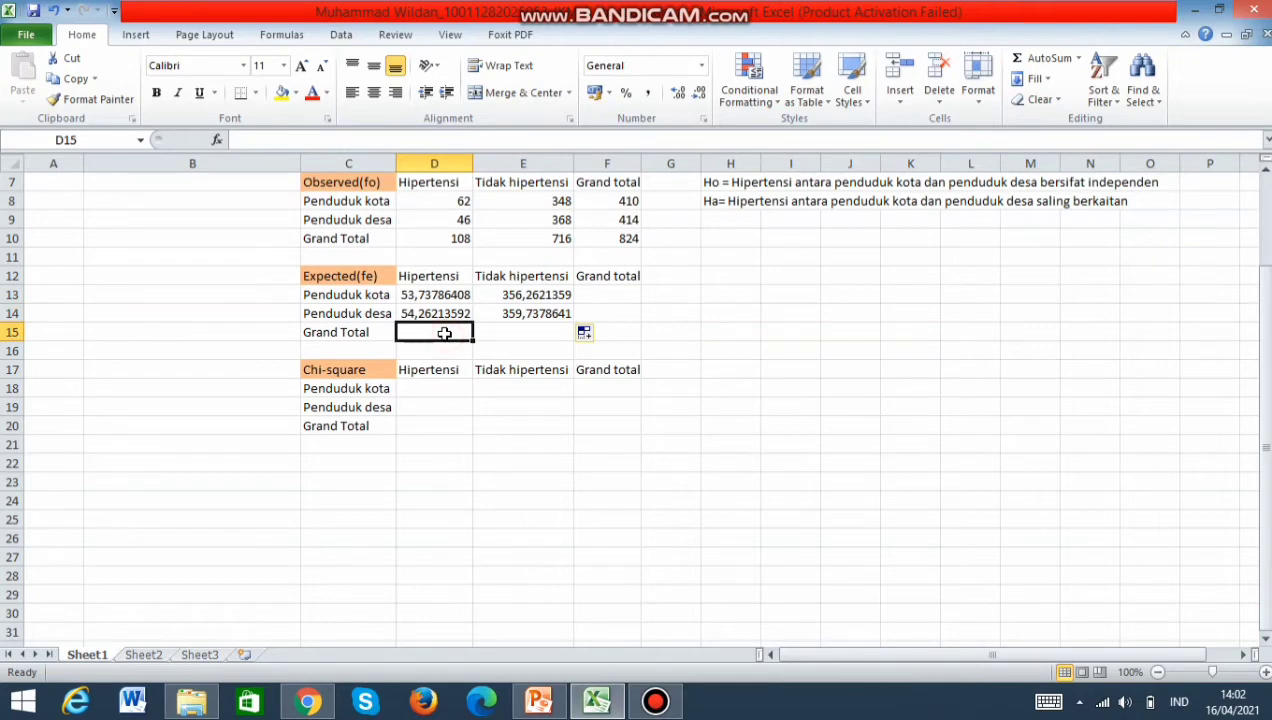
pyautogui.doubleClick(614, 294)
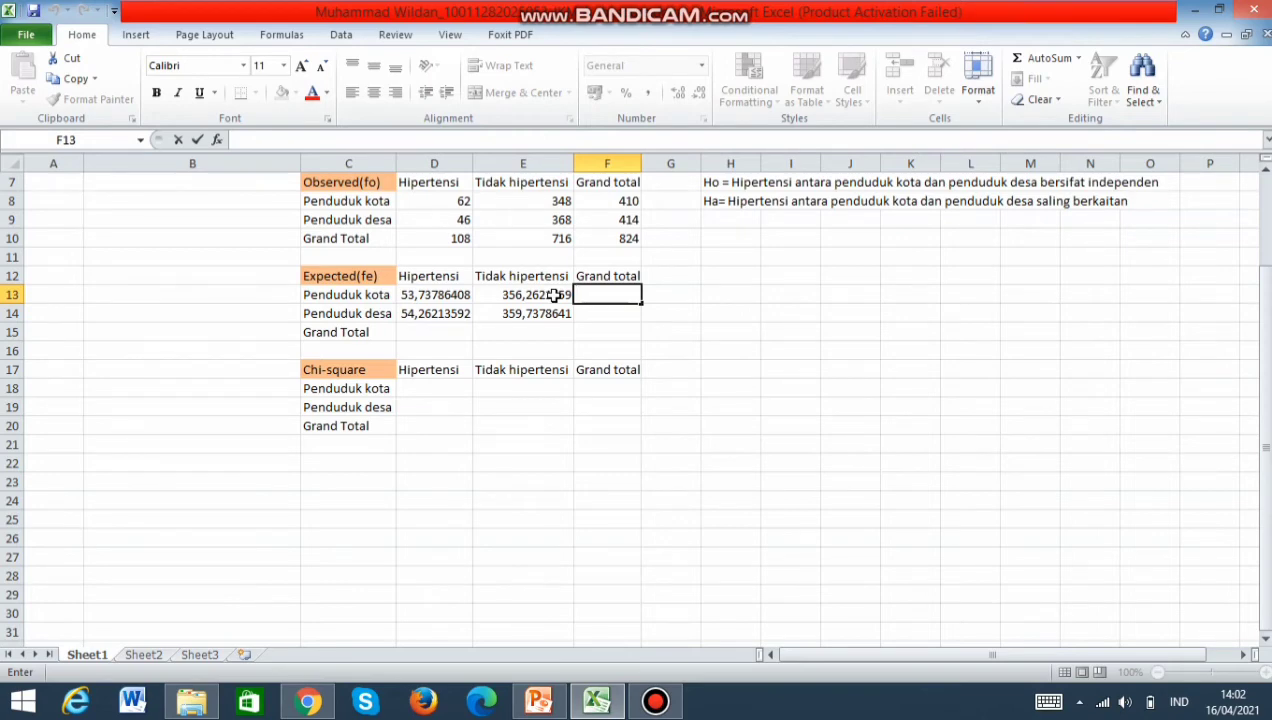
pyautogui.write('=')
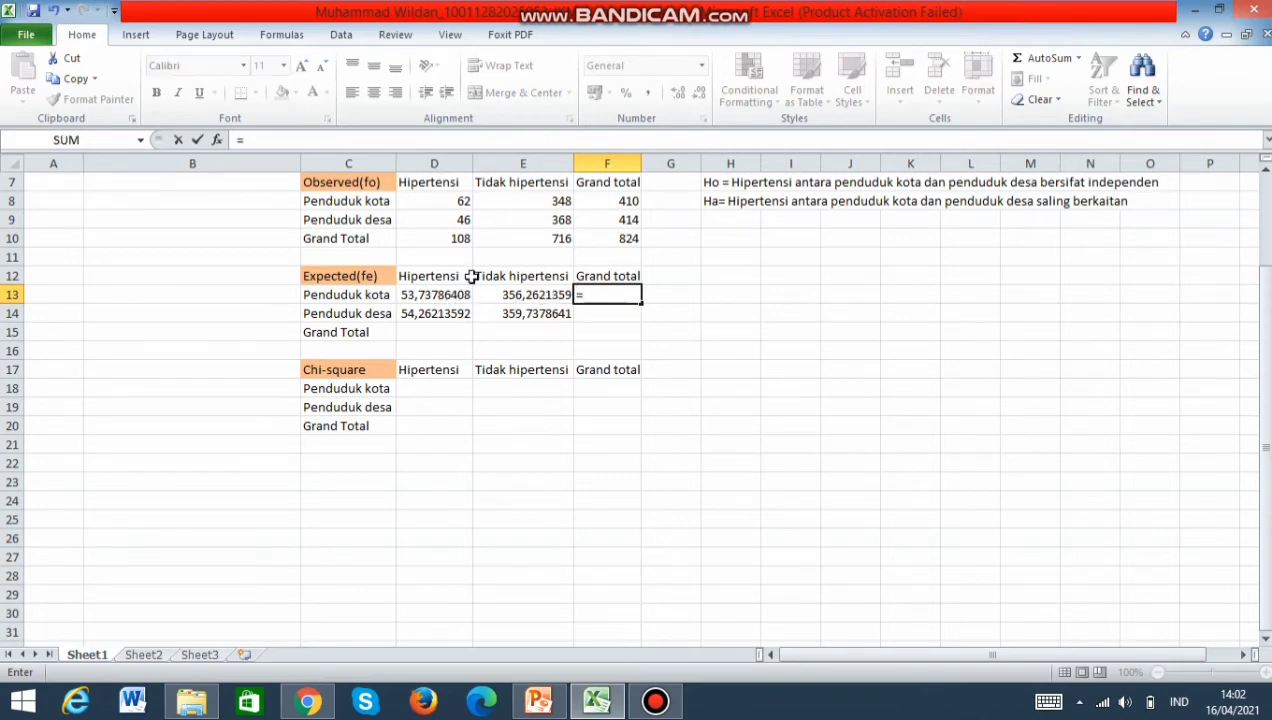
pyautogui.press('Escape')
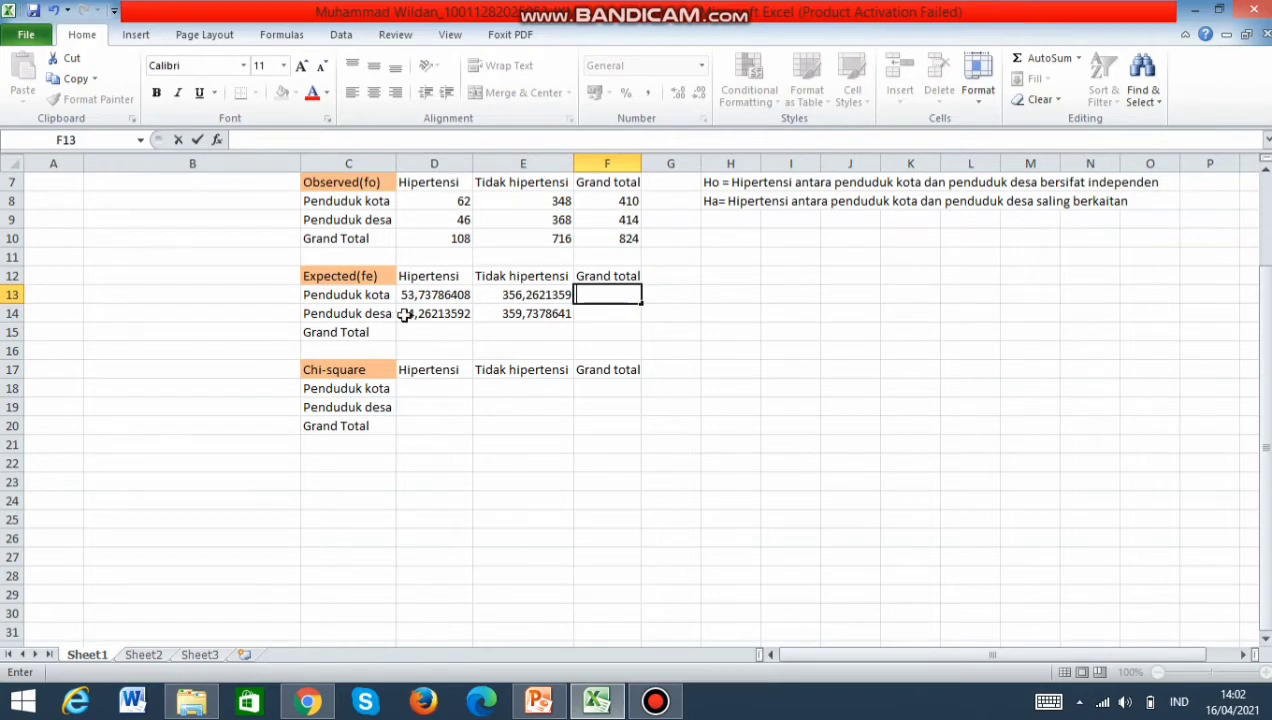
# Step: Use AutoSum to add the row grand totals for Penduduk kota in F13 and Penduduk desa in F14
pyautogui.moveTo(426, 294); pyautogui.dragTo(615, 293)
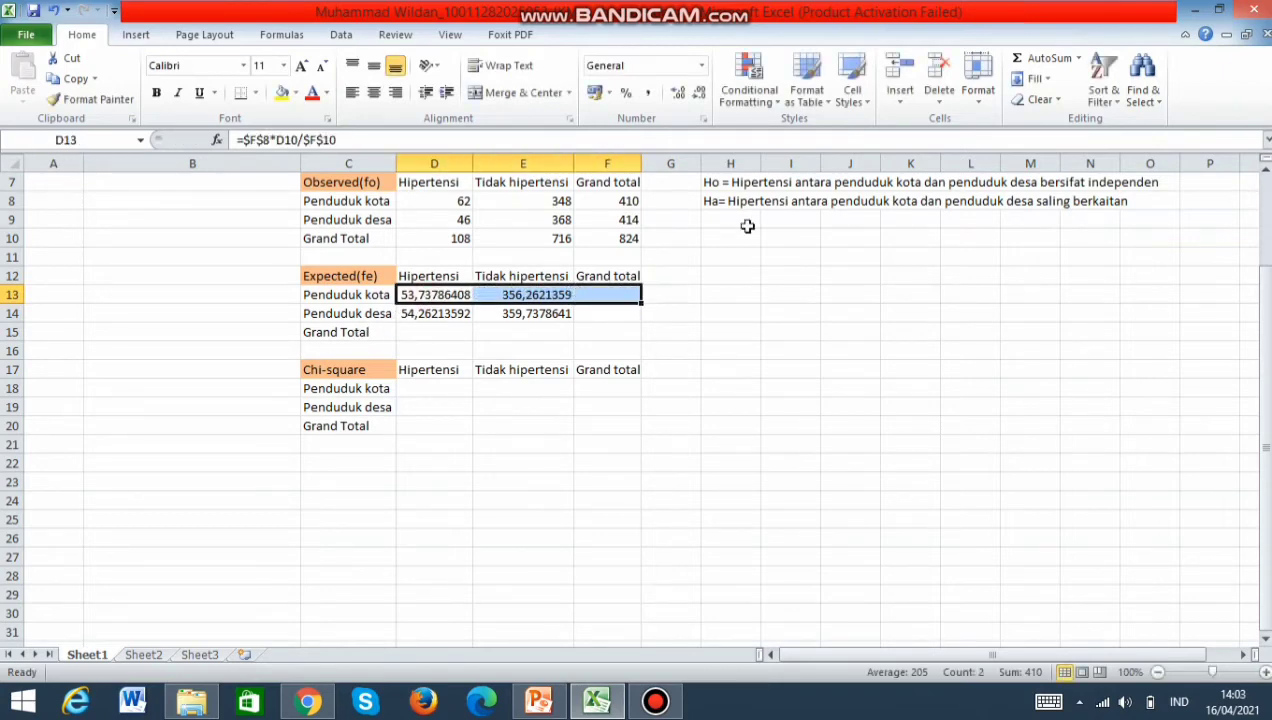
pyautogui.click(1045, 59)
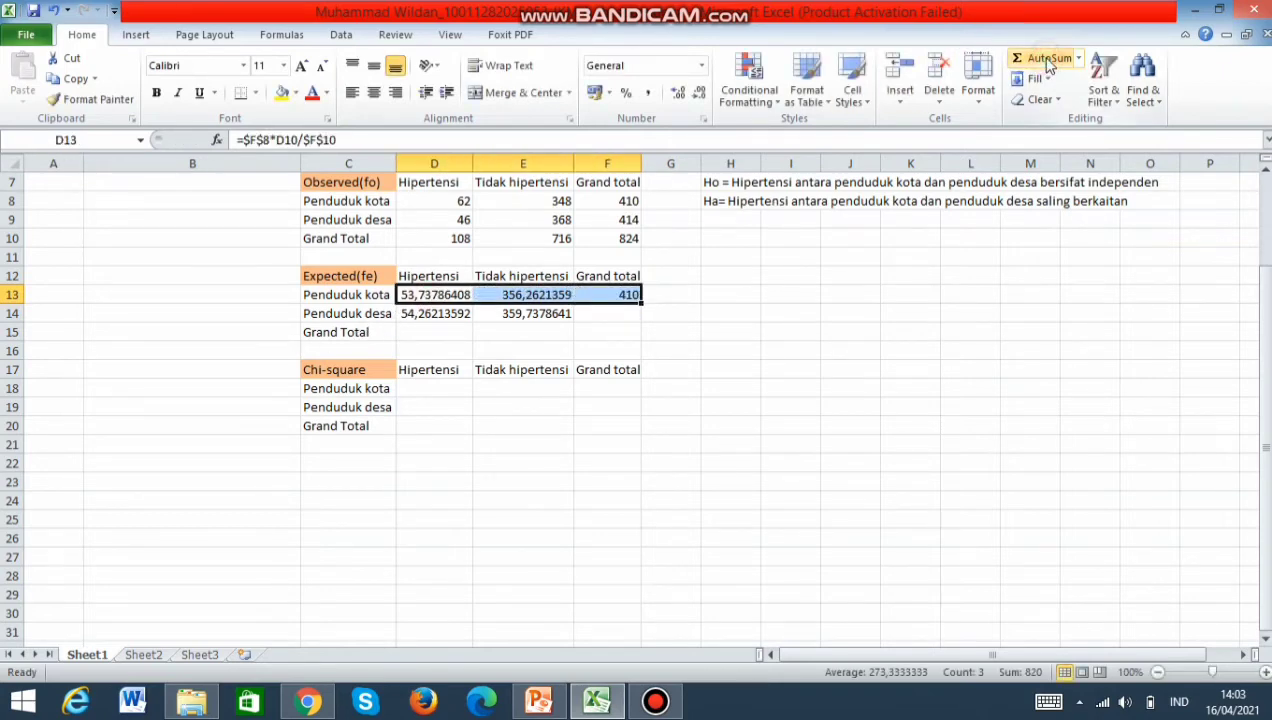
pyautogui.click(426, 314)
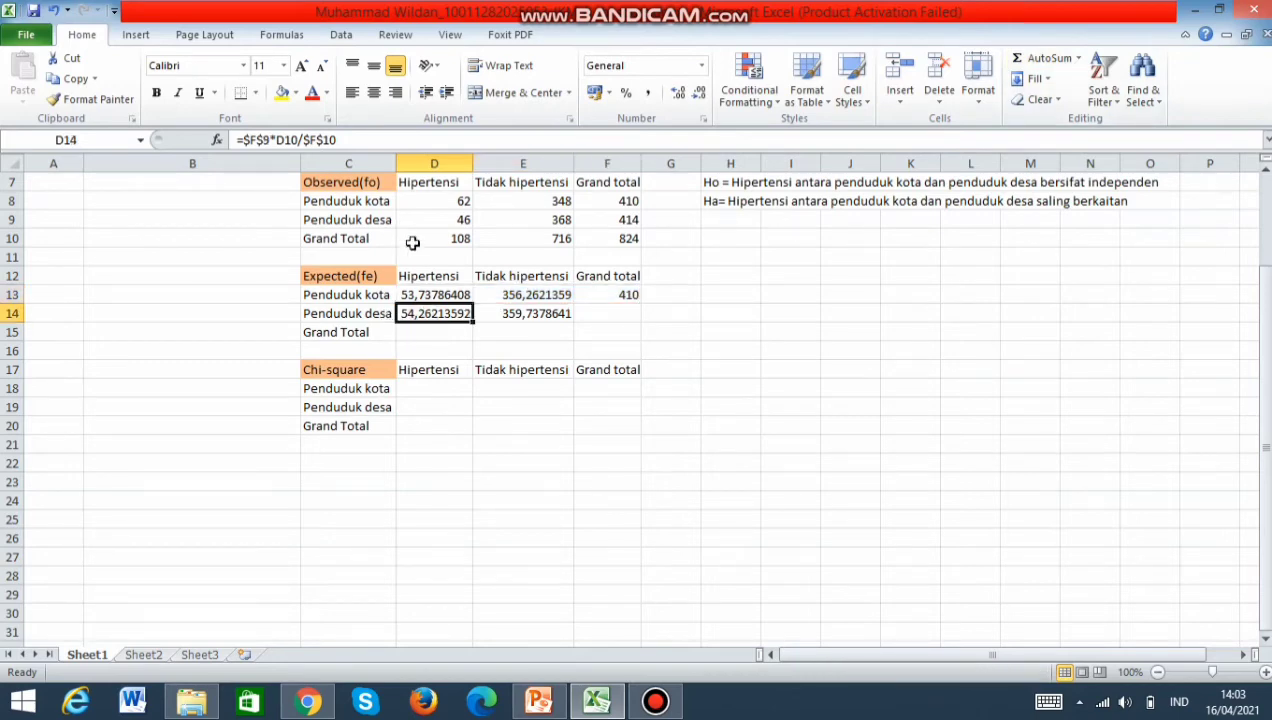
pyautogui.moveTo(437, 314); pyautogui.dragTo(596, 315)
pyautogui.click(1031, 57)
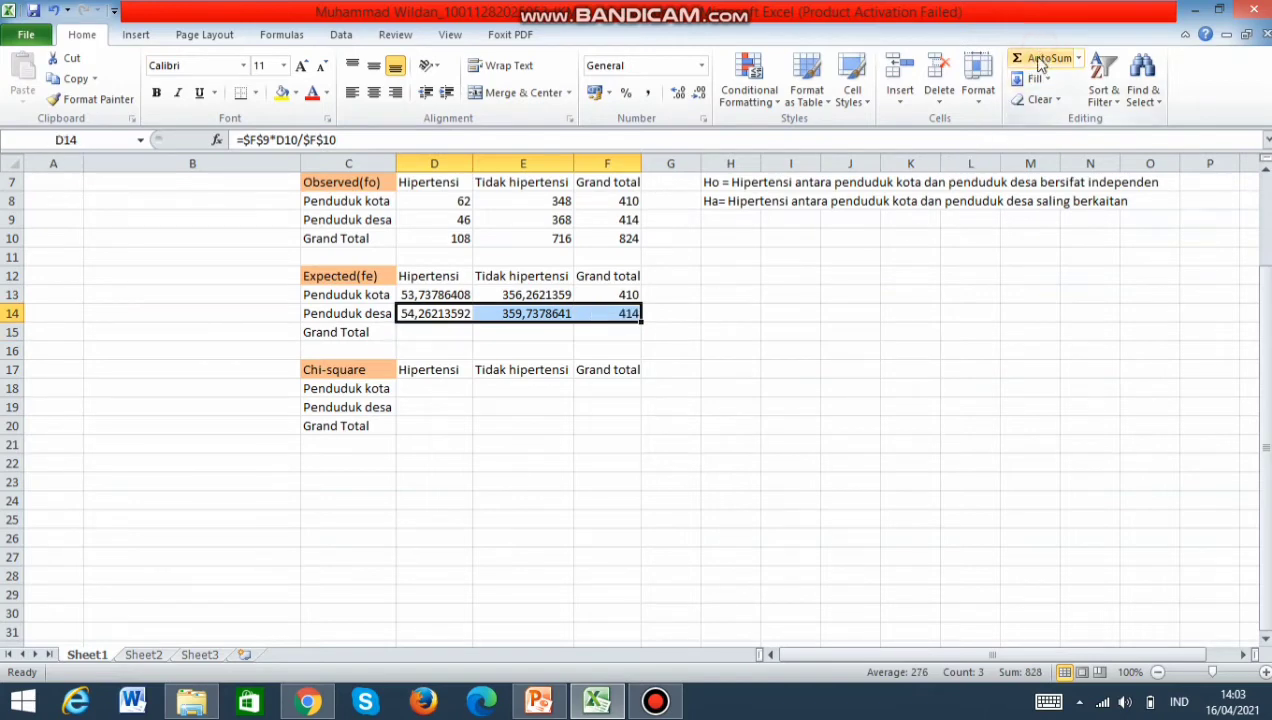
# Step: Use AutoSum to fill the Expected table's Grand Total row in D15, E15 and F15 with column sums
pyautogui.click(449, 334)
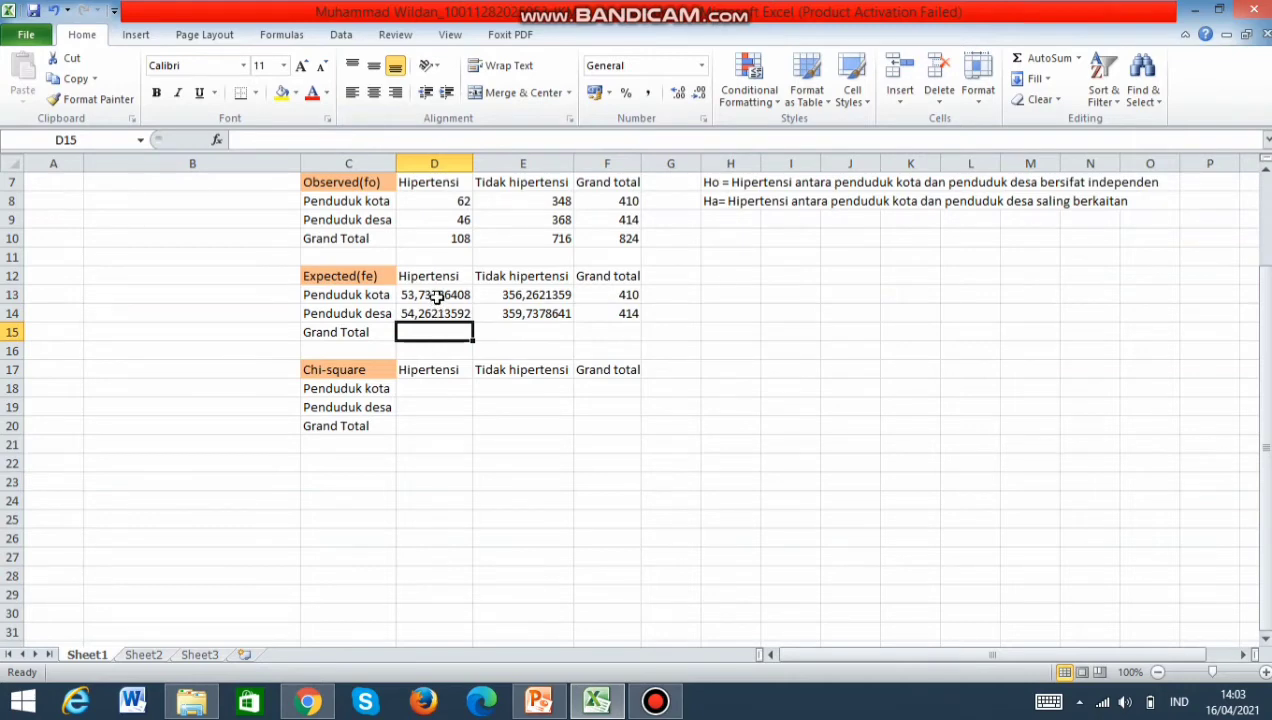
pyautogui.moveTo(437, 298); pyautogui.dragTo(434, 332)
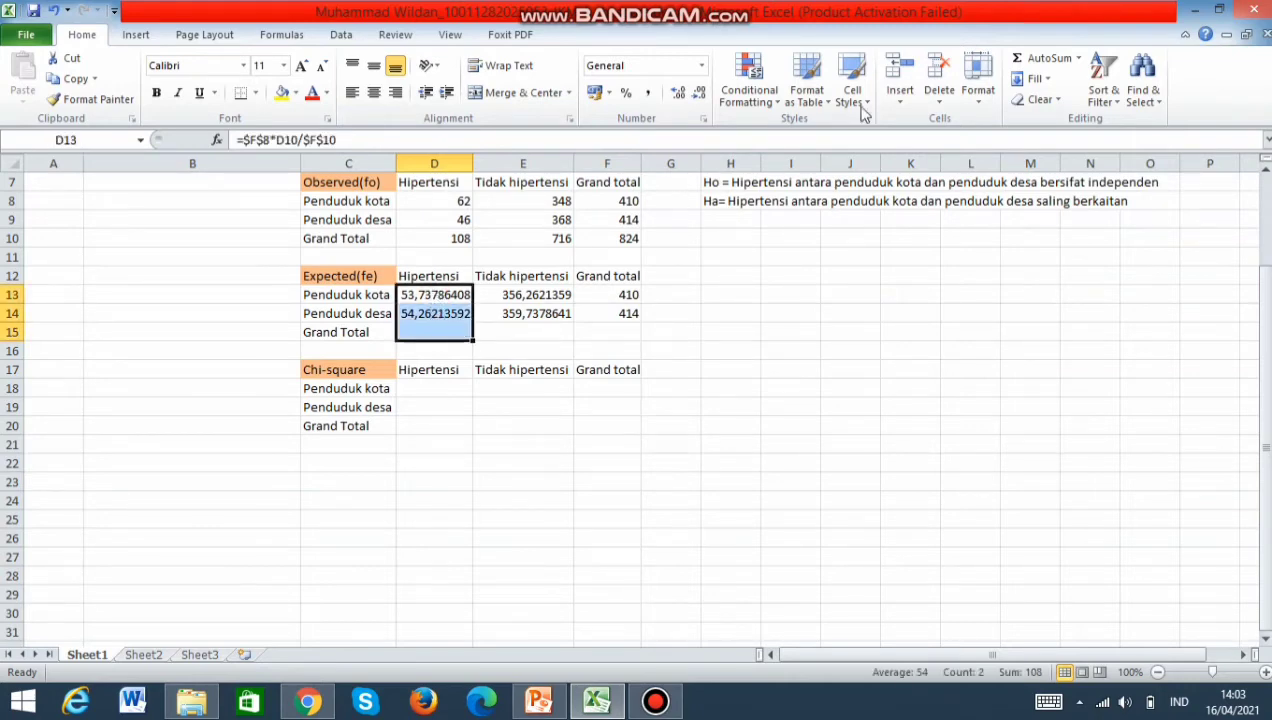
pyautogui.click(1034, 58)
pyautogui.moveTo(519, 294); pyautogui.dragTo(516, 328)
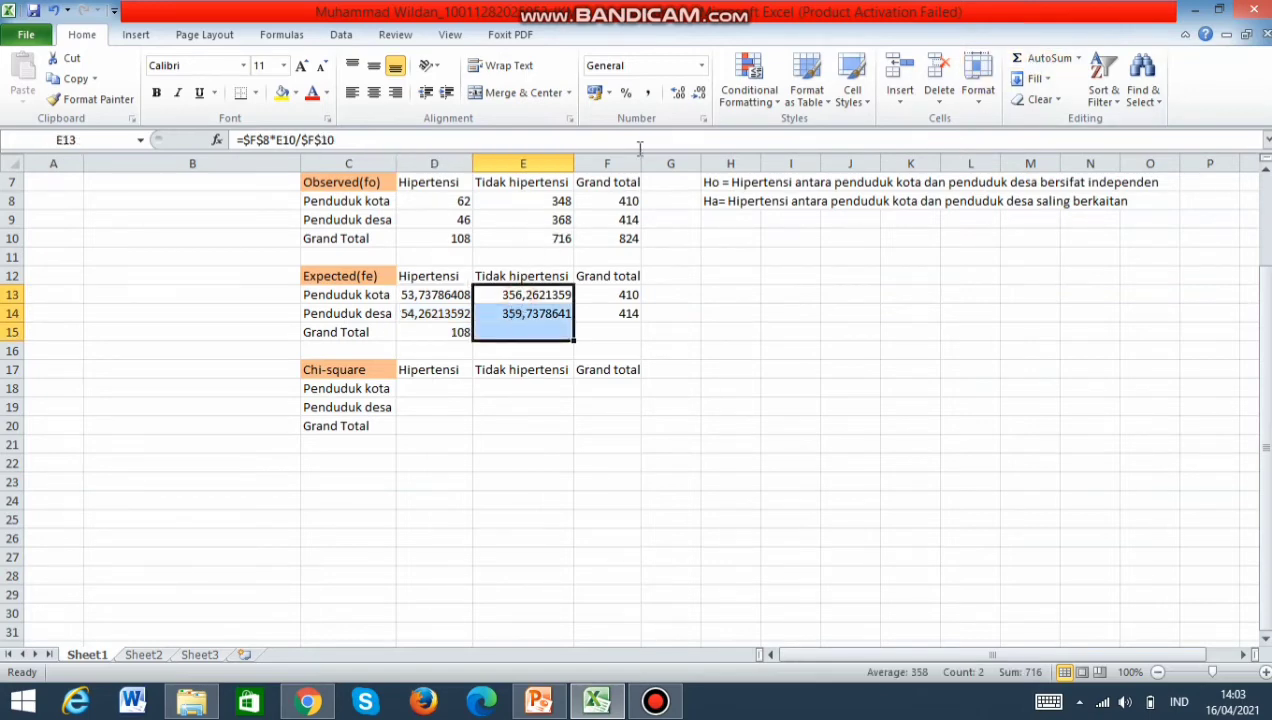
pyautogui.click(1034, 58)
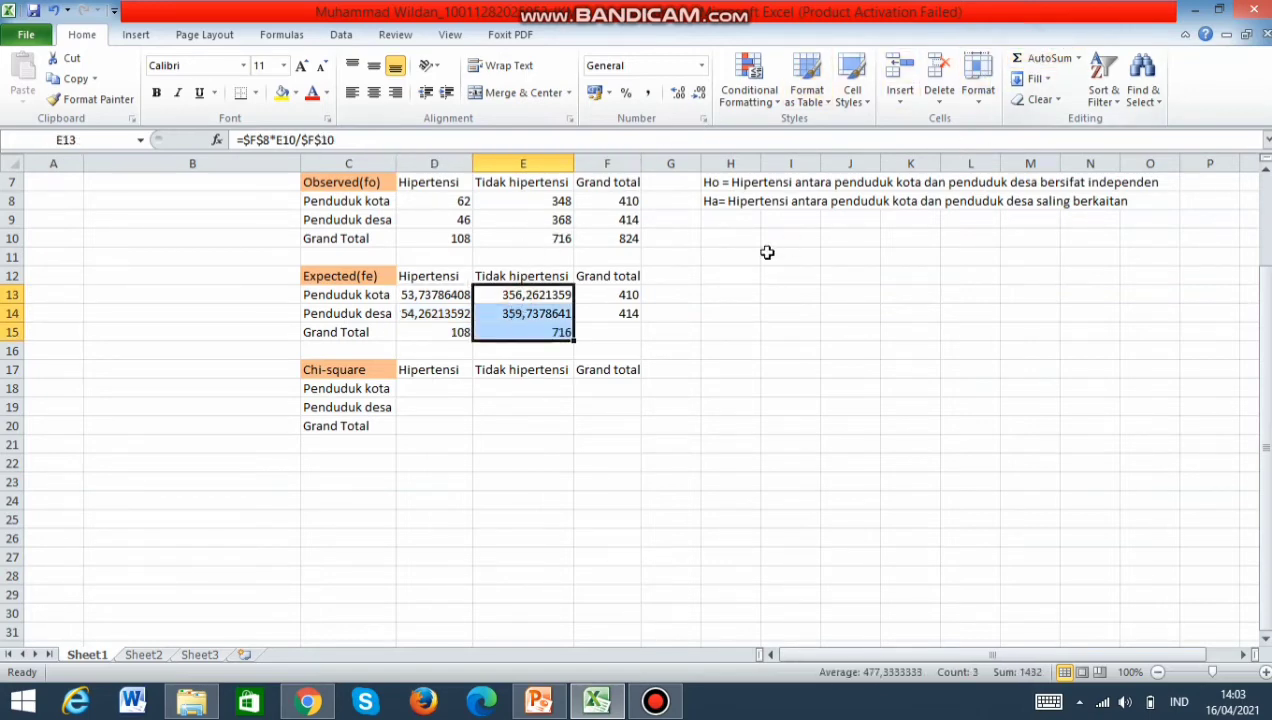
pyautogui.click(630, 331)
pyautogui.moveTo(612, 292); pyautogui.dragTo(613, 330)
pyautogui.click(1040, 58)
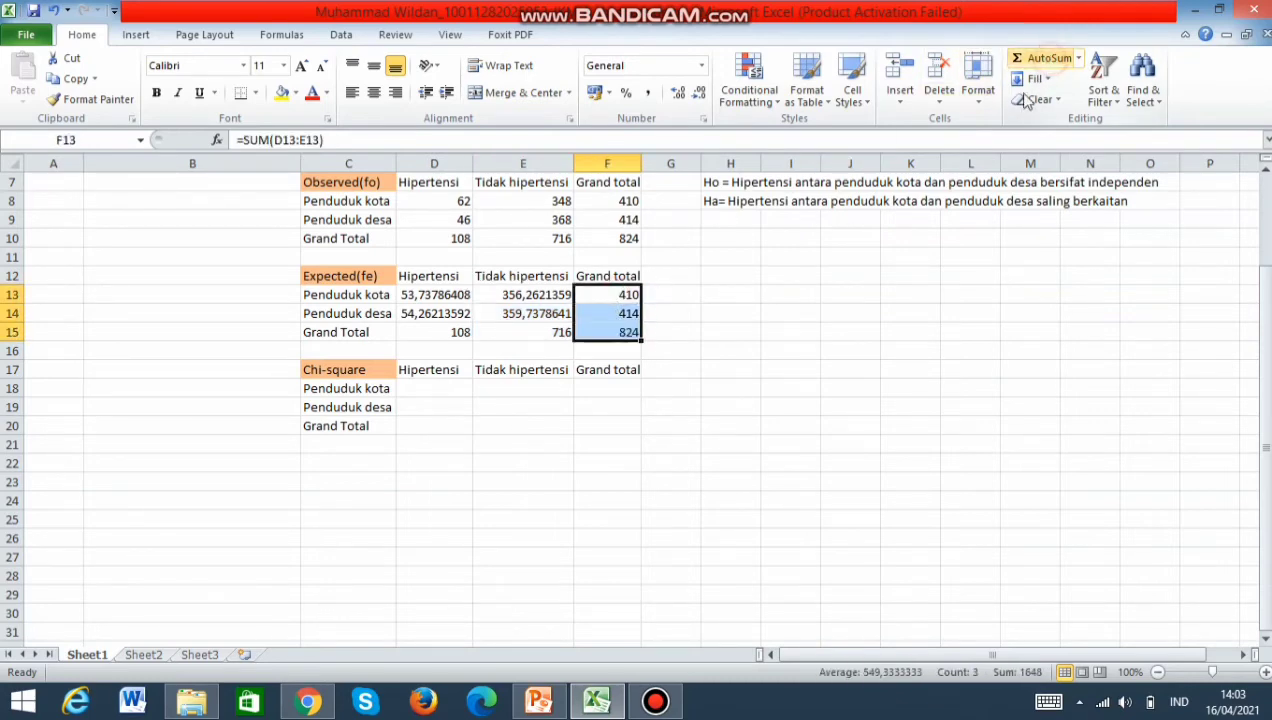
pyautogui.click(680, 331)
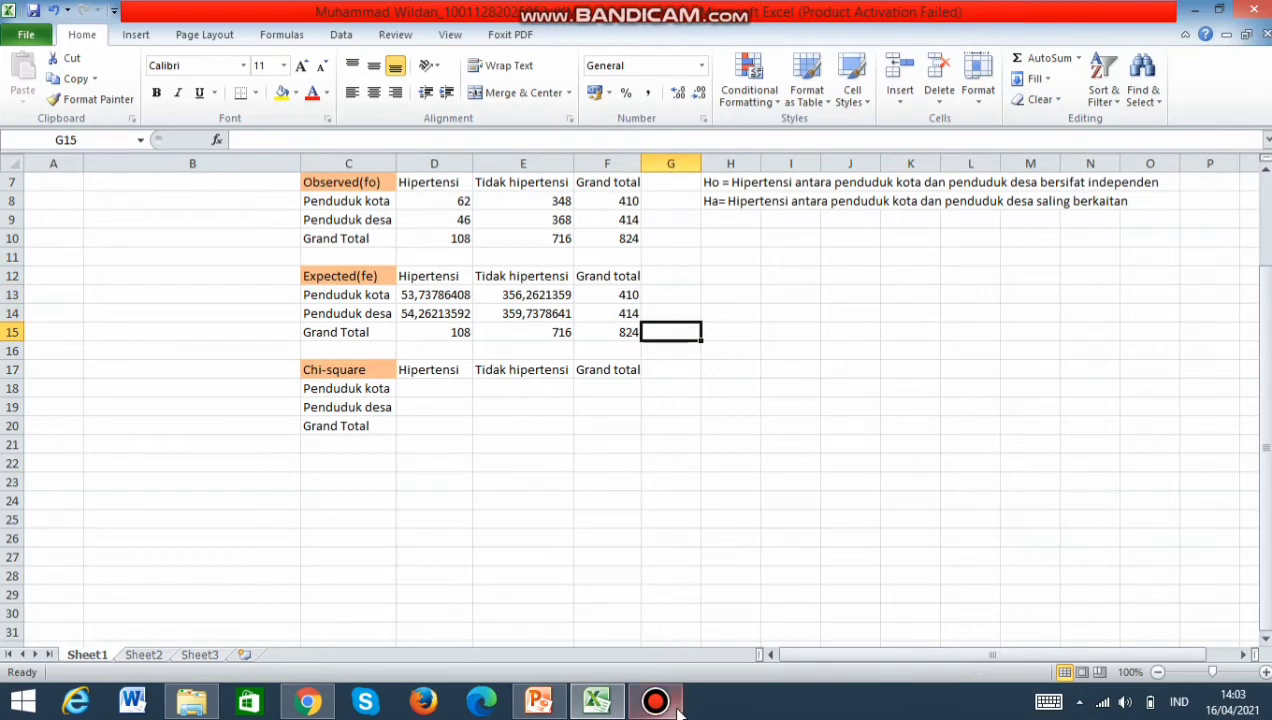
pyautogui.moveTo(678, 708)
pyautogui.click(645, 595)
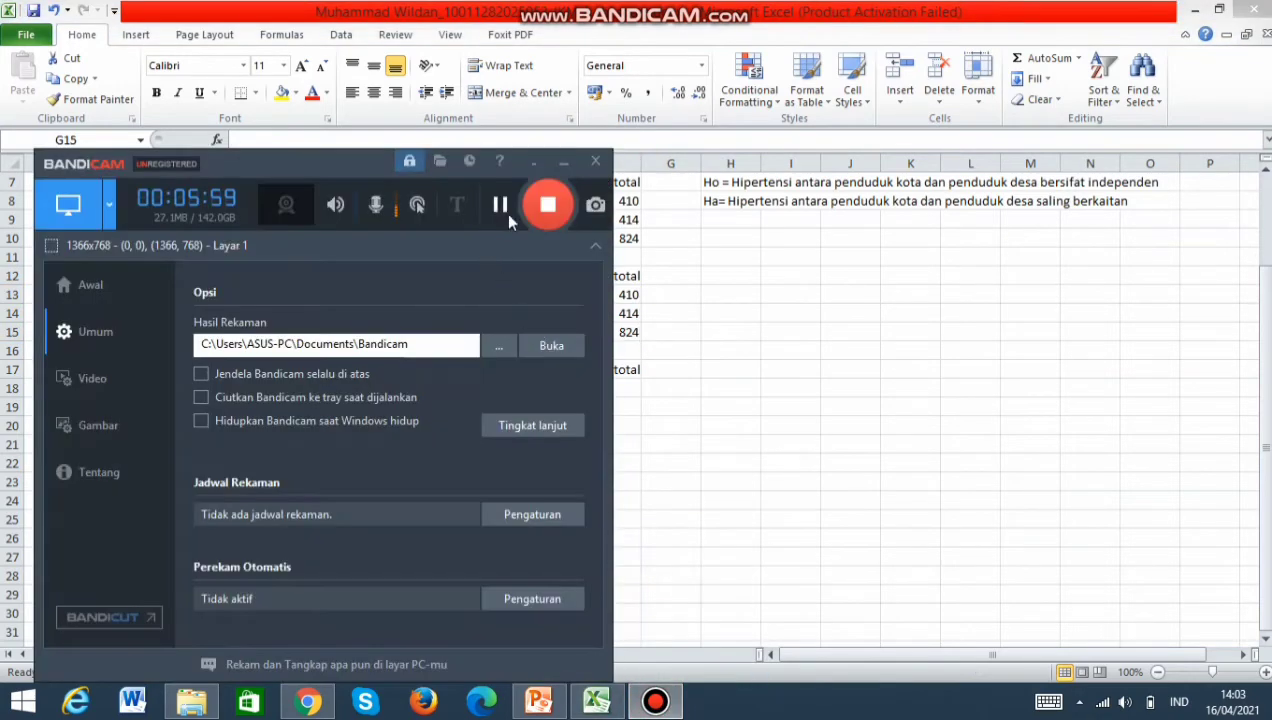
pyautogui.click(565, 163)
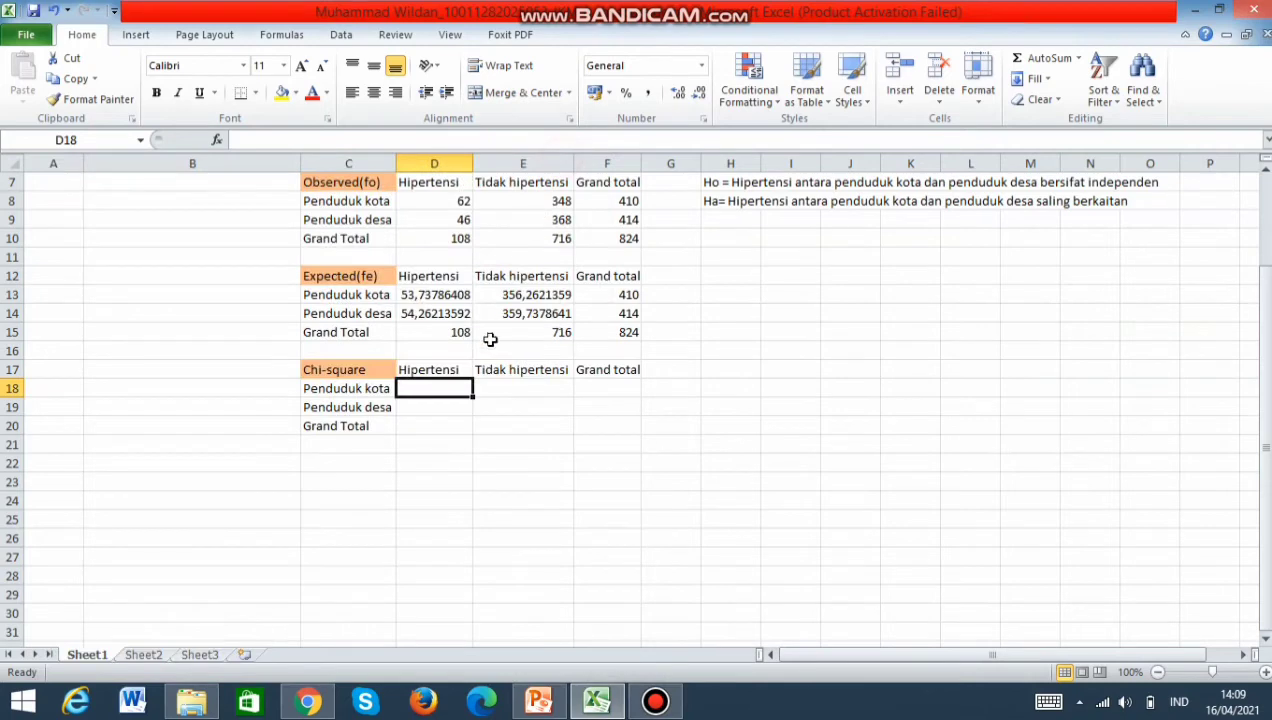
# Step: Begin a POWER formula with a nested opening parenthesis in D18 and check it against the chi-square formula picture
pyautogui.doubleClick(441, 389)
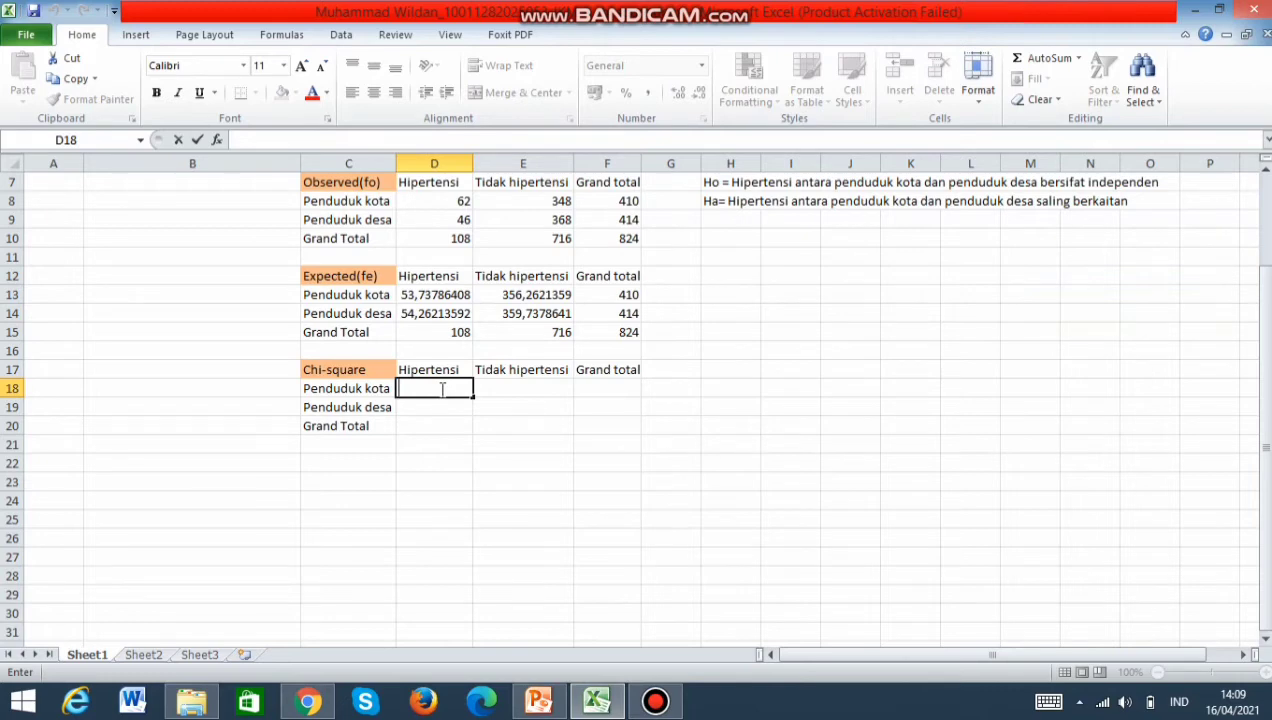
pyautogui.write('=')
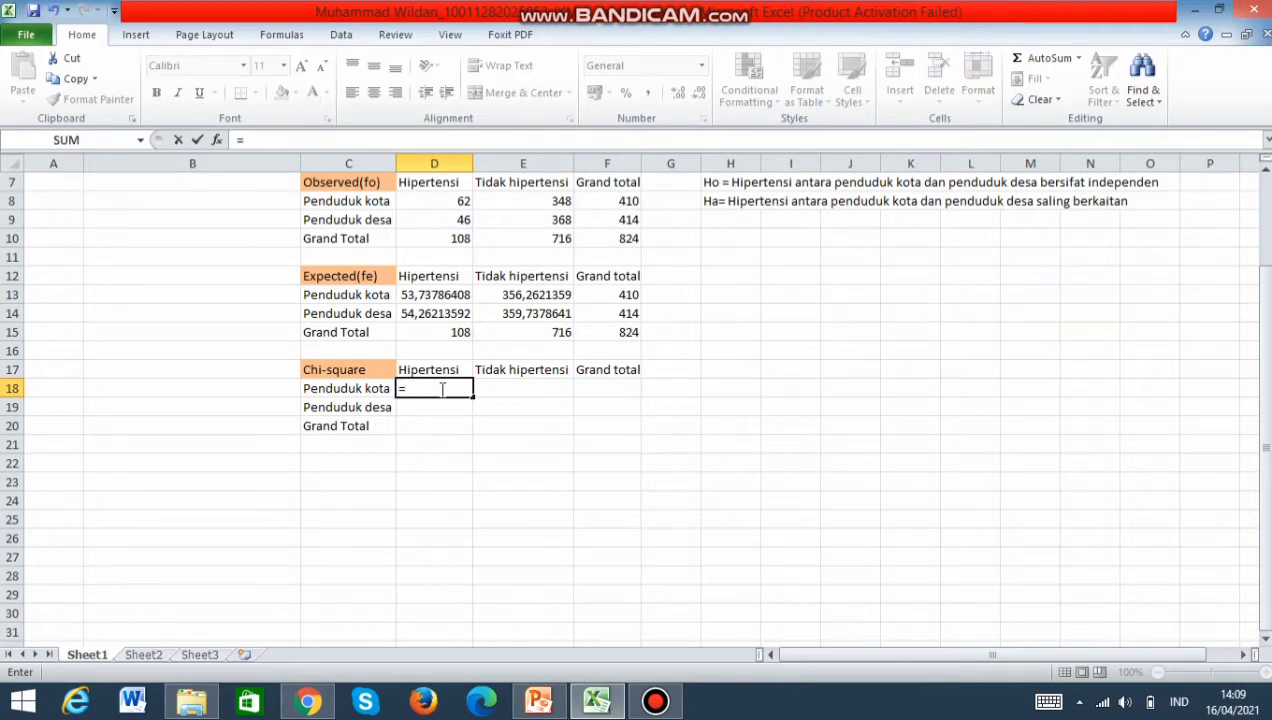
pyautogui.write('P')
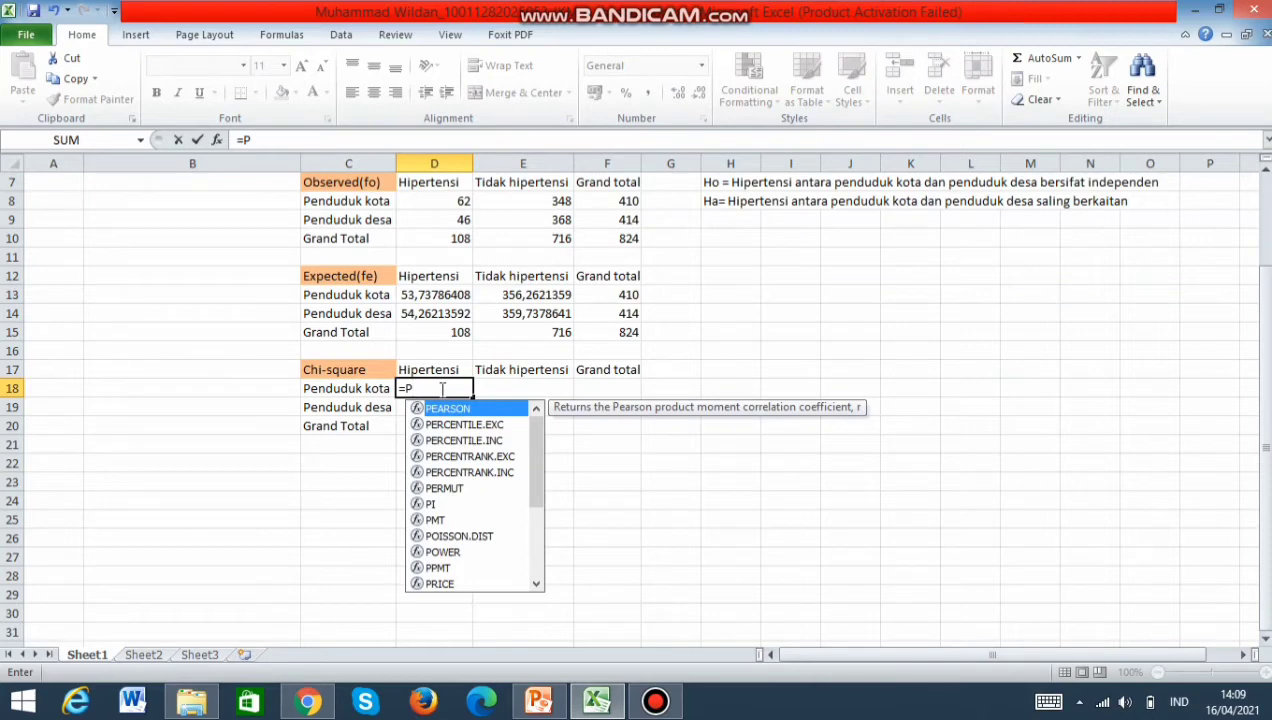
pyautogui.write('o')
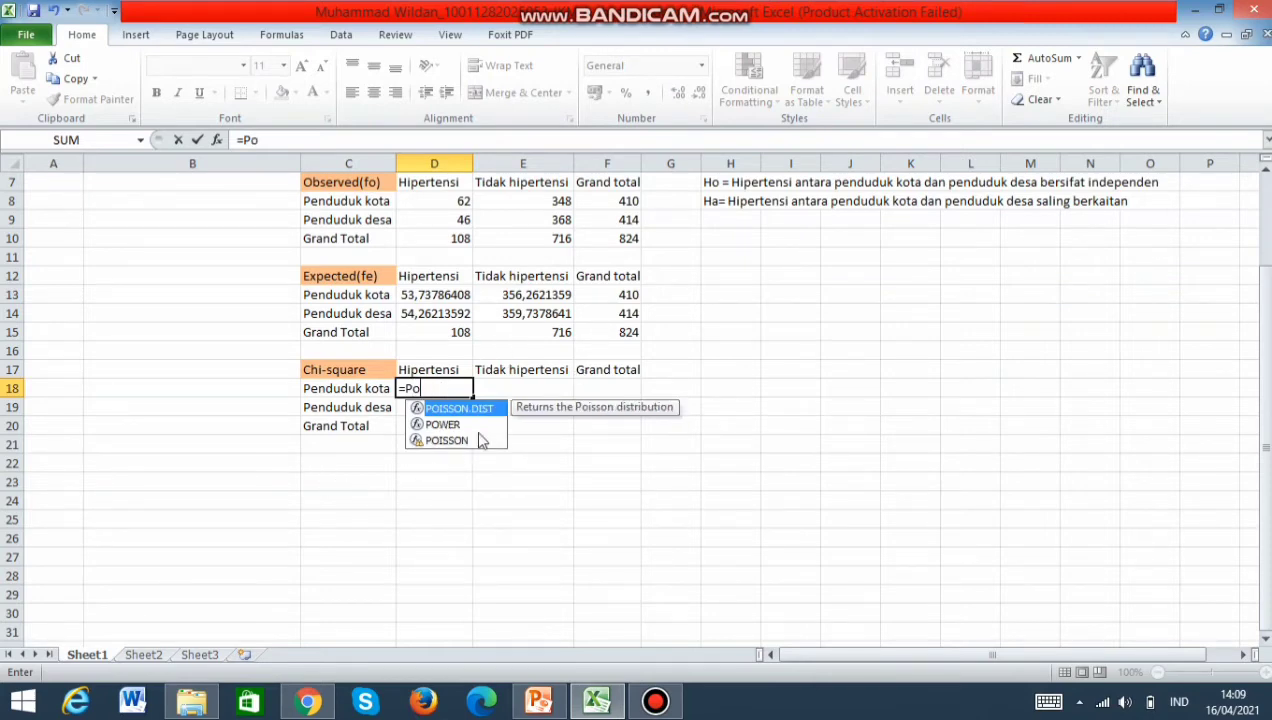
pyautogui.click(480, 425)
pyautogui.doubleClick(480, 425)
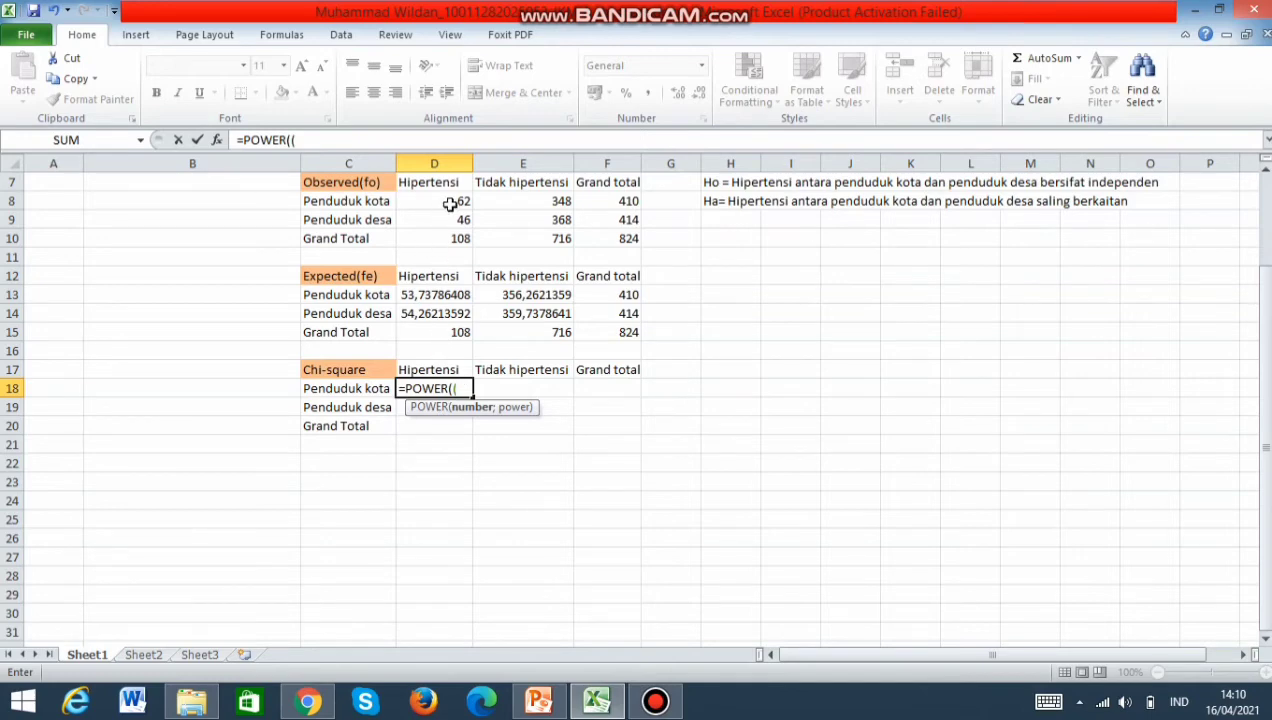
pyautogui.scroll(1, 462, 380)
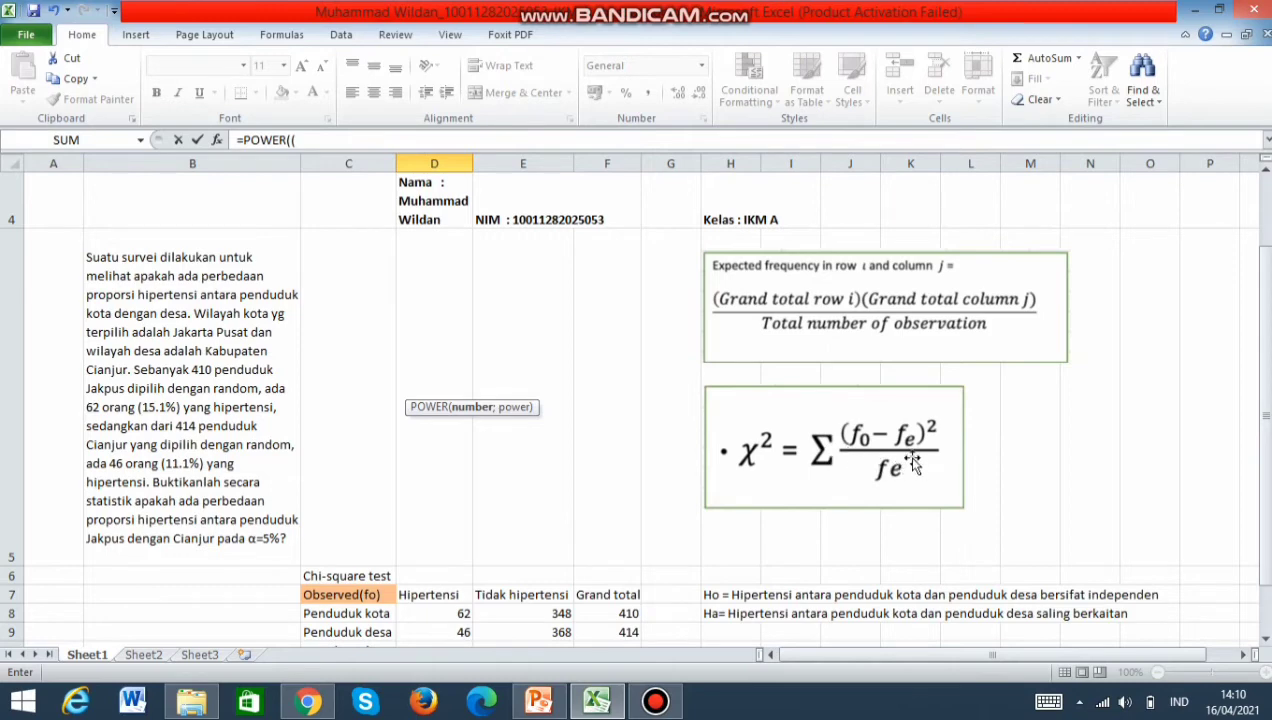
pyautogui.scroll(-1, 839, 458)
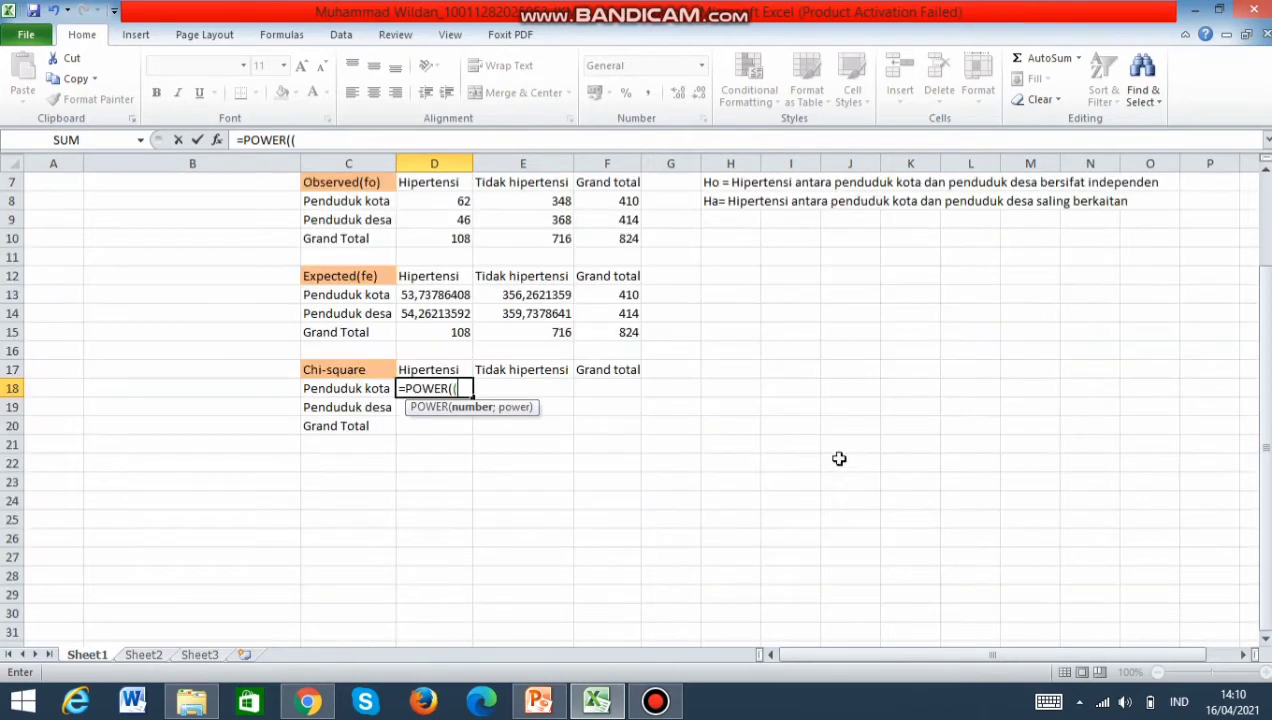
pyautogui.scroll(2, 593, 383)
pyautogui.scroll(-2, 593, 383)
# Step: Try to enter =POWER((D8-D13;2)/D13 in D18 as the chi-square value for urban residents with hypertension
pyautogui.click(429, 201)
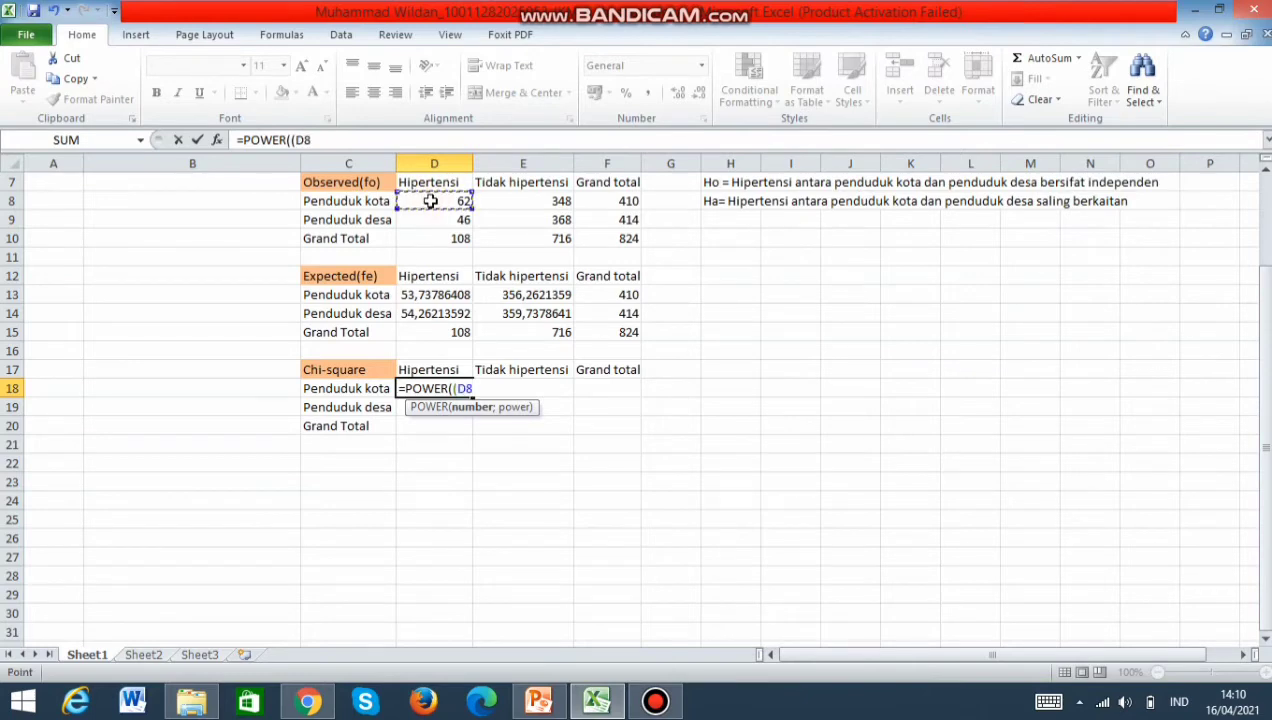
pyautogui.write('-')
pyautogui.click(441, 291)
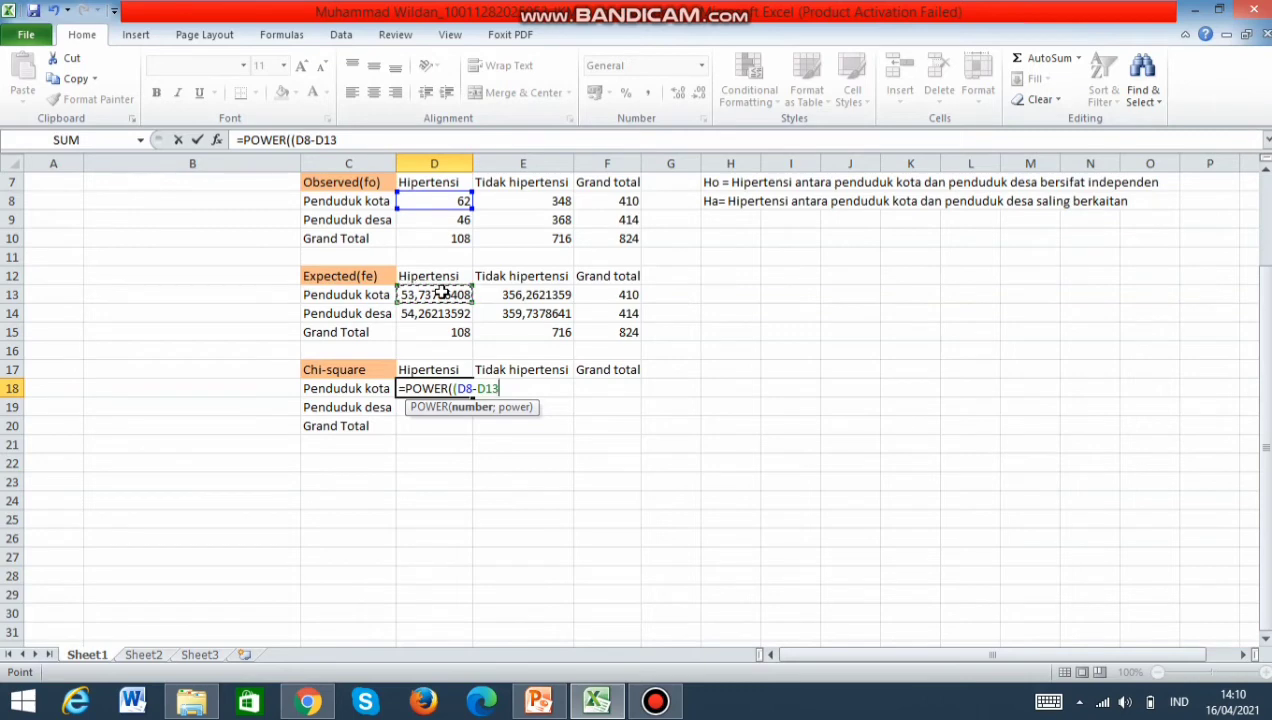
pyautogui.write(';2)/')
pyautogui.click(444, 294)
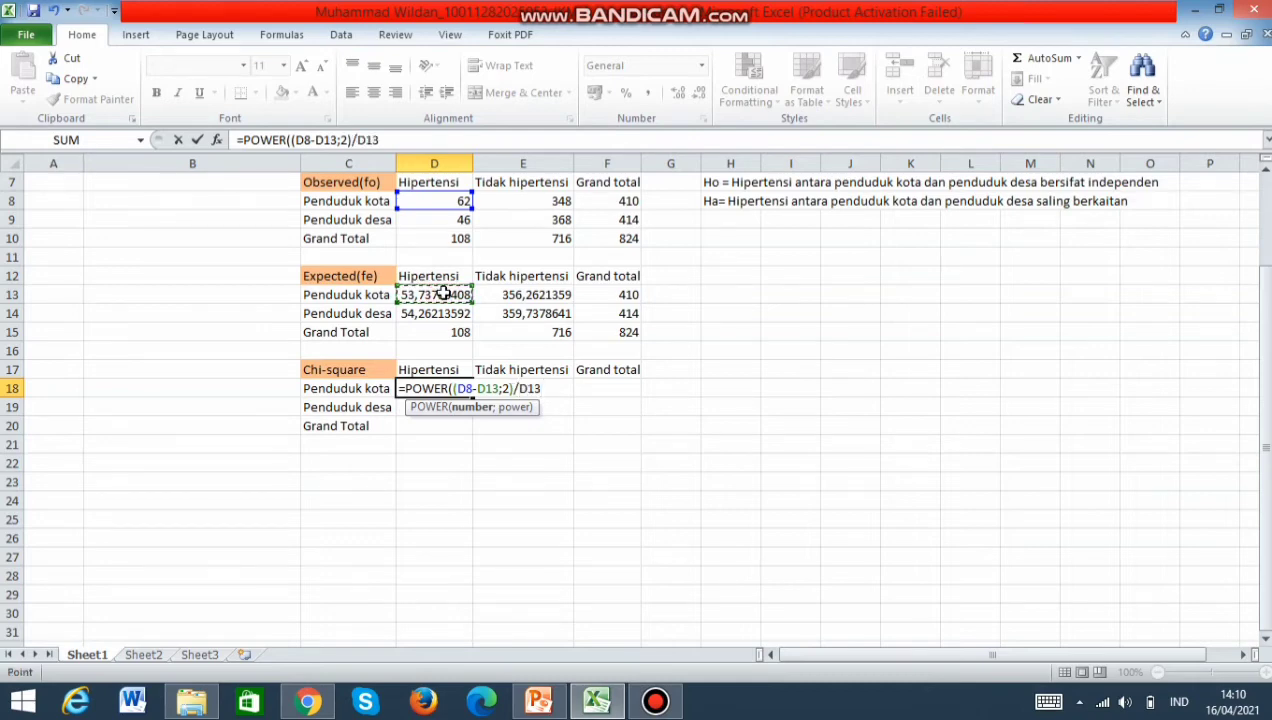
pyautogui.press('Return')
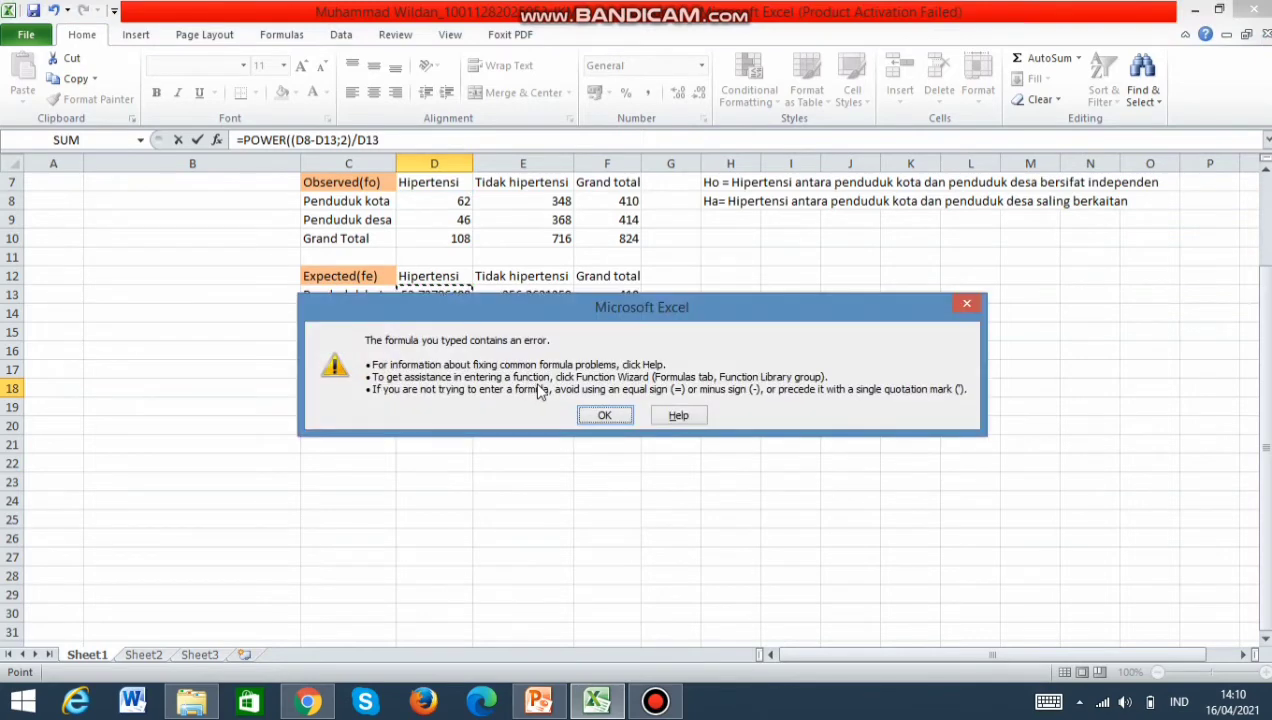
pyautogui.click(598, 412)
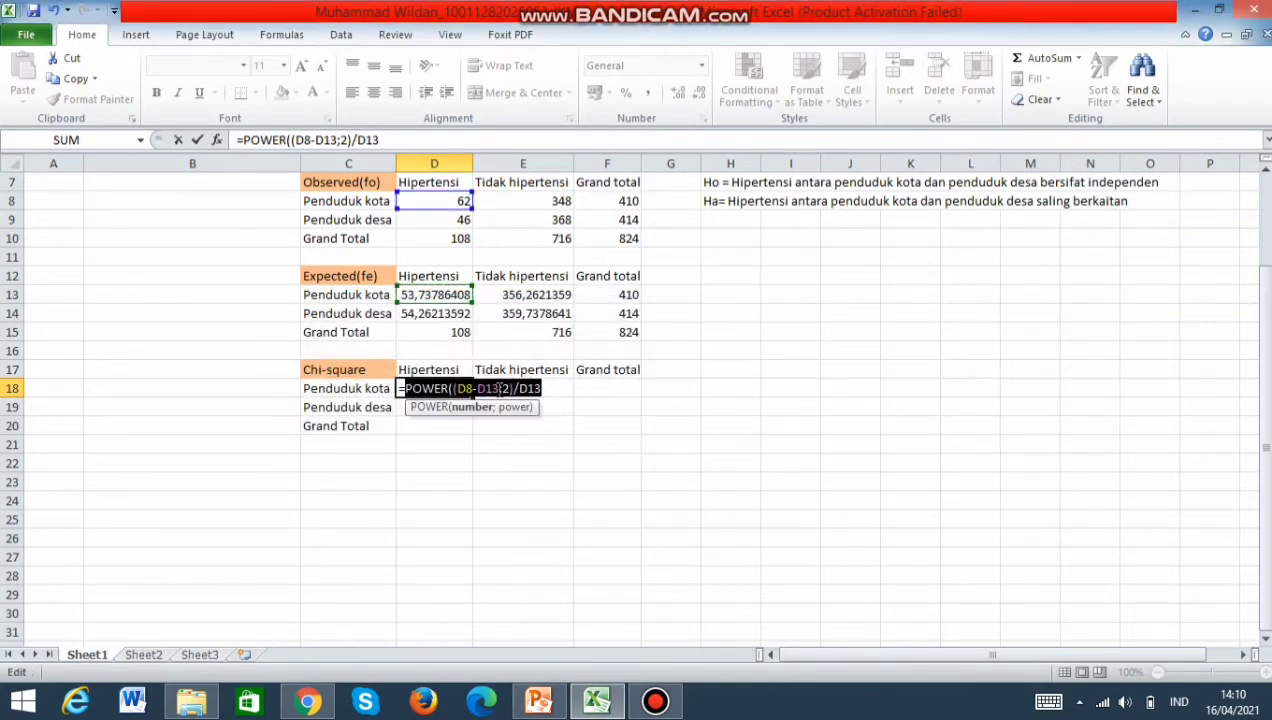
# Step: Try to correct D18's formula by replacing the semicolon before the exponent 2 with a comma
pyautogui.click(497, 388)
pyautogui.doubleClick(499, 388)
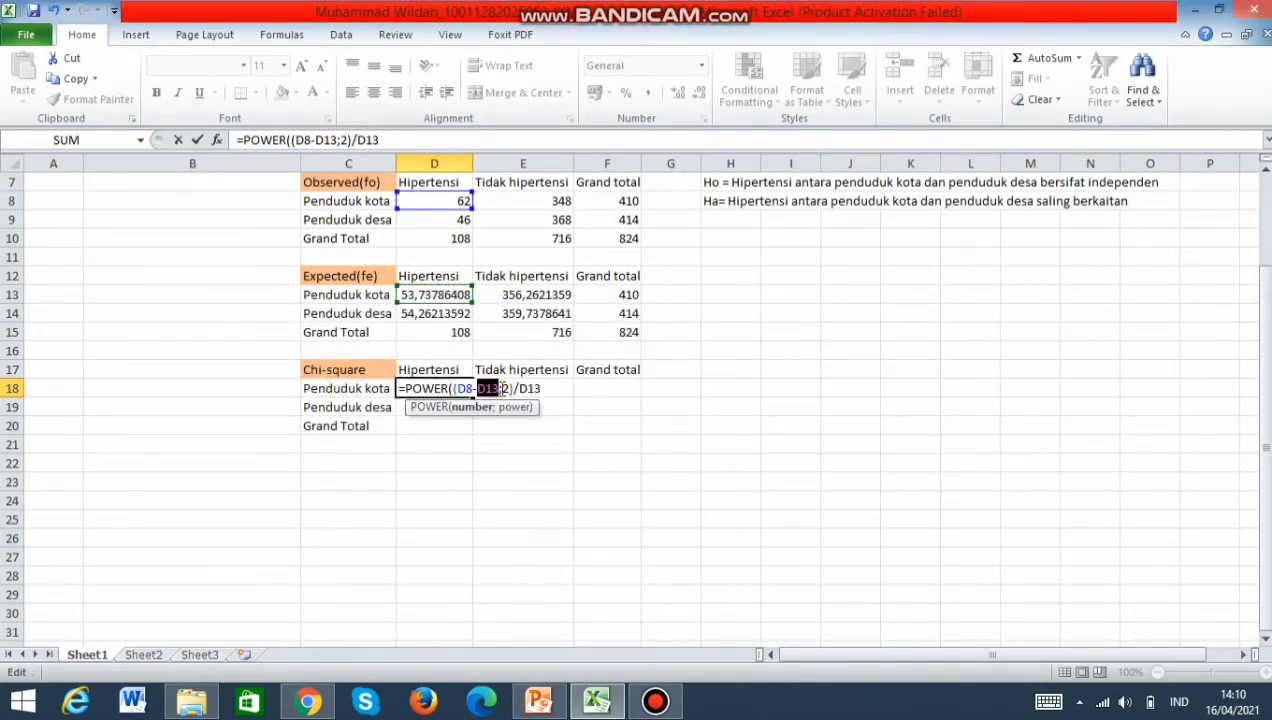
pyautogui.click(501, 388)
pyautogui.press('Delete')
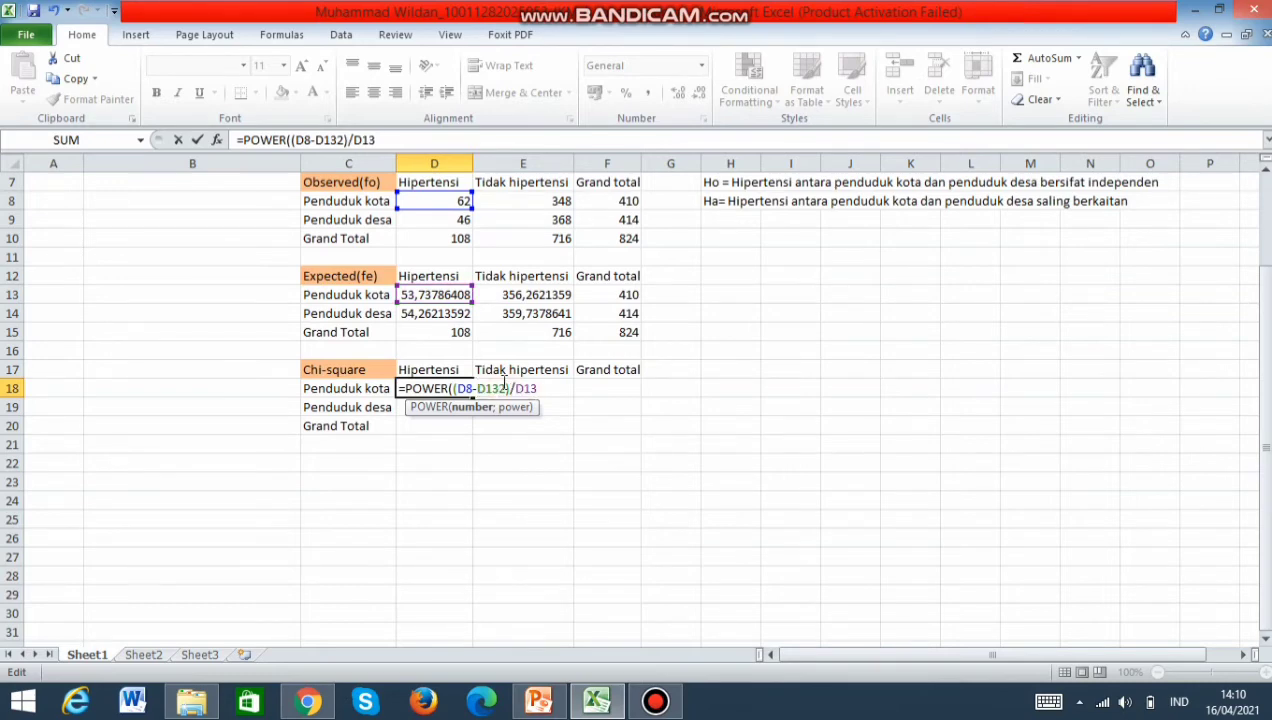
pyautogui.write(',')
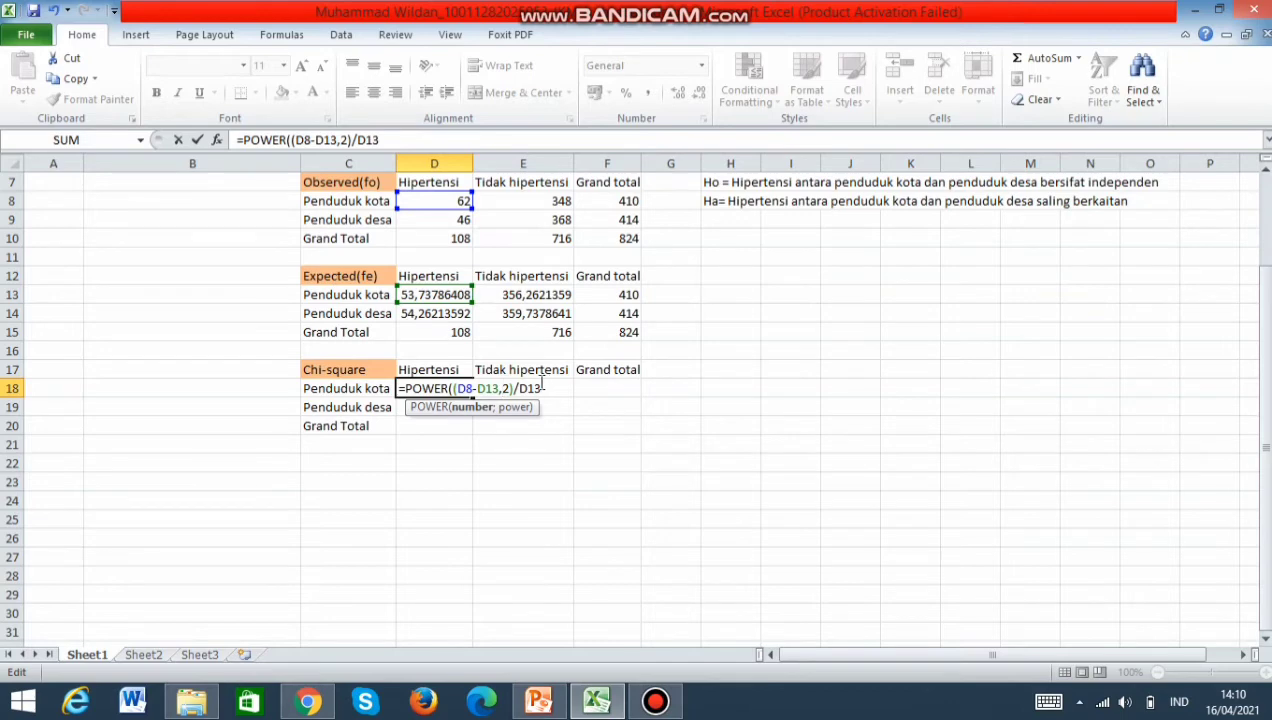
pyautogui.press('Return')
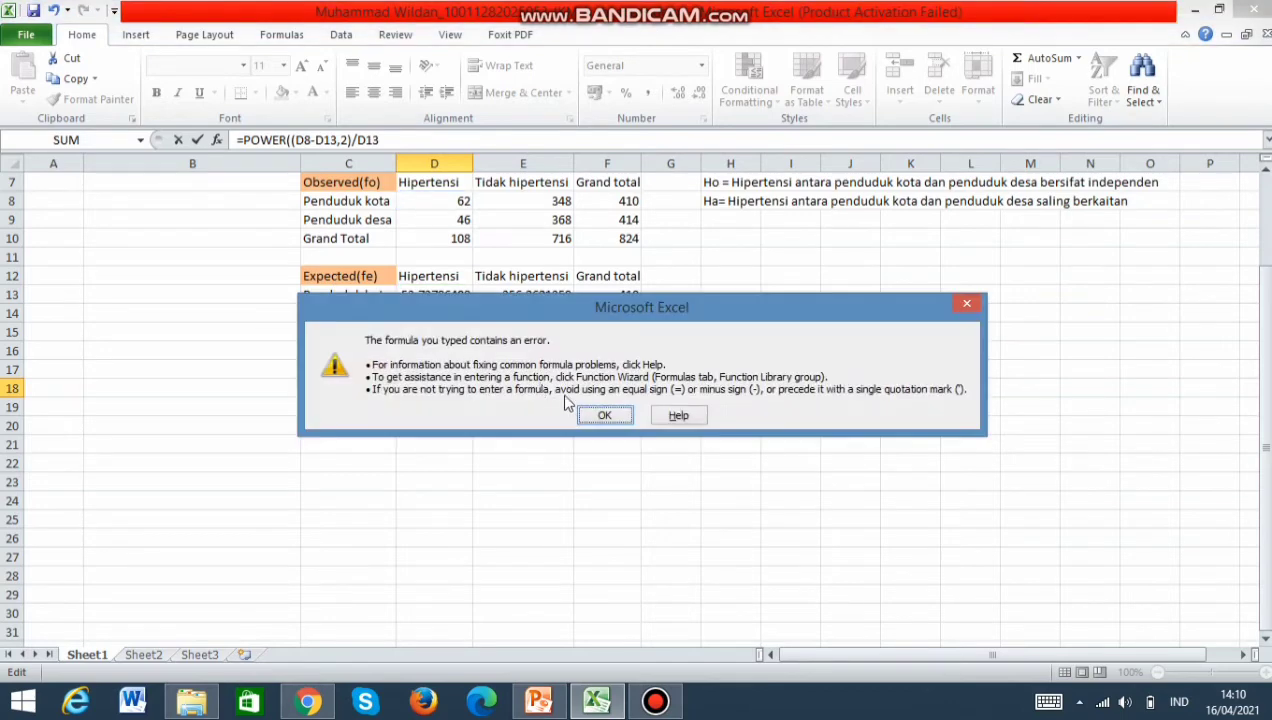
pyautogui.click(604, 416)
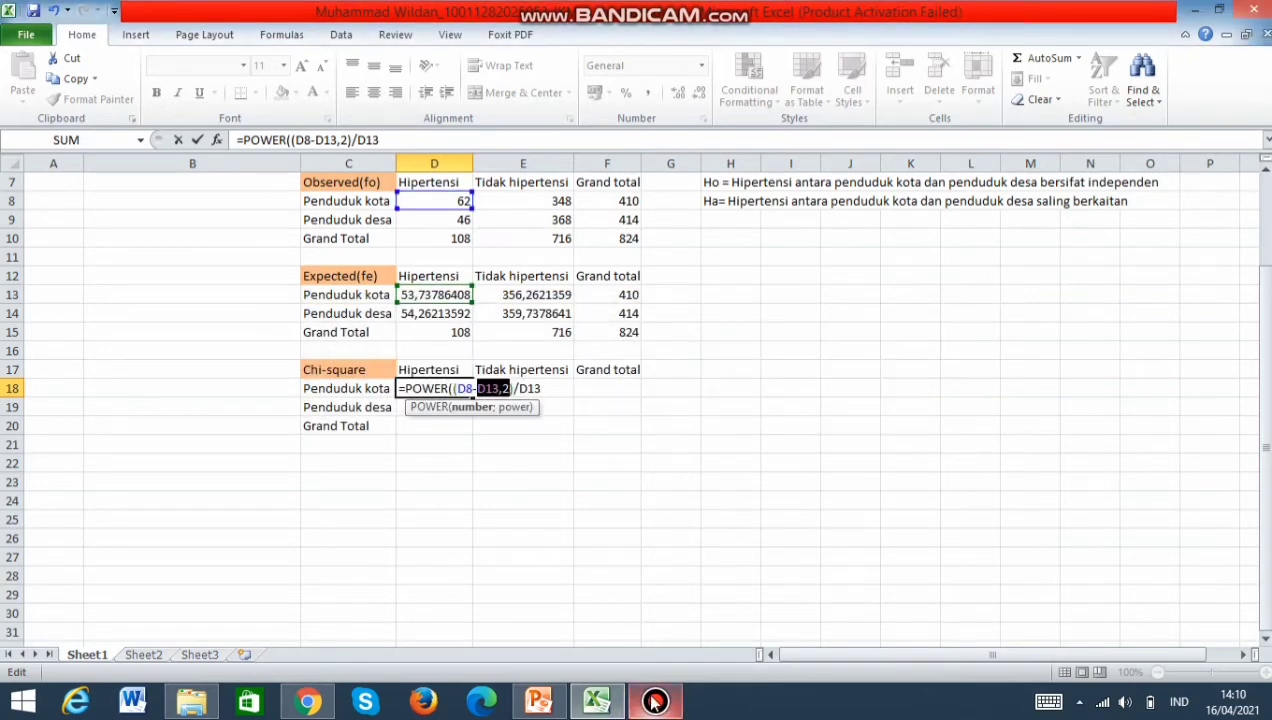
pyautogui.moveTo(655, 702)
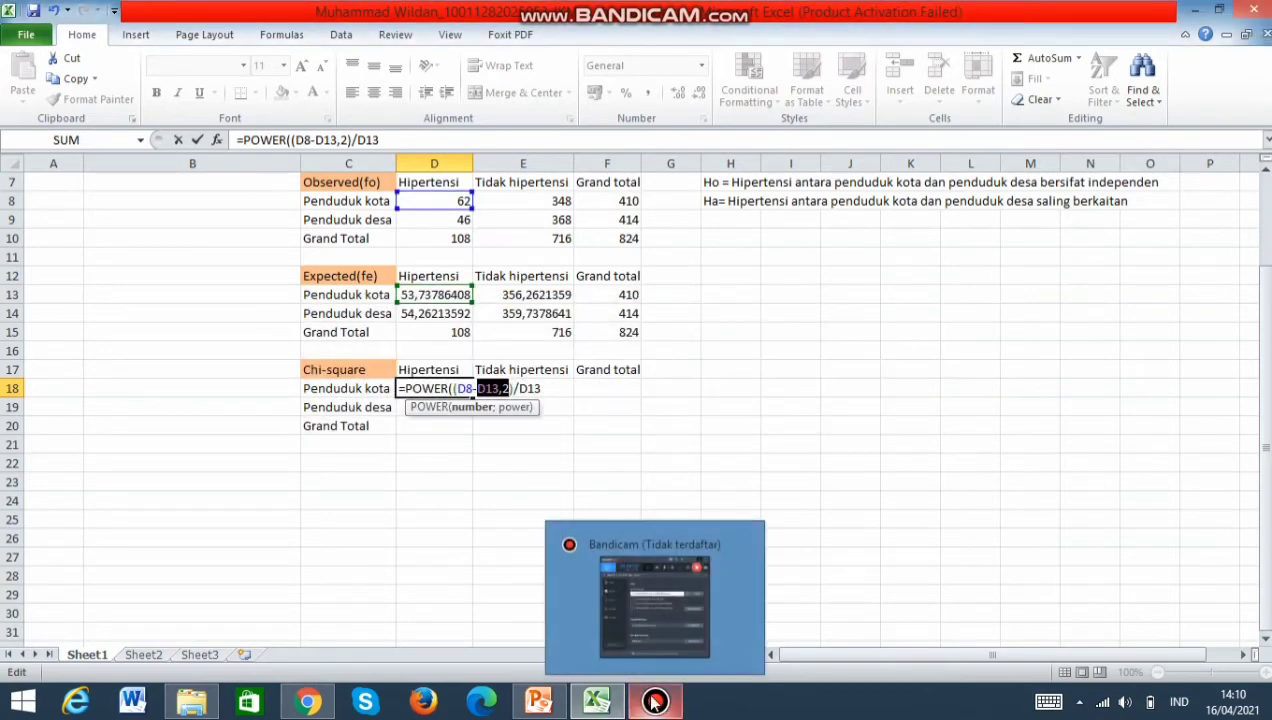
pyautogui.click(655, 628)
pyautogui.click(500, 204)
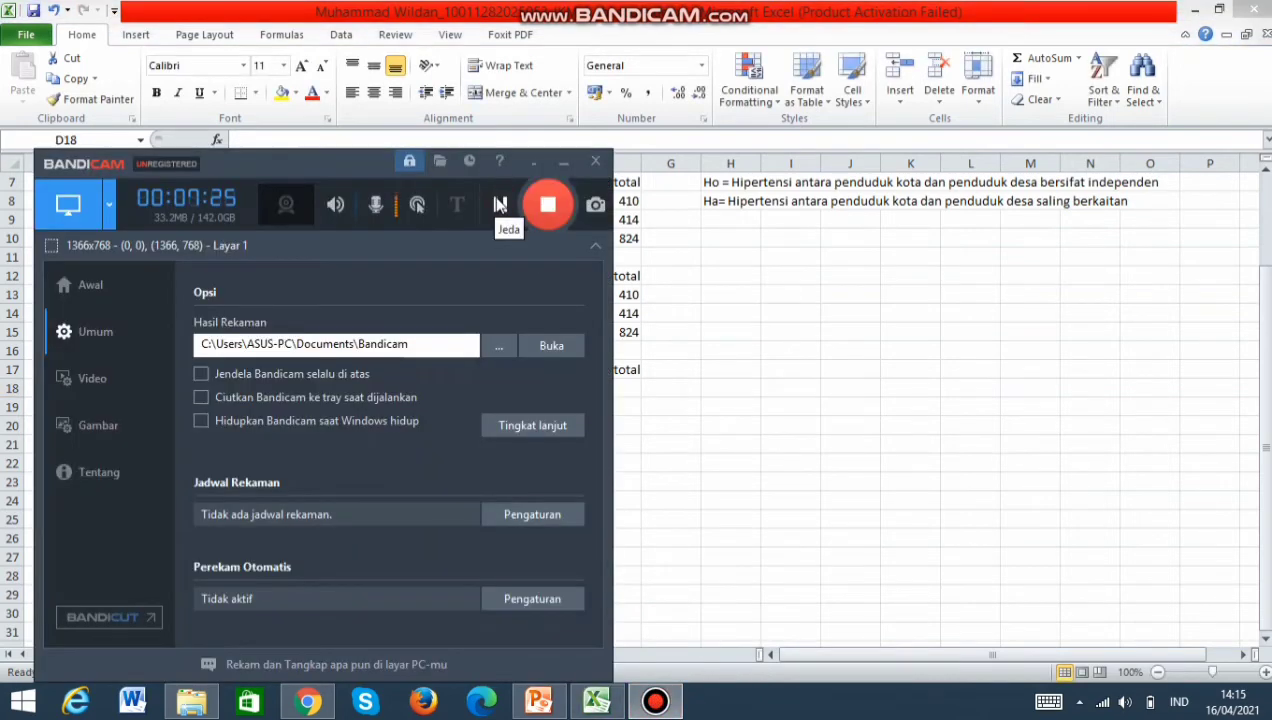
pyautogui.click(564, 162)
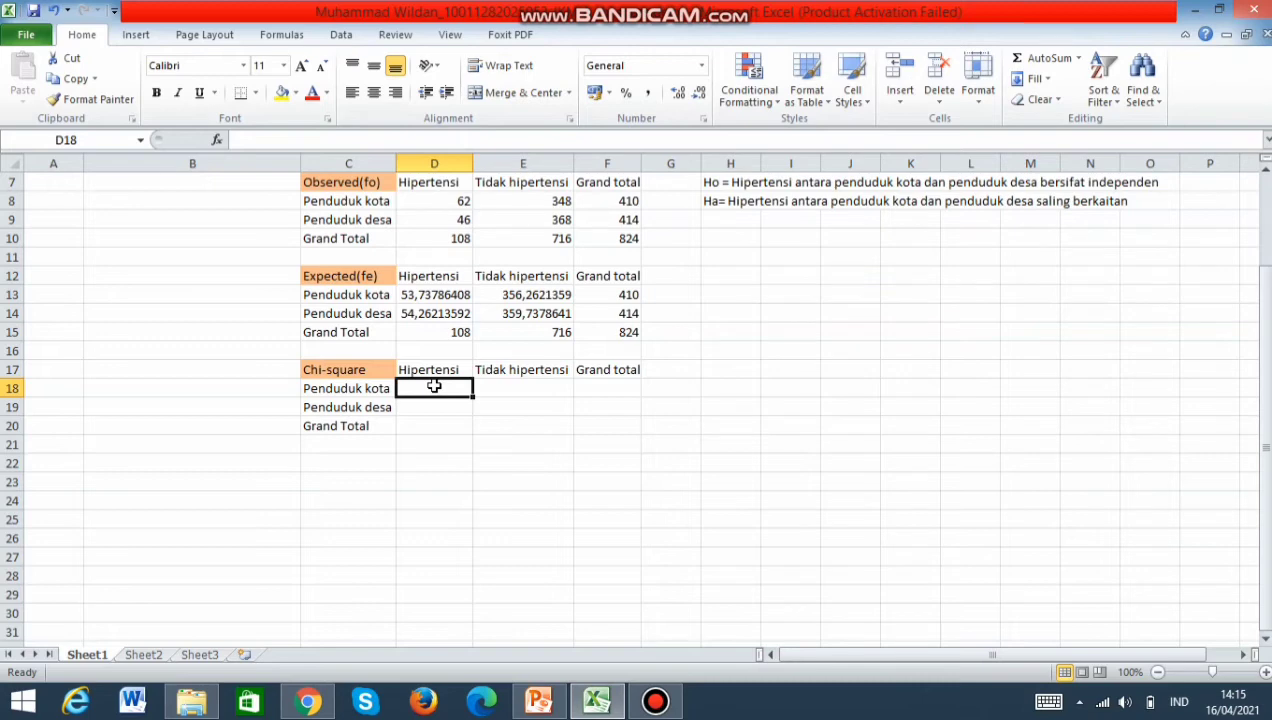
# Step: Start a POWER function in D18 of the Chi-square table and consult the chi-square formula picture for its terms
pyautogui.write('=')
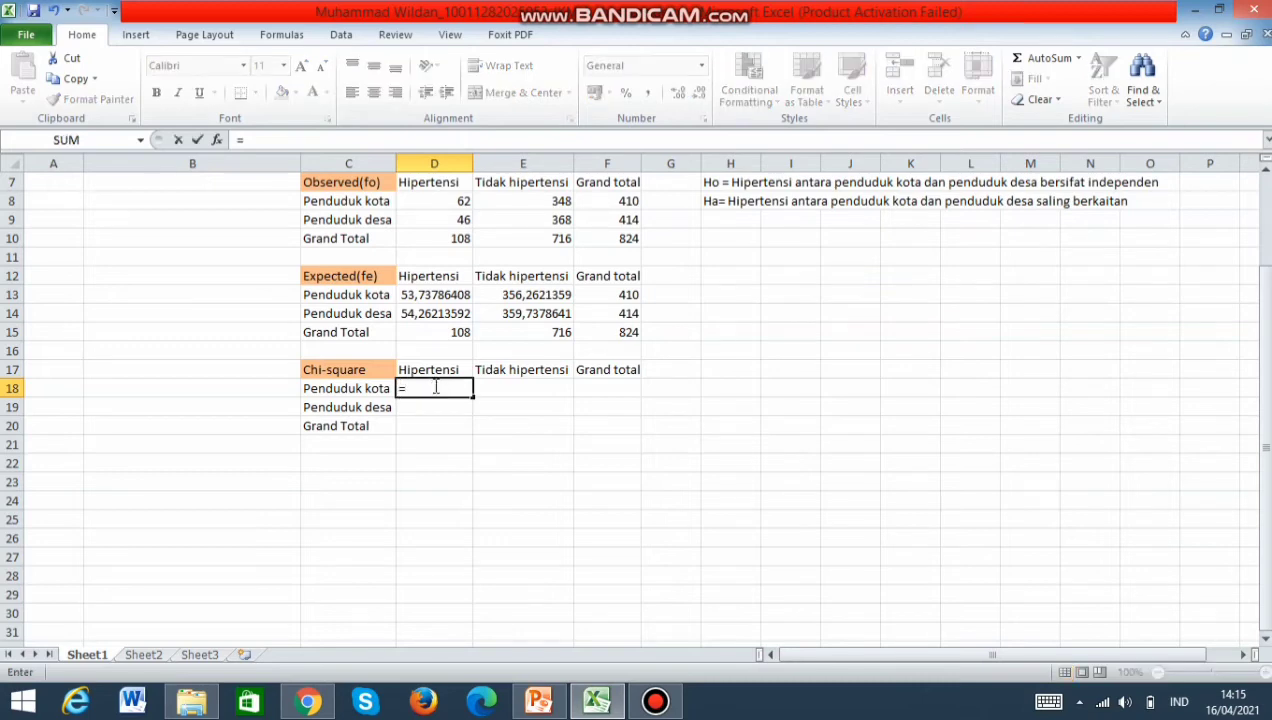
pyautogui.write('Po')
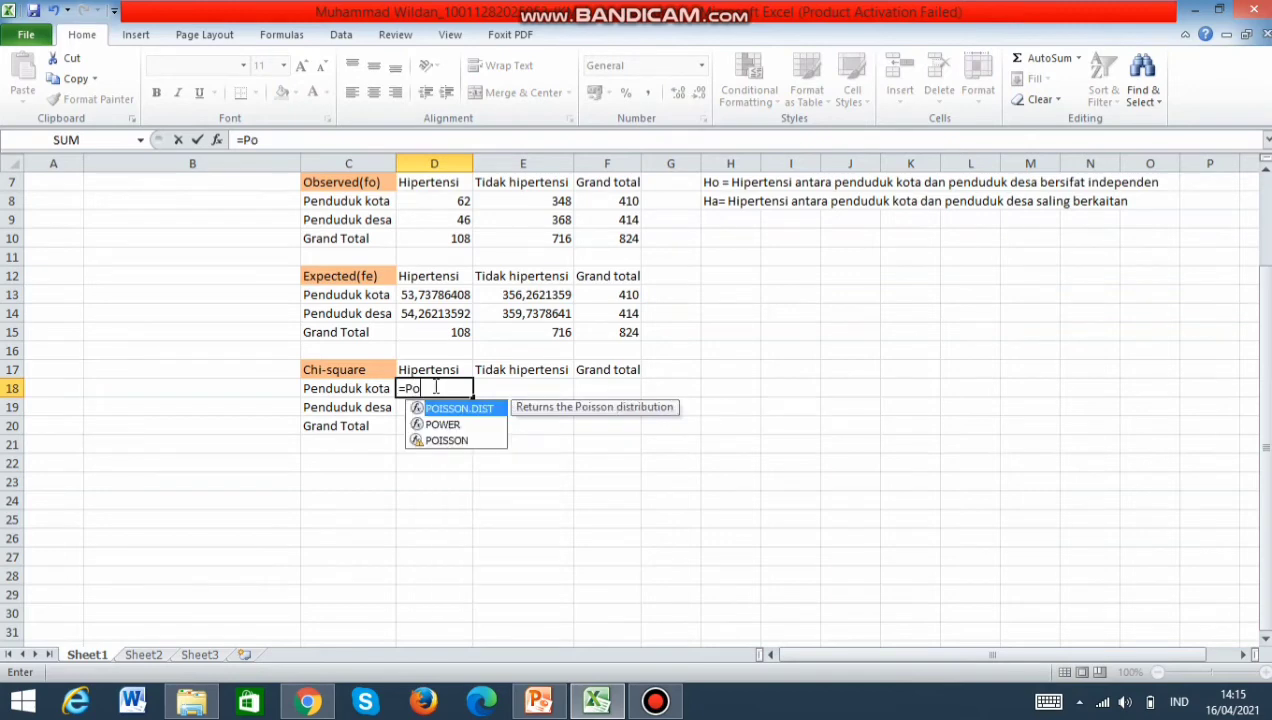
pyautogui.write('w')
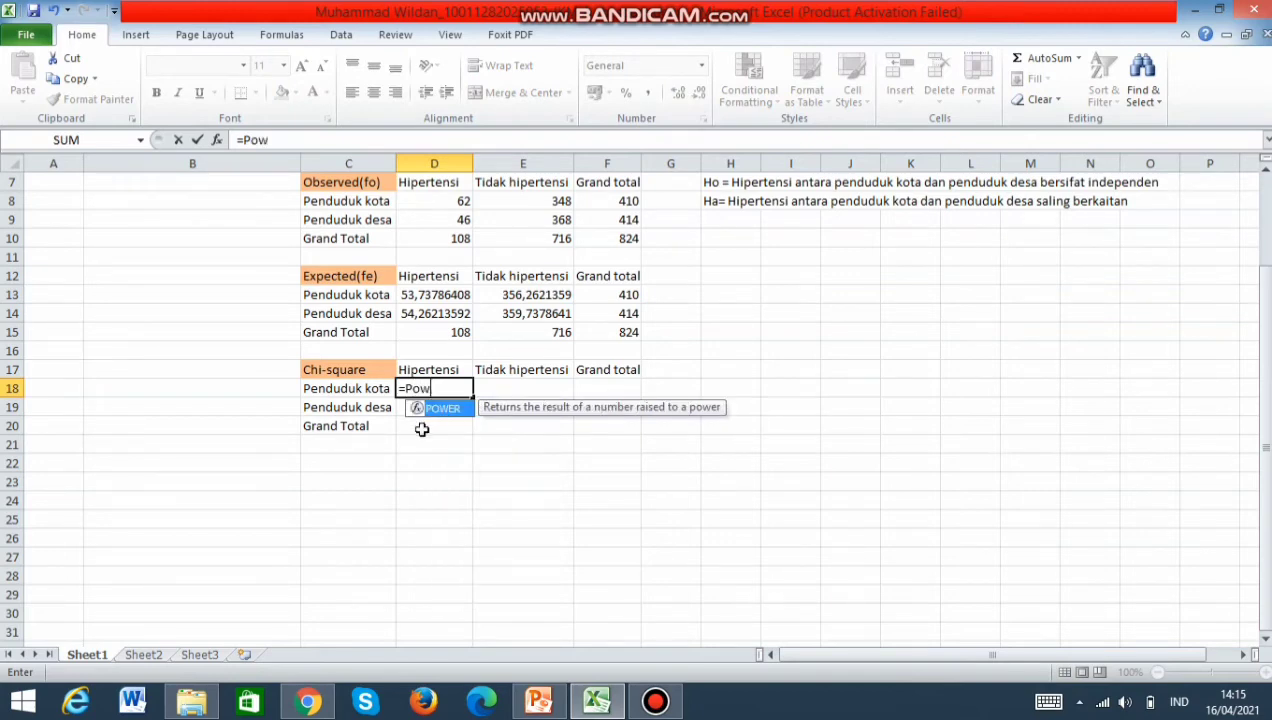
pyautogui.doubleClick(448, 410)
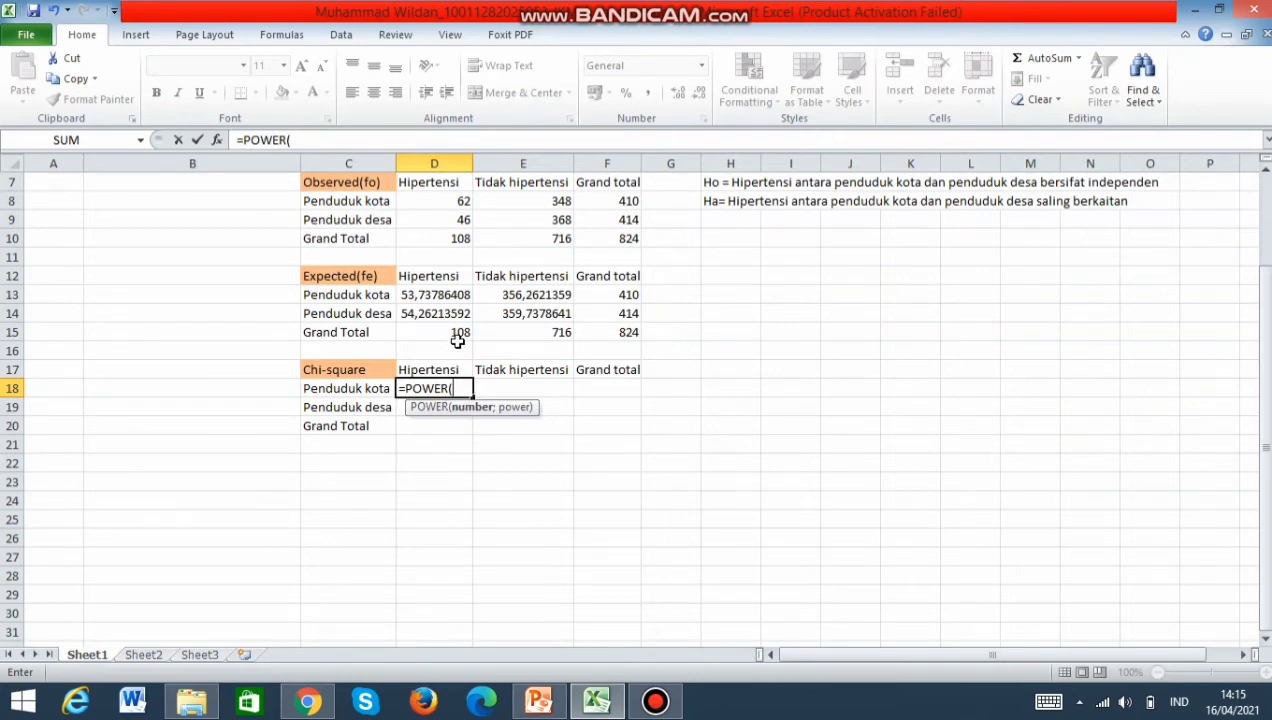
pyautogui.scroll(2, 455, 342)
pyautogui.scroll(-2, 460, 341)
pyautogui.scroll(1, 460, 341)
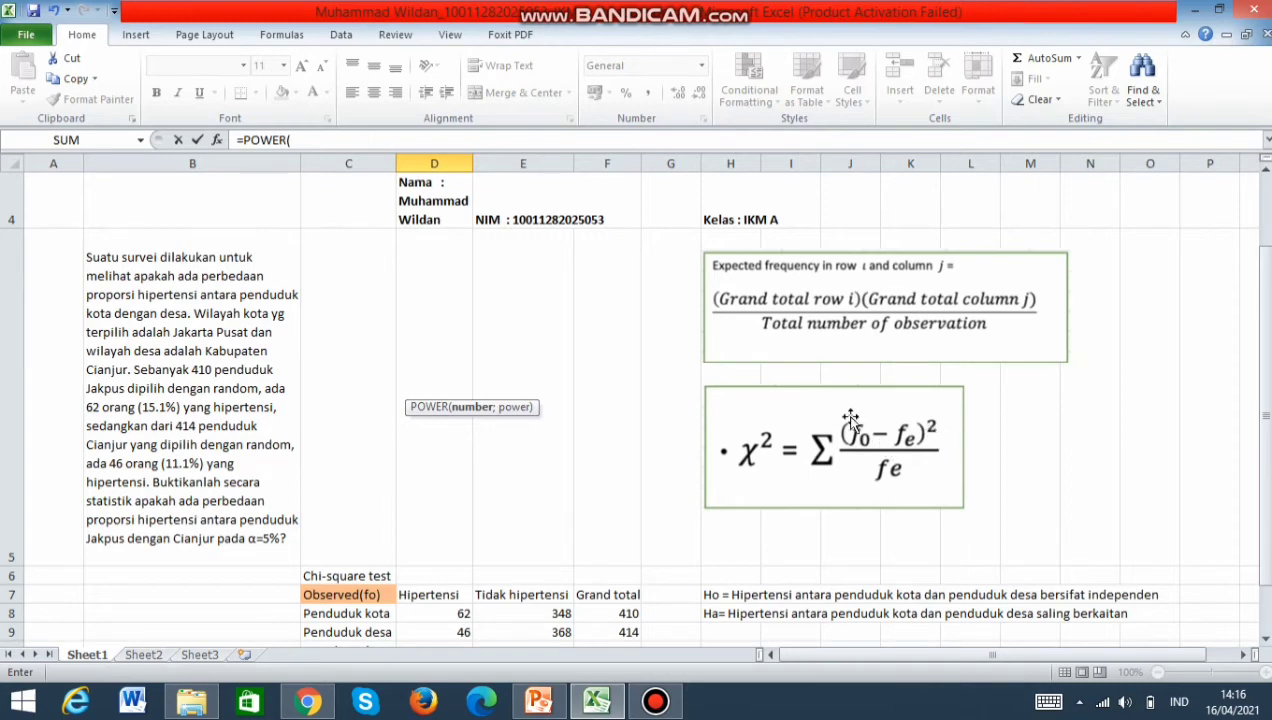
pyautogui.scroll(-1, 880, 455)
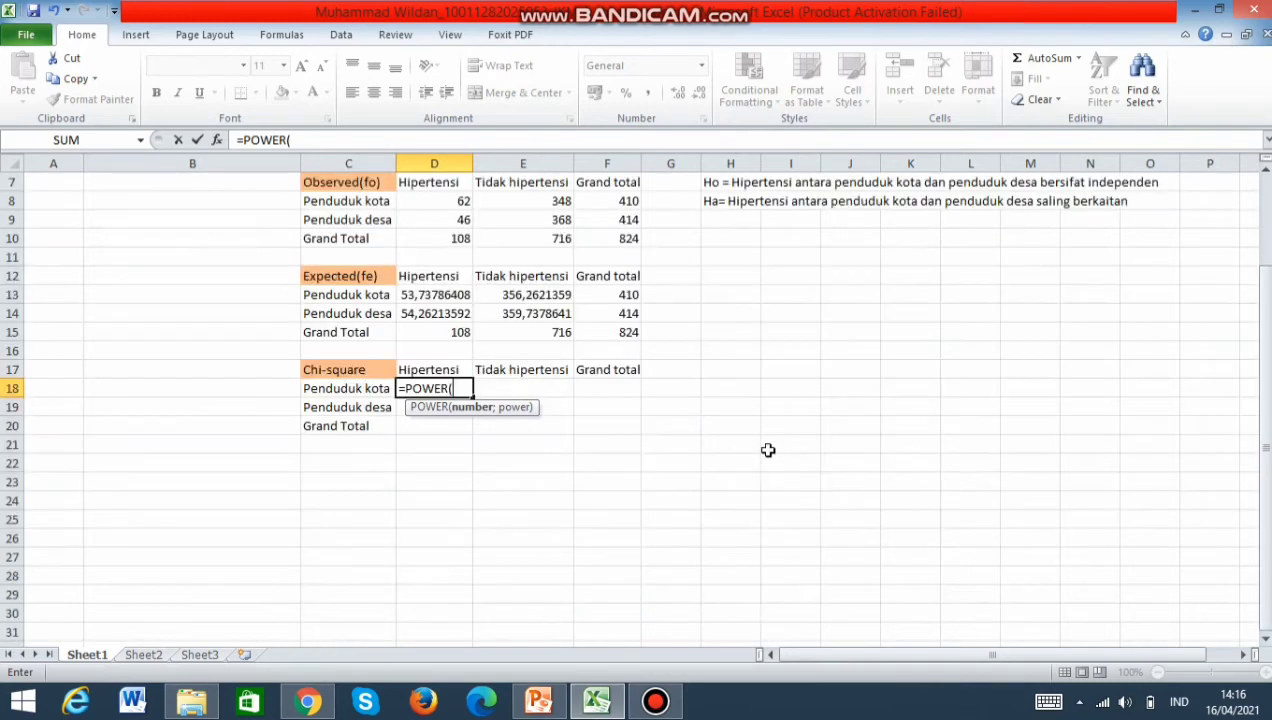
# Step: Enter =POWER((D8-D13);2)/D13 in D18 as the chi-square value for urban residents with hypertension
pyautogui.click(434, 201)
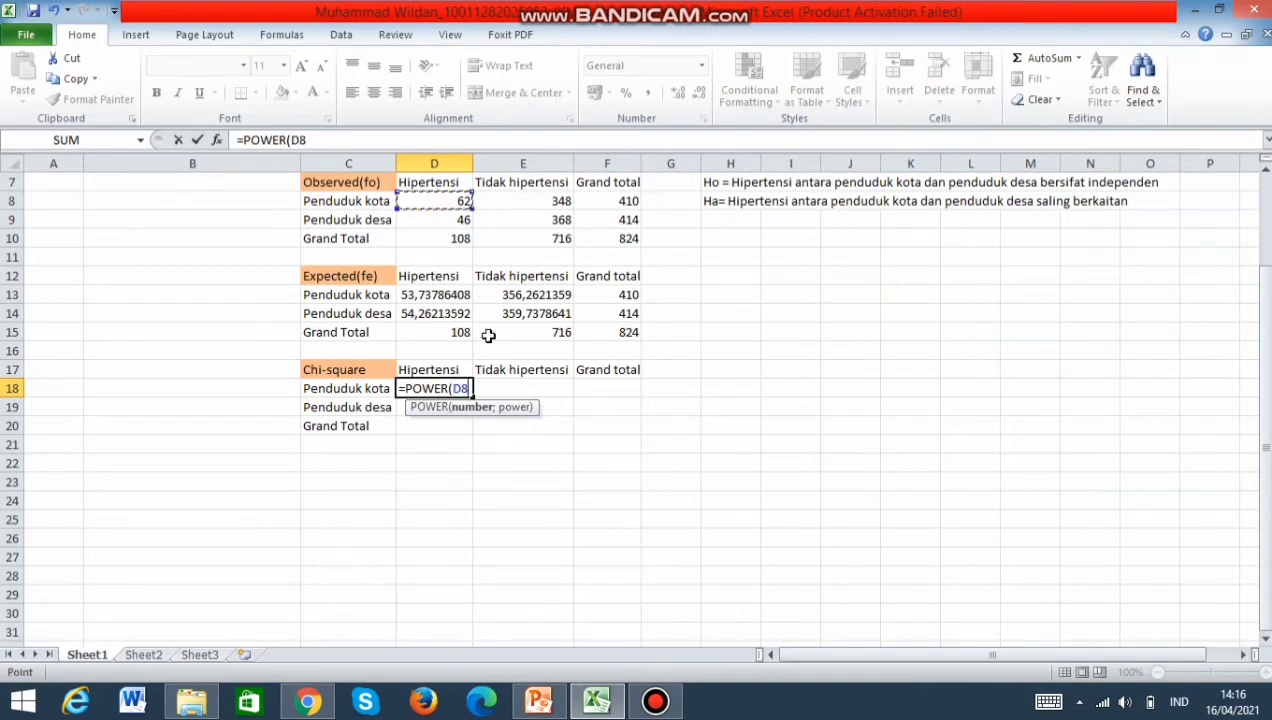
pyautogui.click(455, 387)
pyautogui.write('(D8')
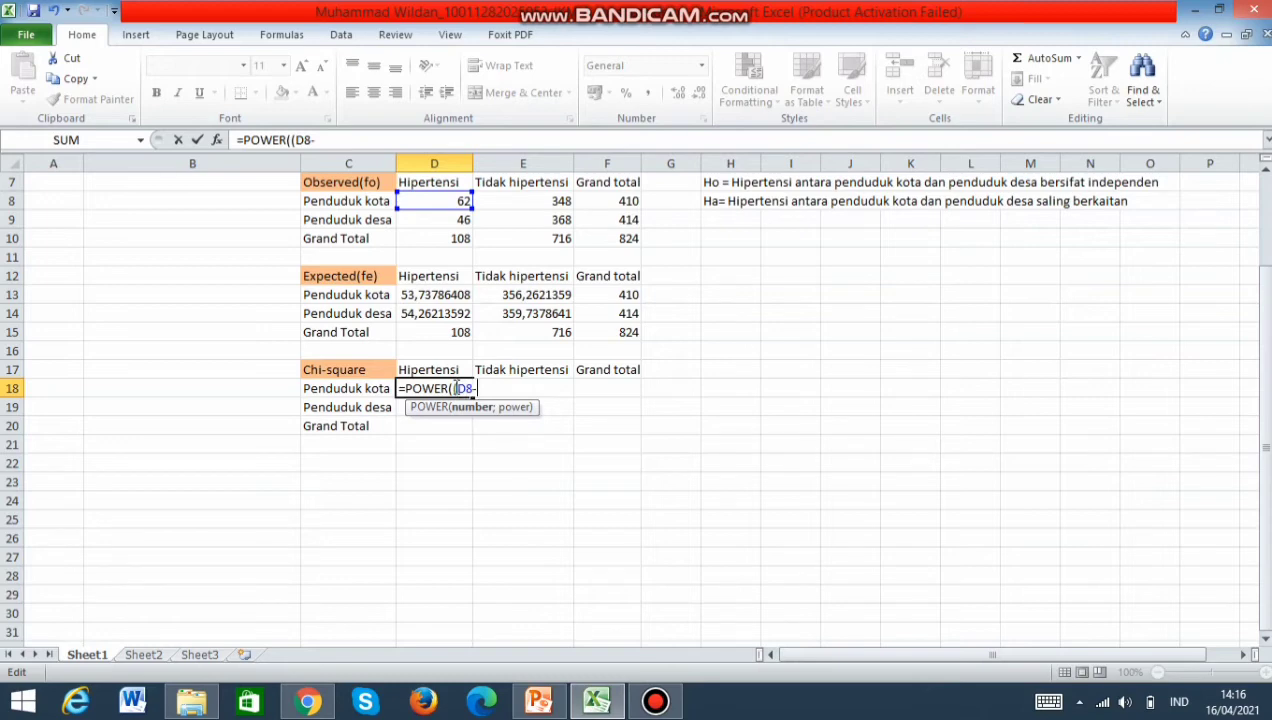
pyautogui.write('-')
pyautogui.click(415, 294)
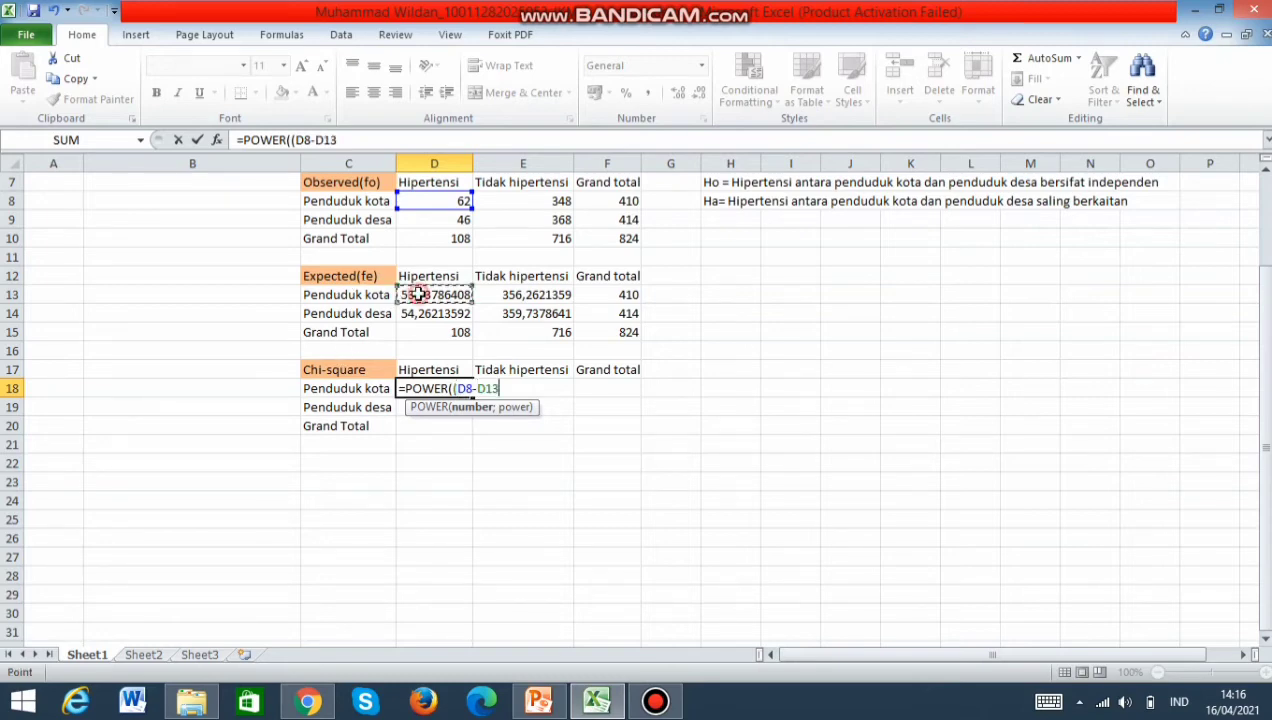
pyautogui.write(')')
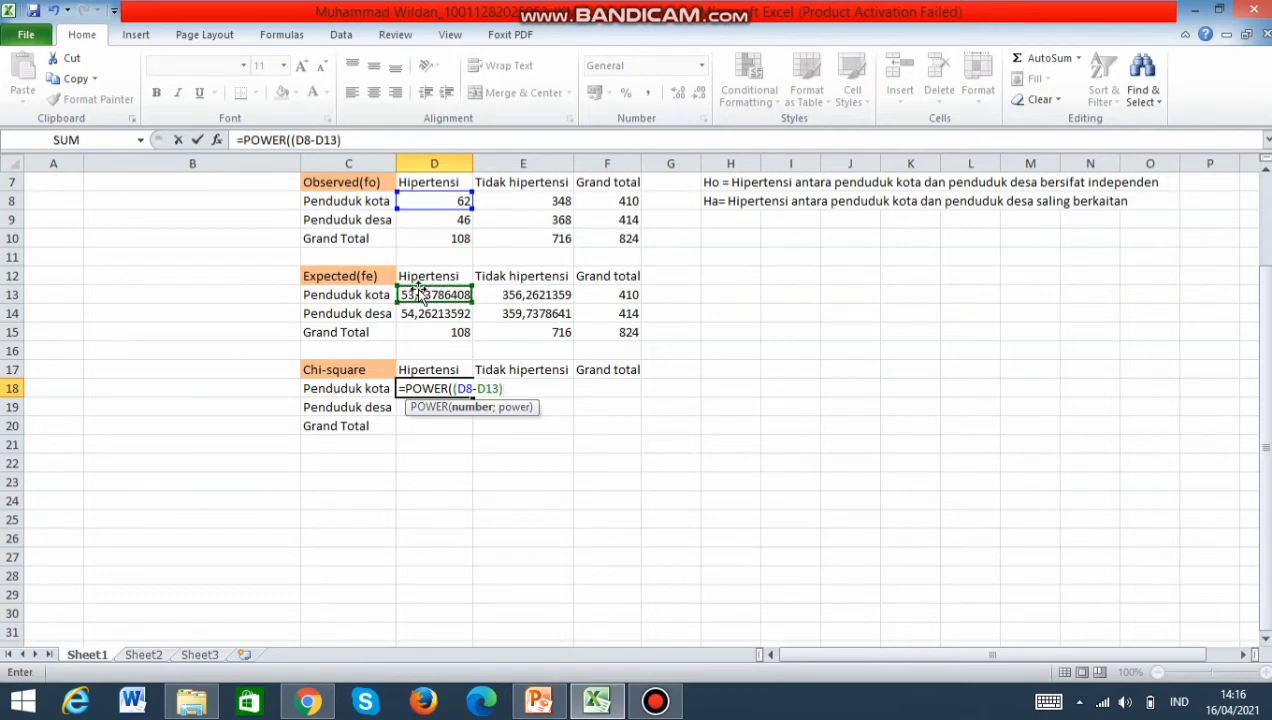
pyautogui.write(';2')
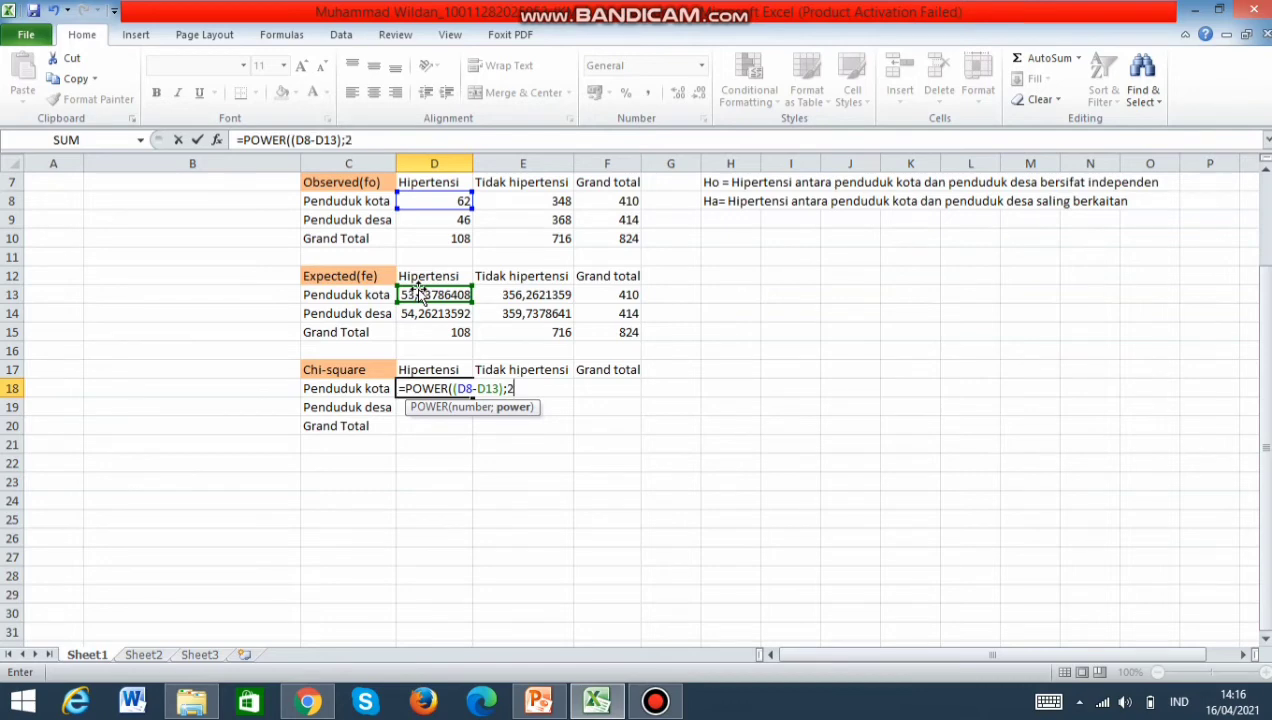
pyautogui.write(')/')
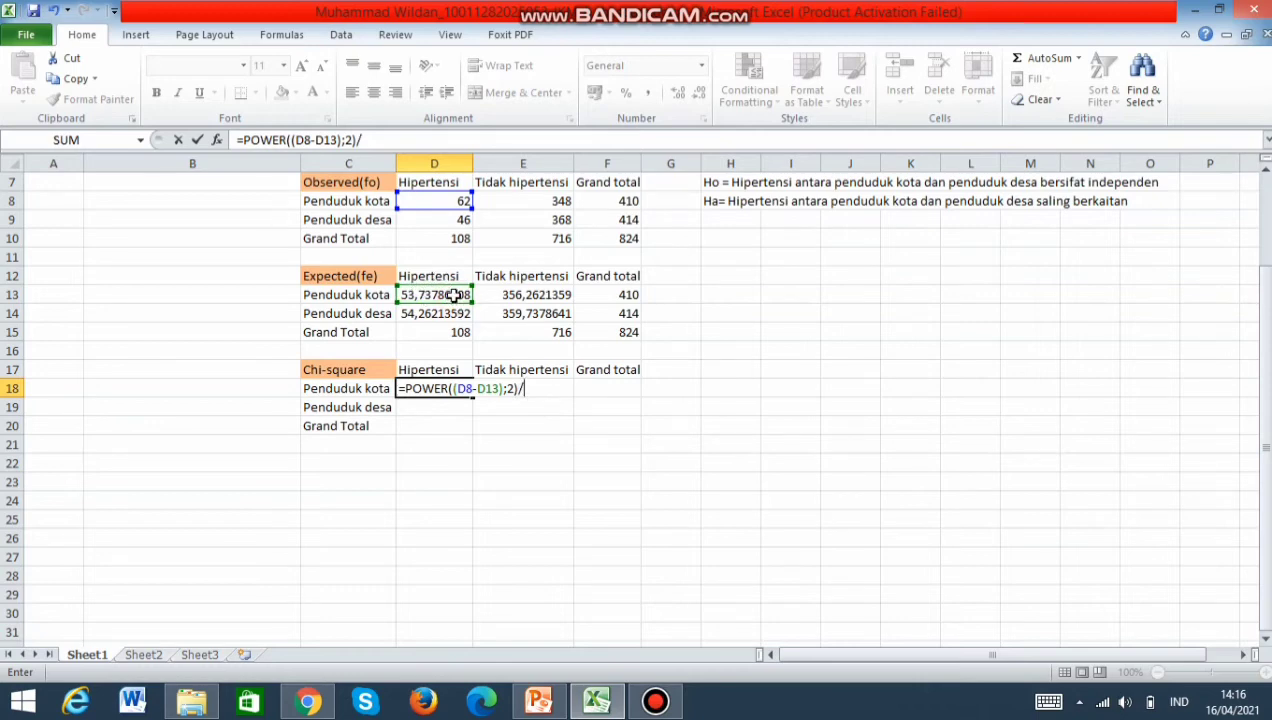
pyautogui.click(452, 295)
pyautogui.press('Return')
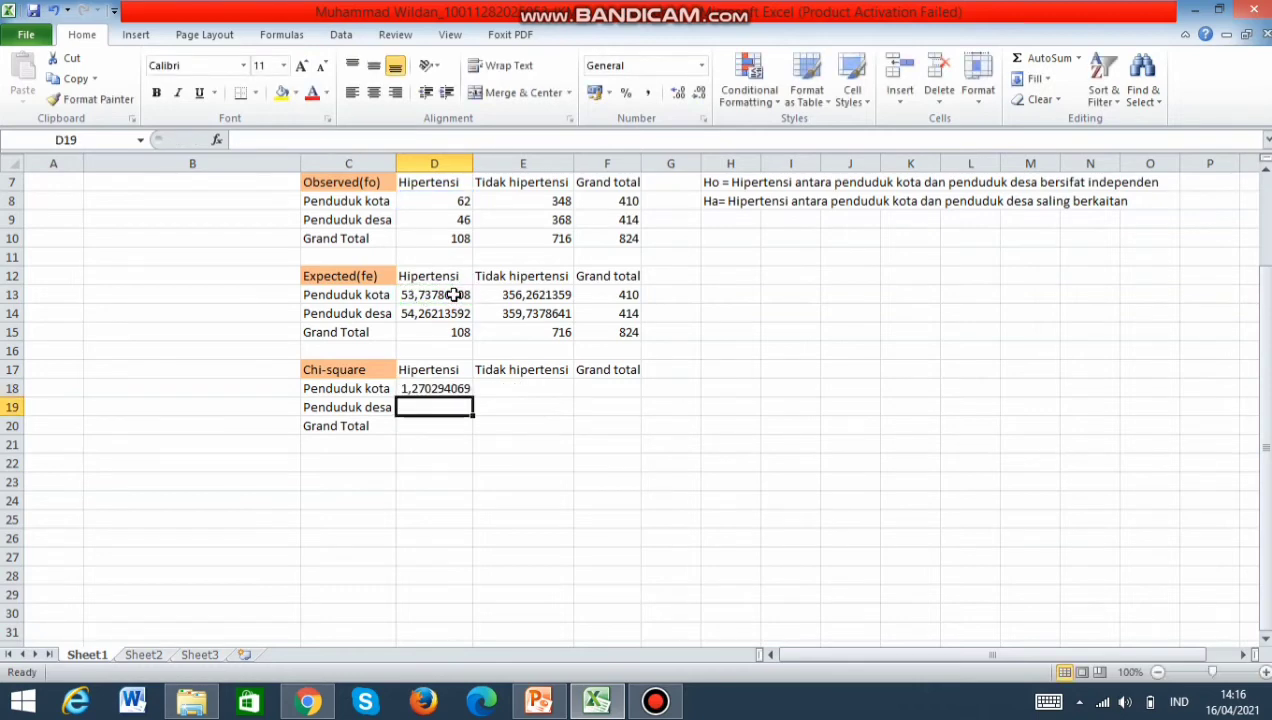
# Step: Fill the D18 chi-square formula down the Hipertensi column through D20
pyautogui.click(443, 389)
pyautogui.moveTo(475, 396); pyautogui.dragTo(475, 432)
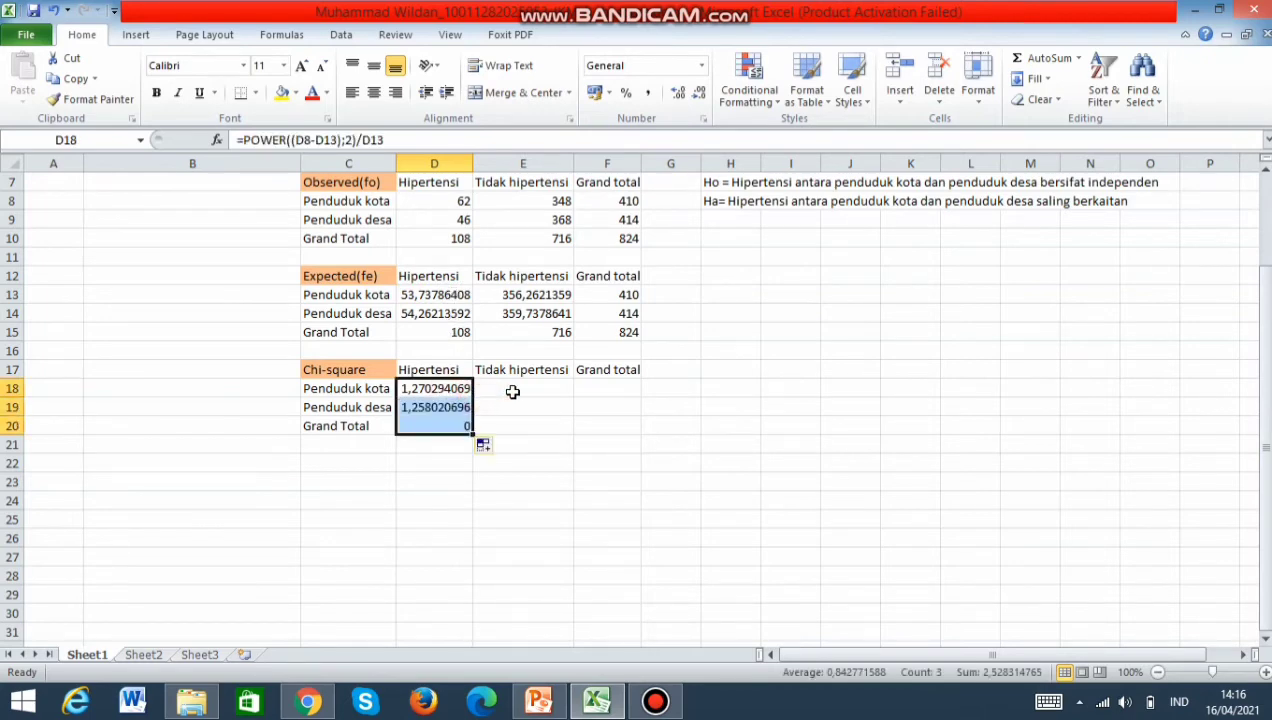
pyautogui.click(460, 389)
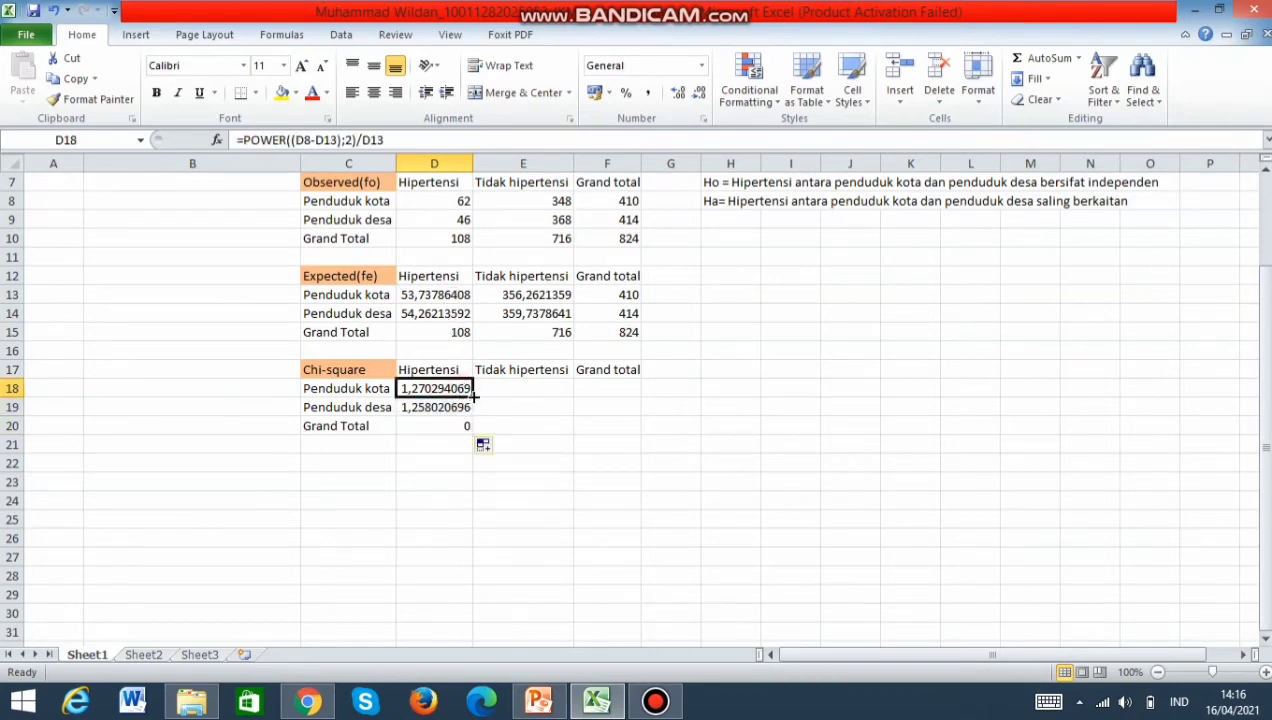
pyautogui.moveTo(475, 396); pyautogui.dragTo(475, 407)
pyautogui.click(508, 400)
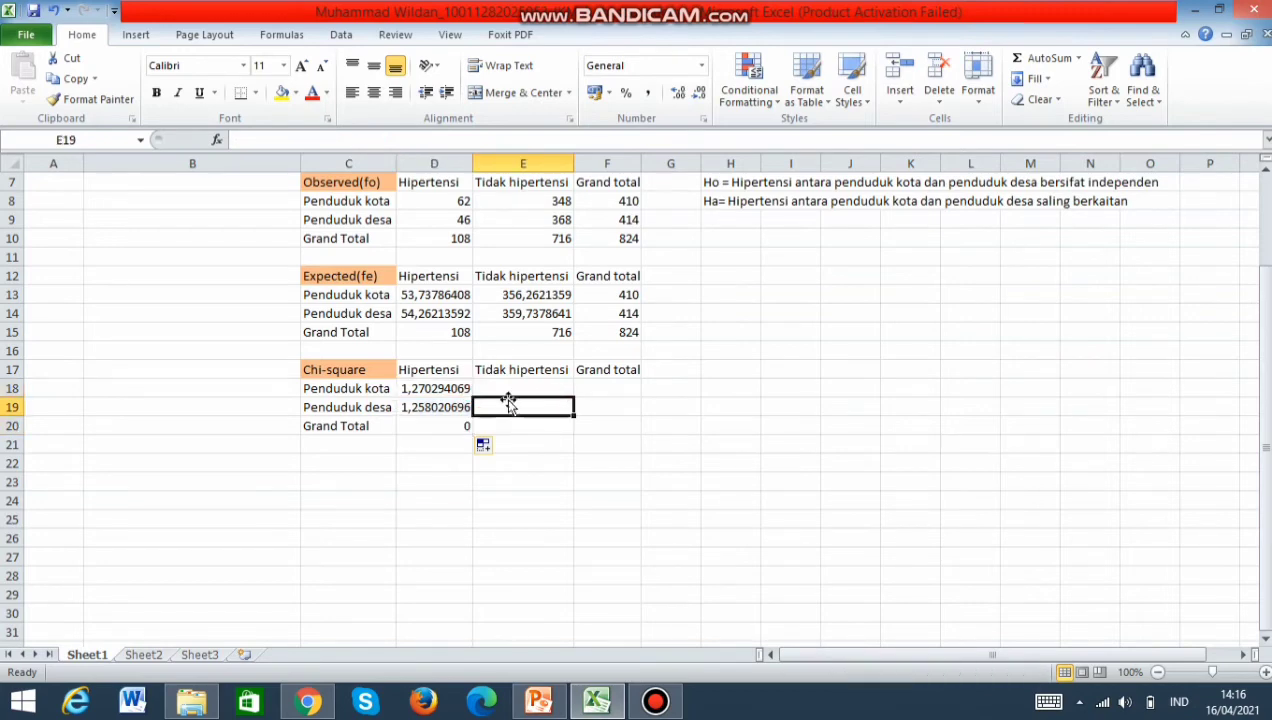
# Step: Copy the chi-square formula into E18:E19 for Tidak hipertensi and clear the Grand Total cell D20
pyautogui.click(460, 387)
pyautogui.click(506, 386)
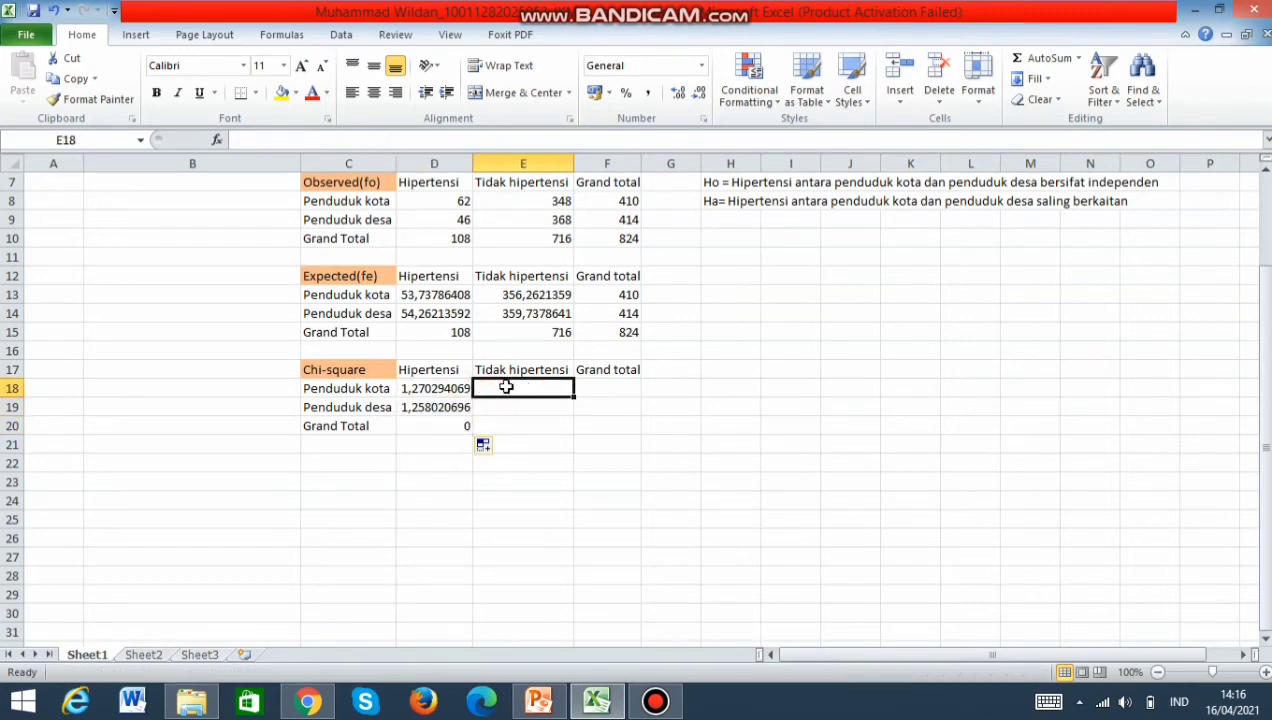
pyautogui.click(462, 388)
pyautogui.moveTo(474, 398); pyautogui.dragTo(474, 426)
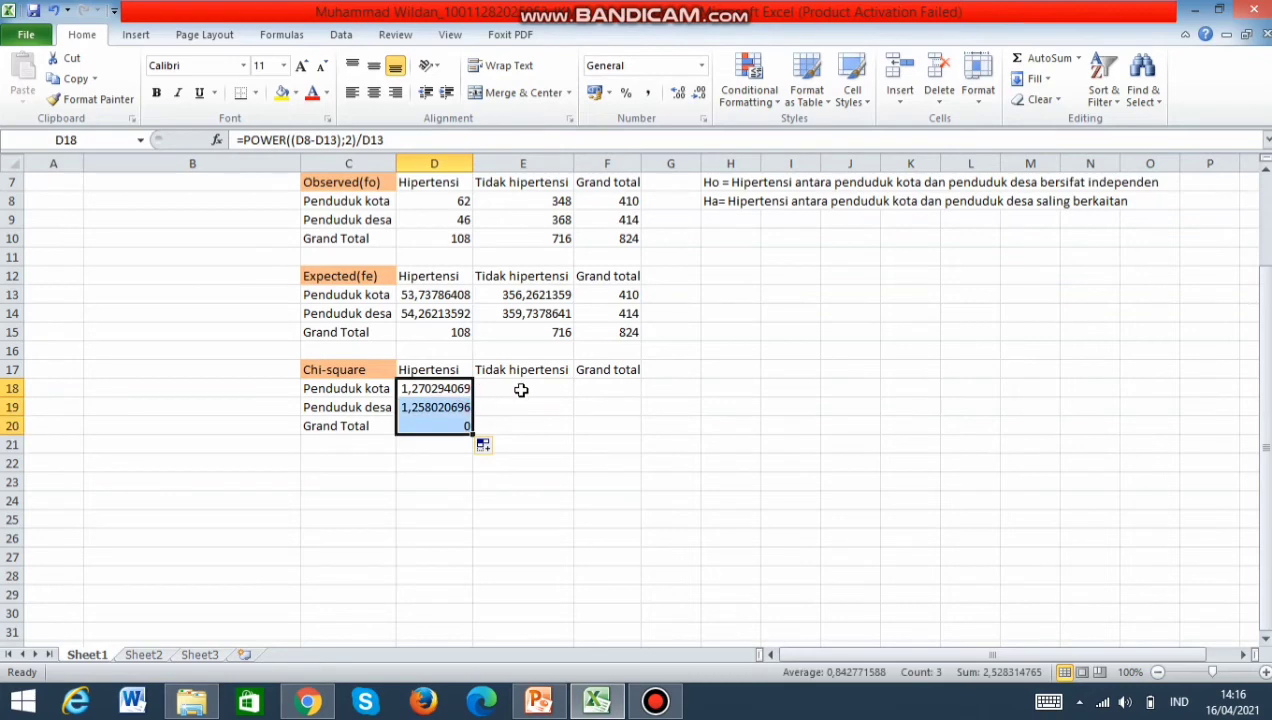
pyautogui.click(460, 405)
pyautogui.click(463, 389)
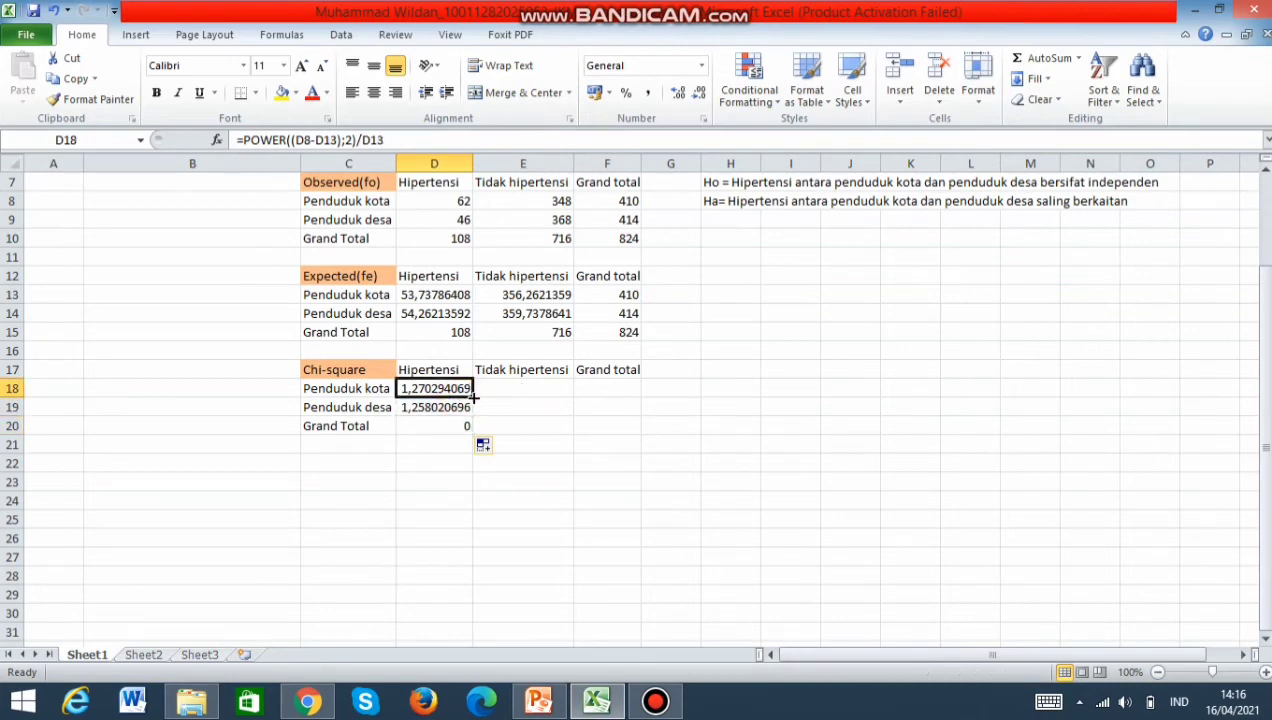
pyautogui.moveTo(475, 397); pyautogui.dragTo(578, 412)
pyautogui.click(468, 390)
pyautogui.click(425, 426)
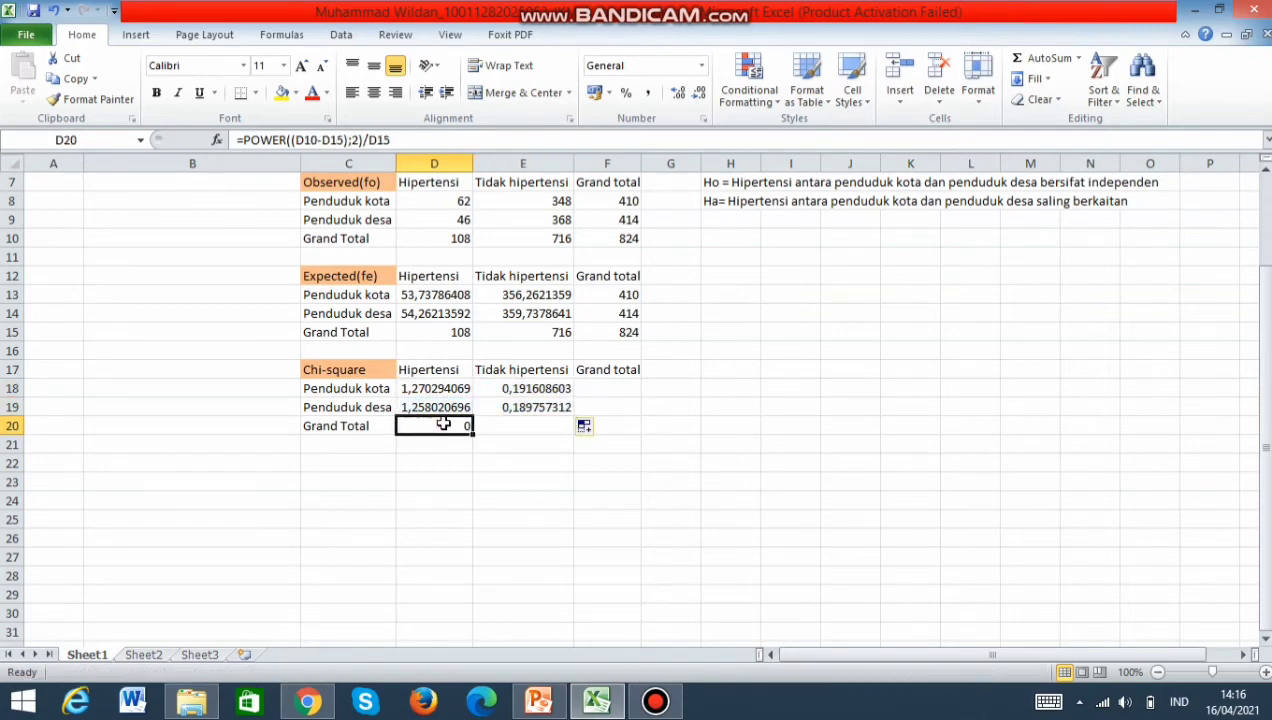
pyautogui.press('Delete')
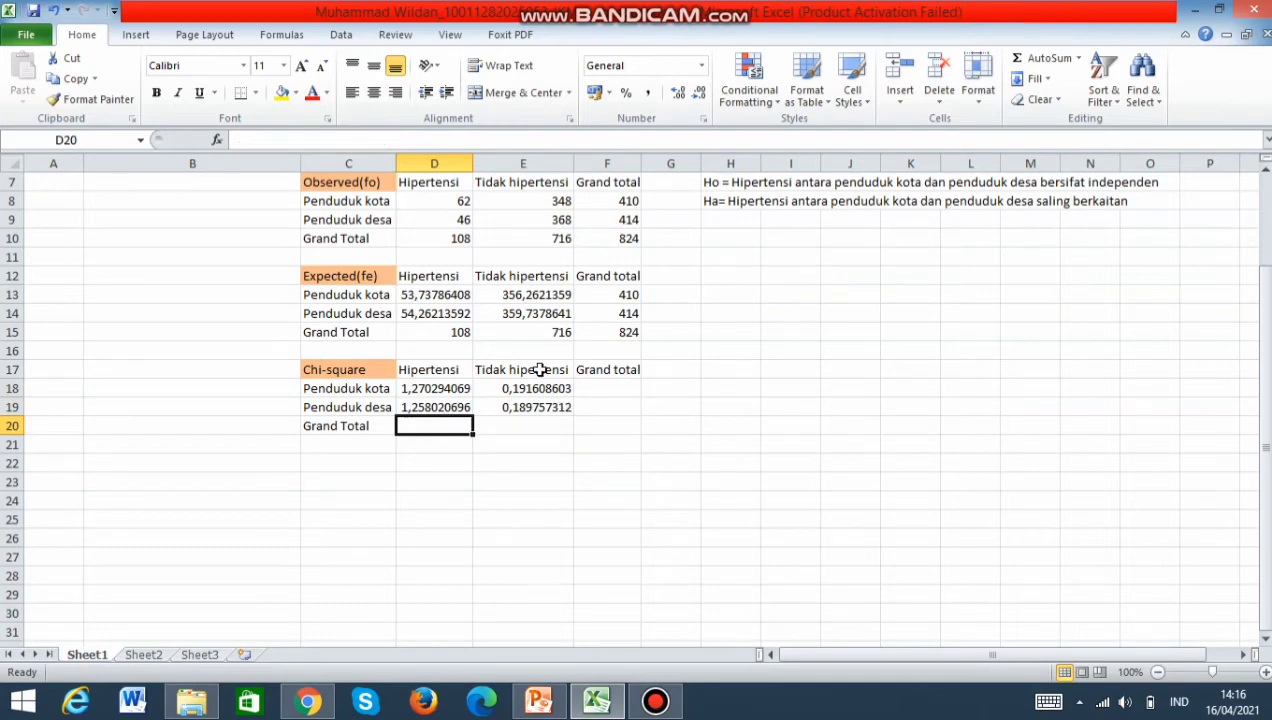
# Step: Sum the chi-square values of the Penduduk kota and Penduduk desa rows into F18 and F19
pyautogui.click(416, 390)
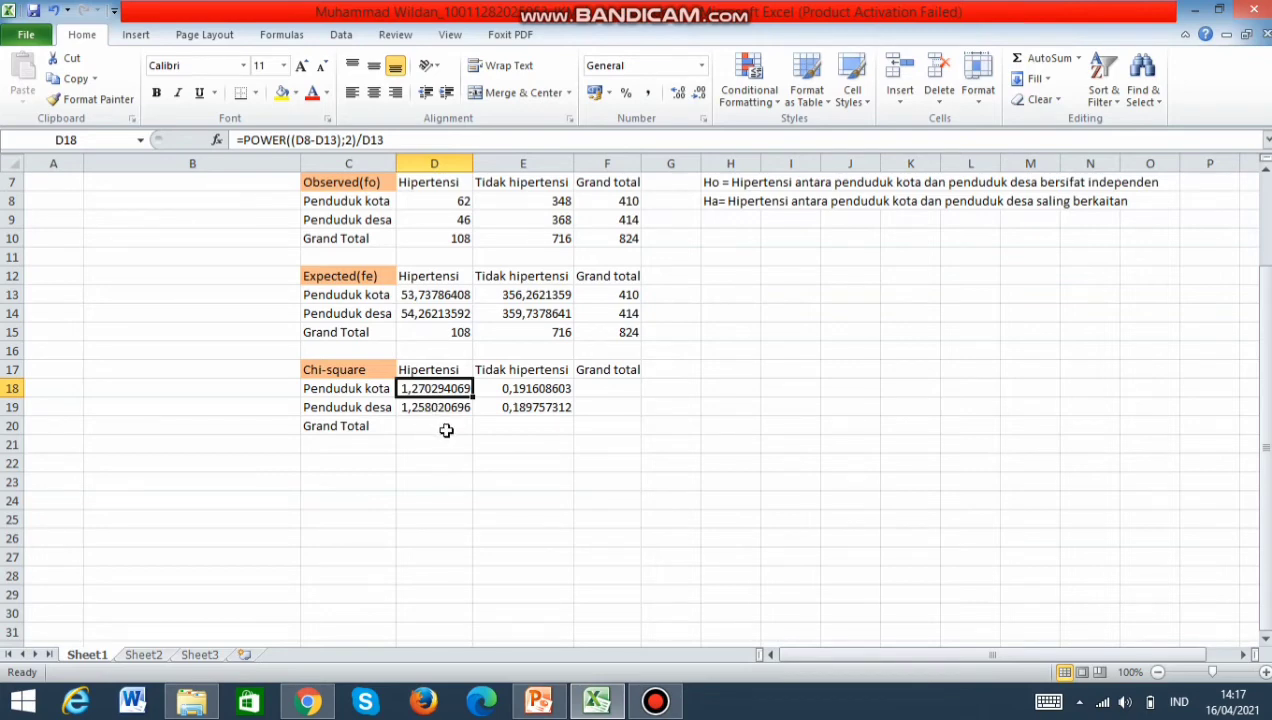
pyautogui.click(600, 394)
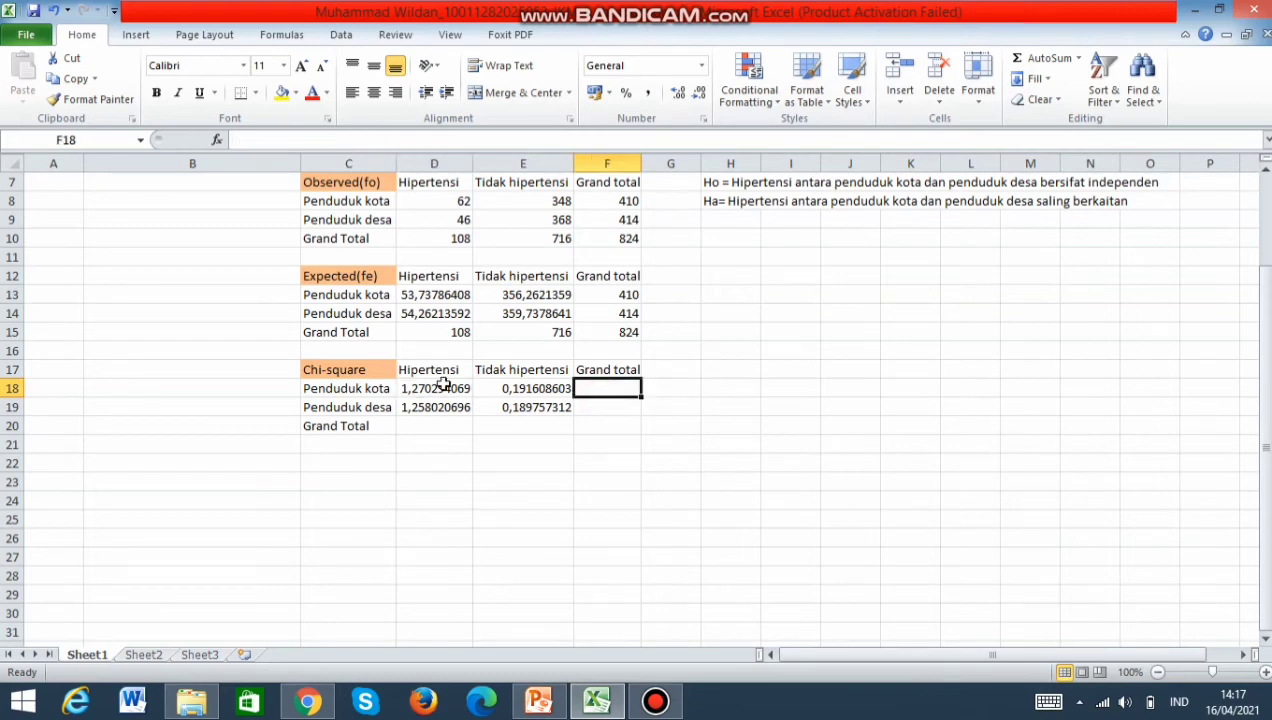
pyautogui.moveTo(443, 385); pyautogui.dragTo(605, 390)
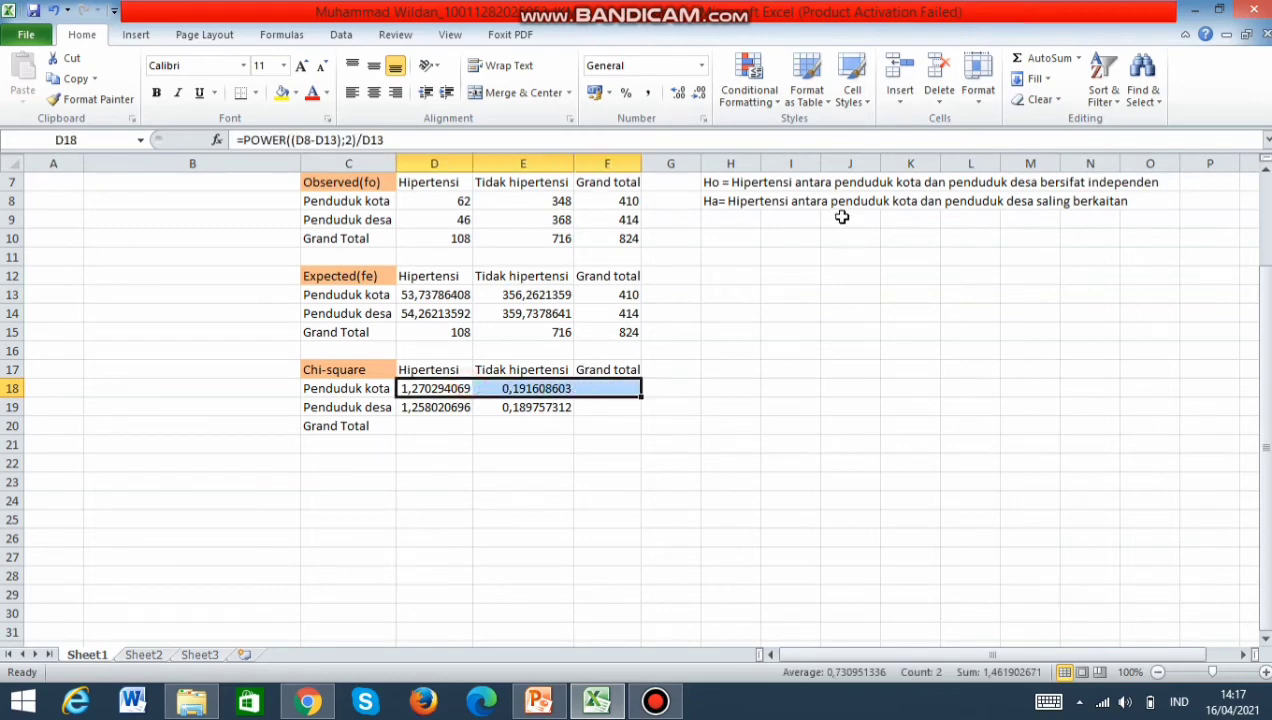
pyautogui.click(1050, 57)
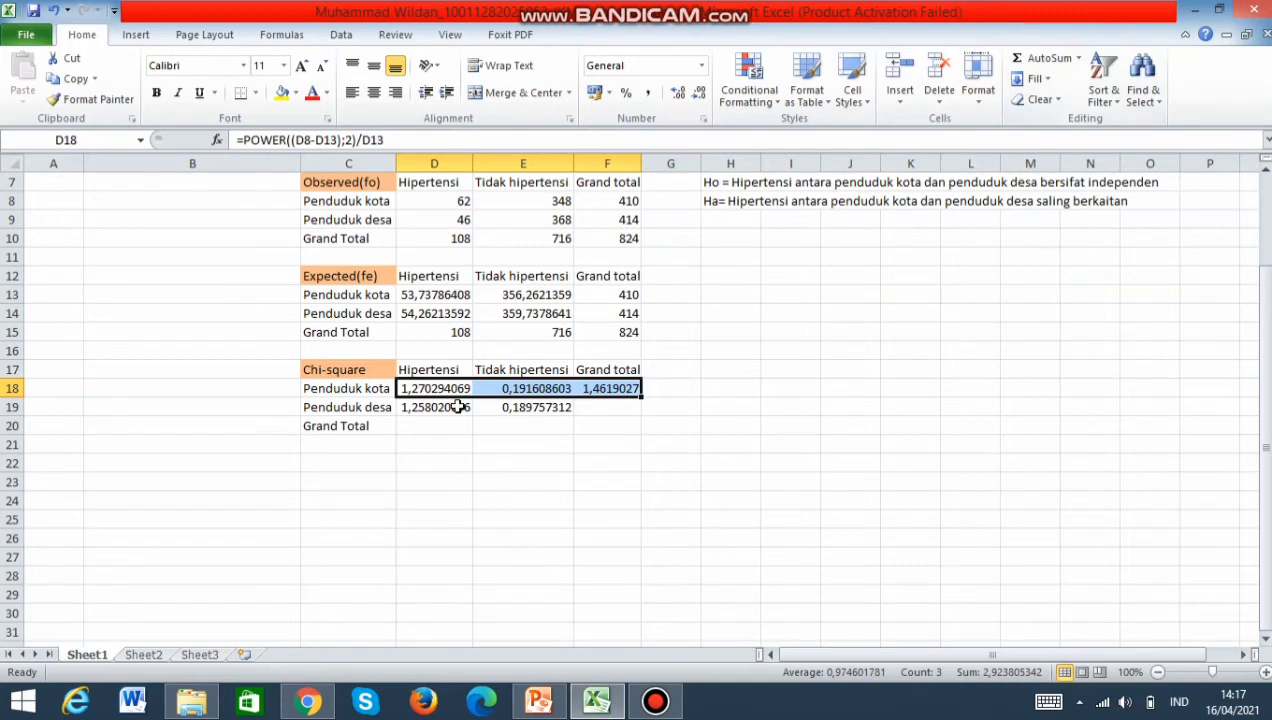
pyautogui.moveTo(457, 407); pyautogui.dragTo(612, 426)
pyautogui.click(1048, 57)
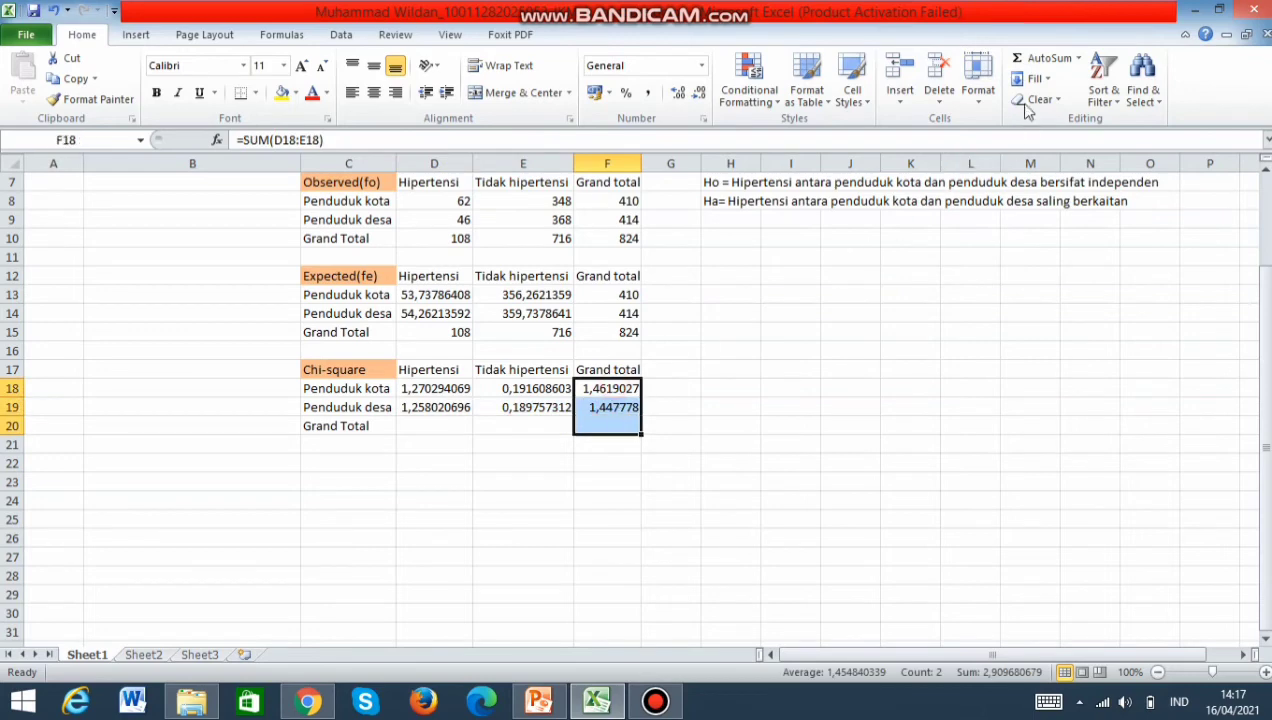
# Step: Total F18:F19 in the Grand Total cell F20 and highlight that cell with yellow fill
pyautogui.click(1034, 60)
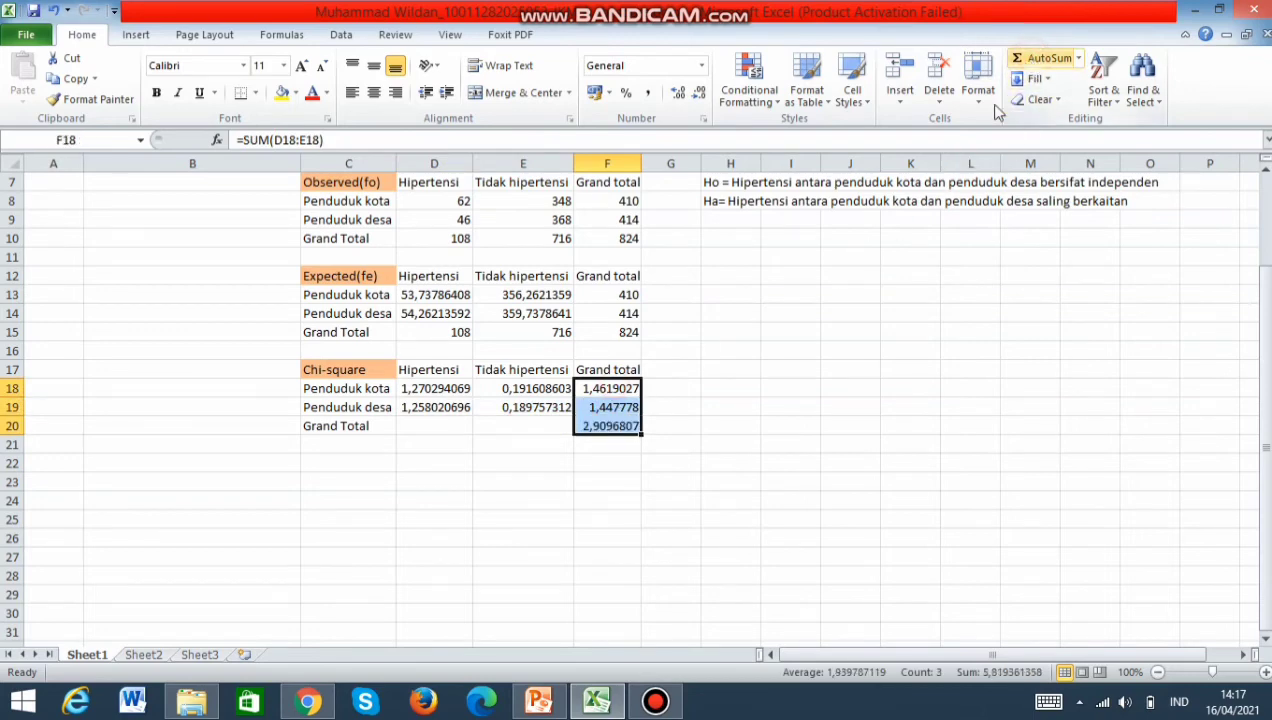
pyautogui.click(604, 428)
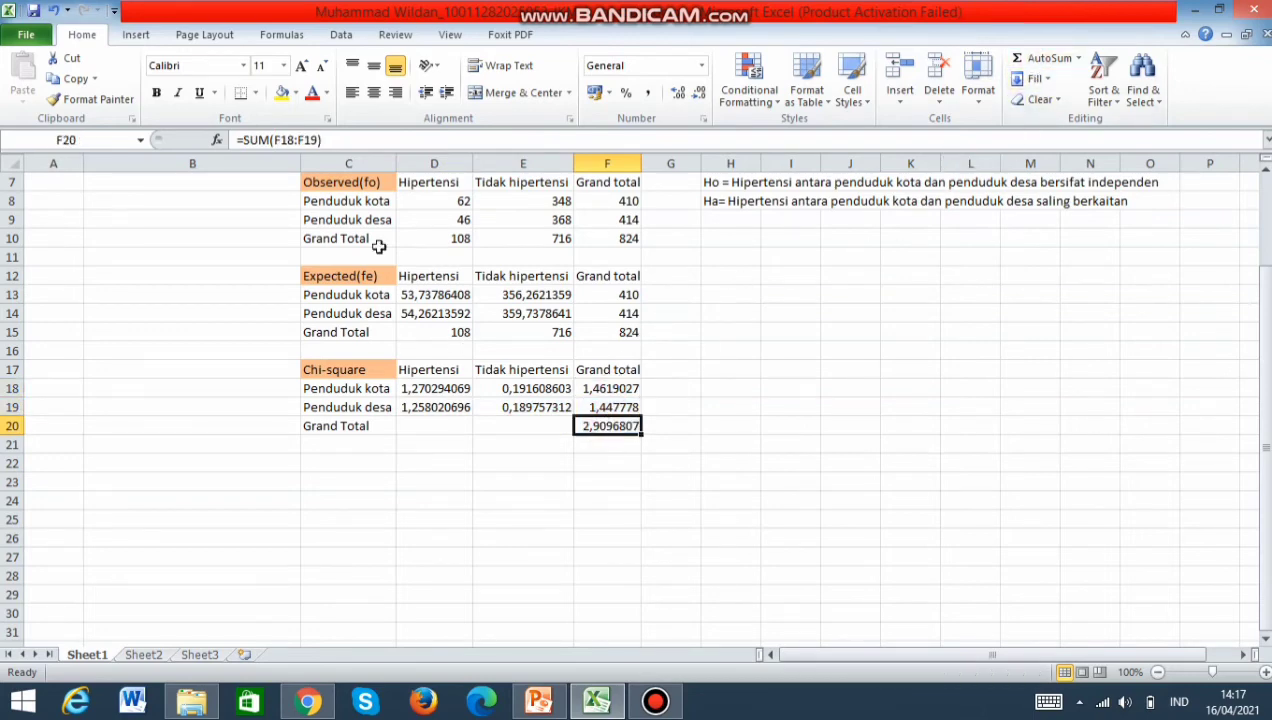
pyautogui.click(283, 93)
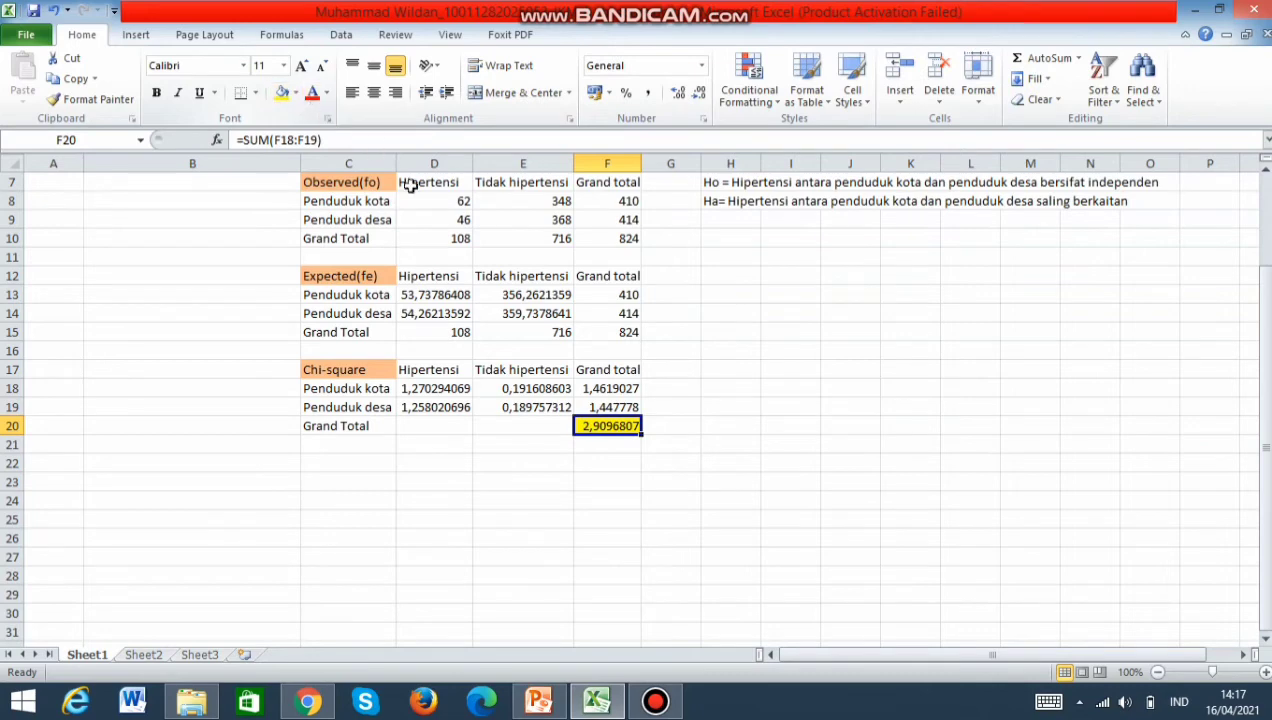
pyautogui.click(655, 700)
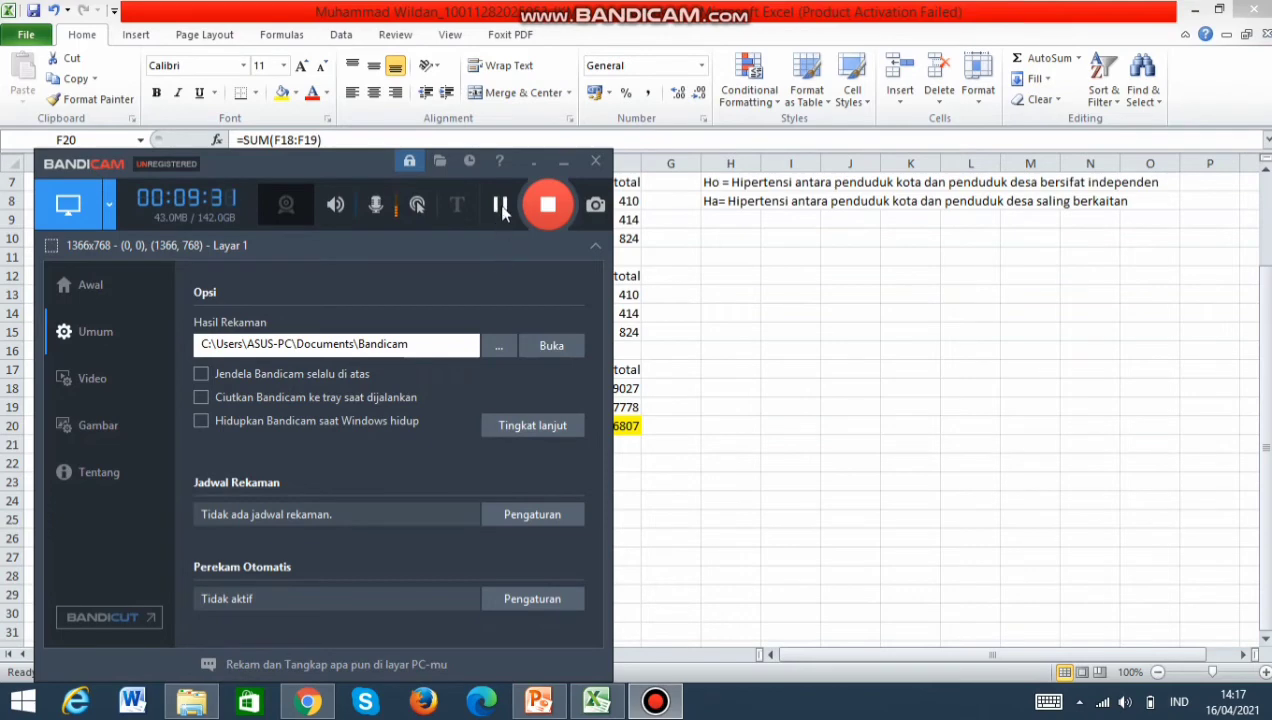
pyautogui.click(498, 204)
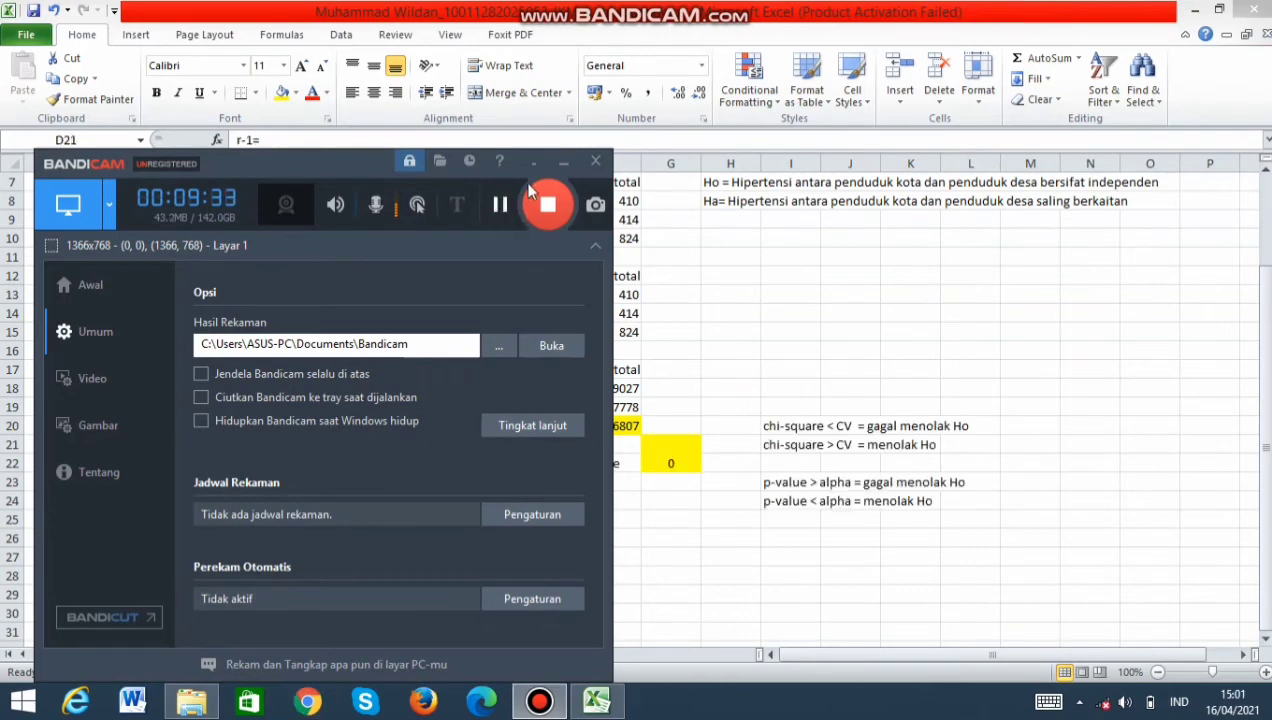
pyautogui.click(562, 162)
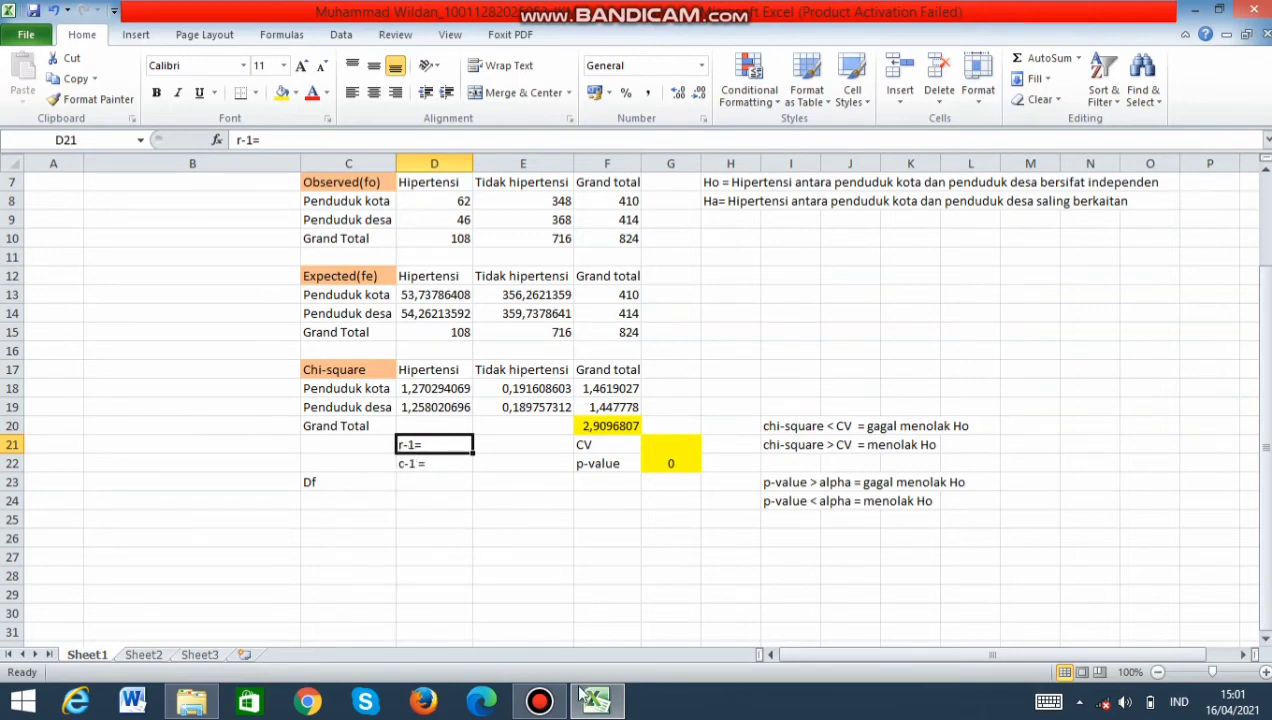
pyautogui.moveTo(540, 700)
pyautogui.click(537, 543)
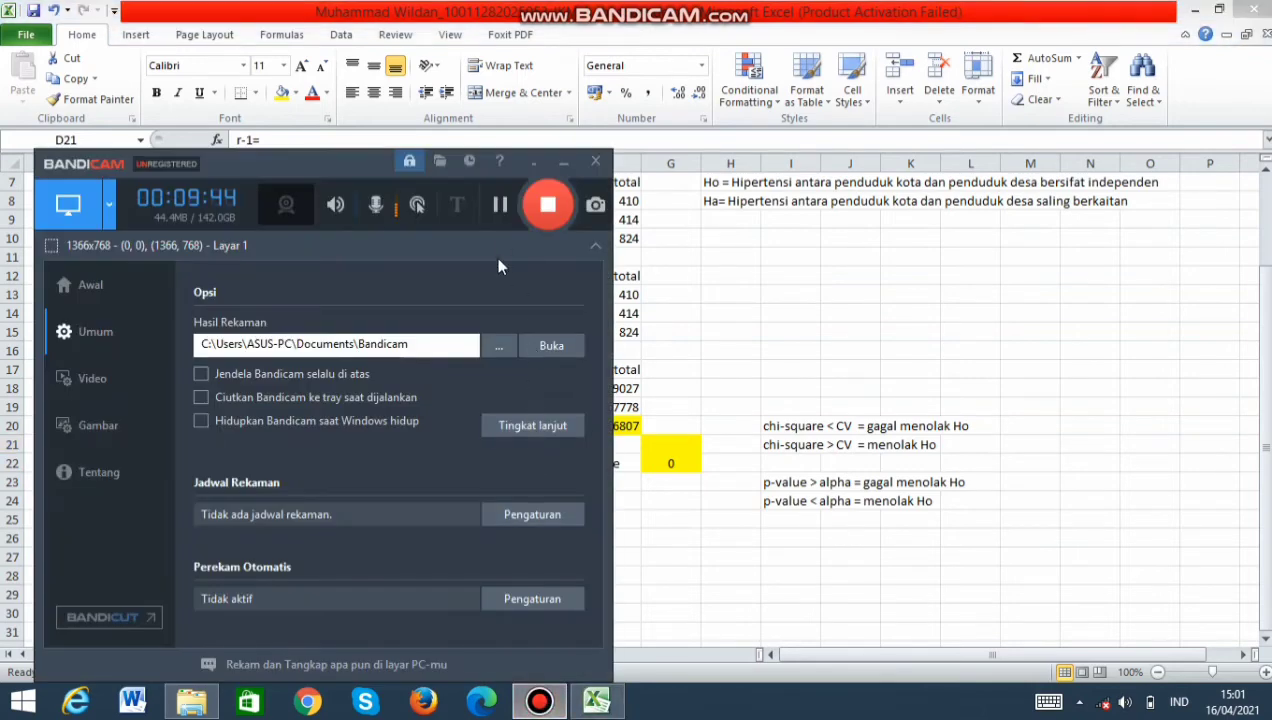
pyautogui.click(499, 206)
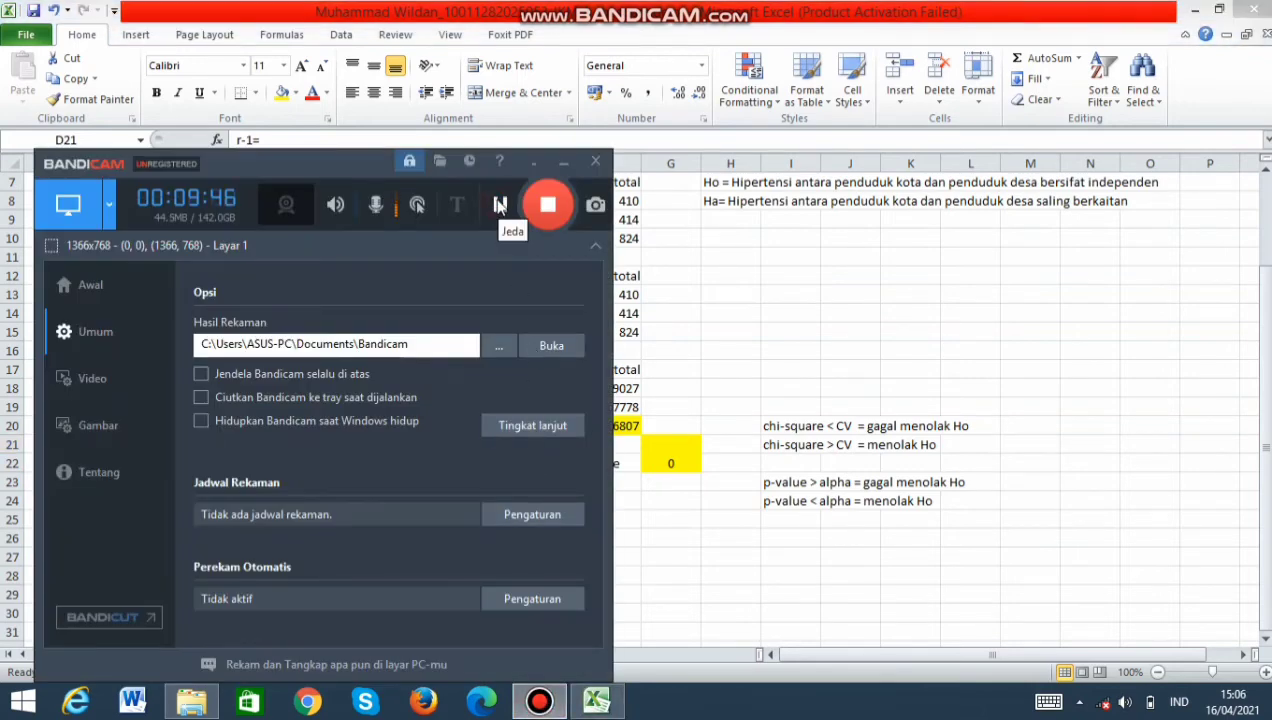
pyautogui.click(563, 162)
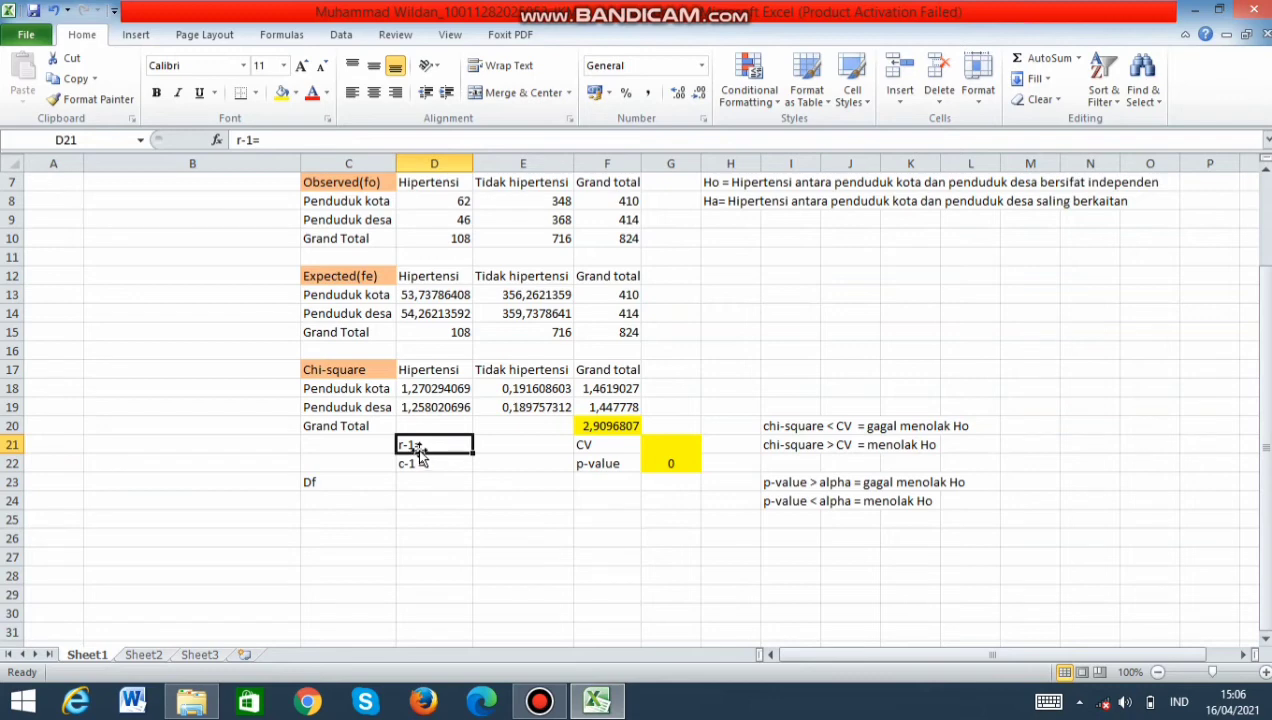
# Step: Complete the row degrees-of-freedom entry in D21 so that it reads r-1= 1
pyautogui.click(445, 464)
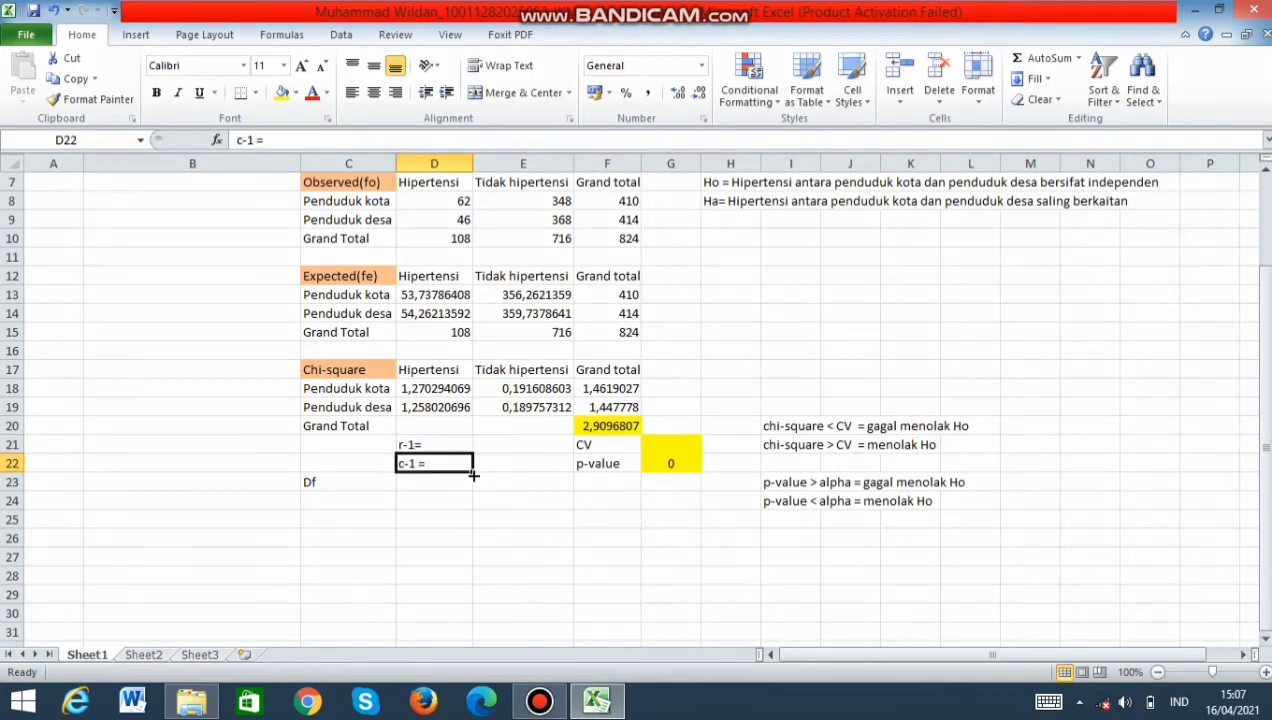
pyautogui.click(432, 441)
pyautogui.click(432, 463)
pyautogui.doubleClick(446, 444)
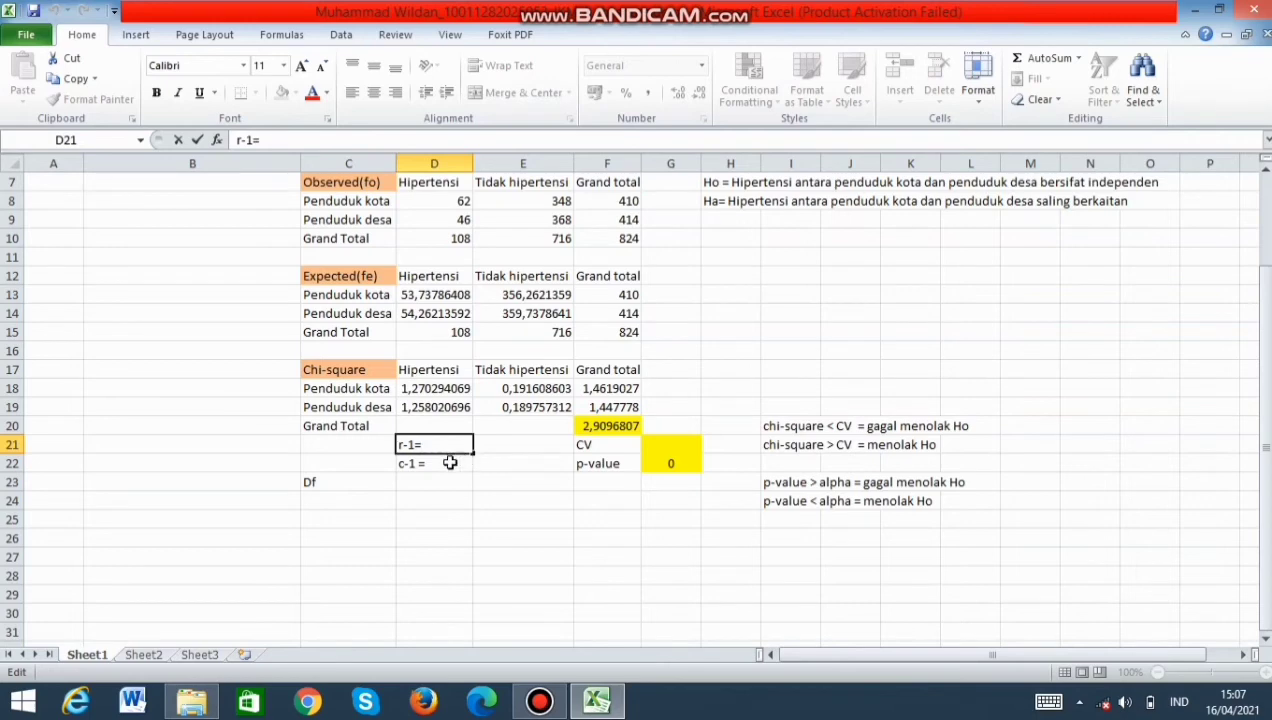
pyautogui.write('1')
pyautogui.press('Return')
# Step: Check the Chi-square table's two category columns and complete the entry in D22 as c-1 = 1
pyautogui.doubleClick(438, 462)
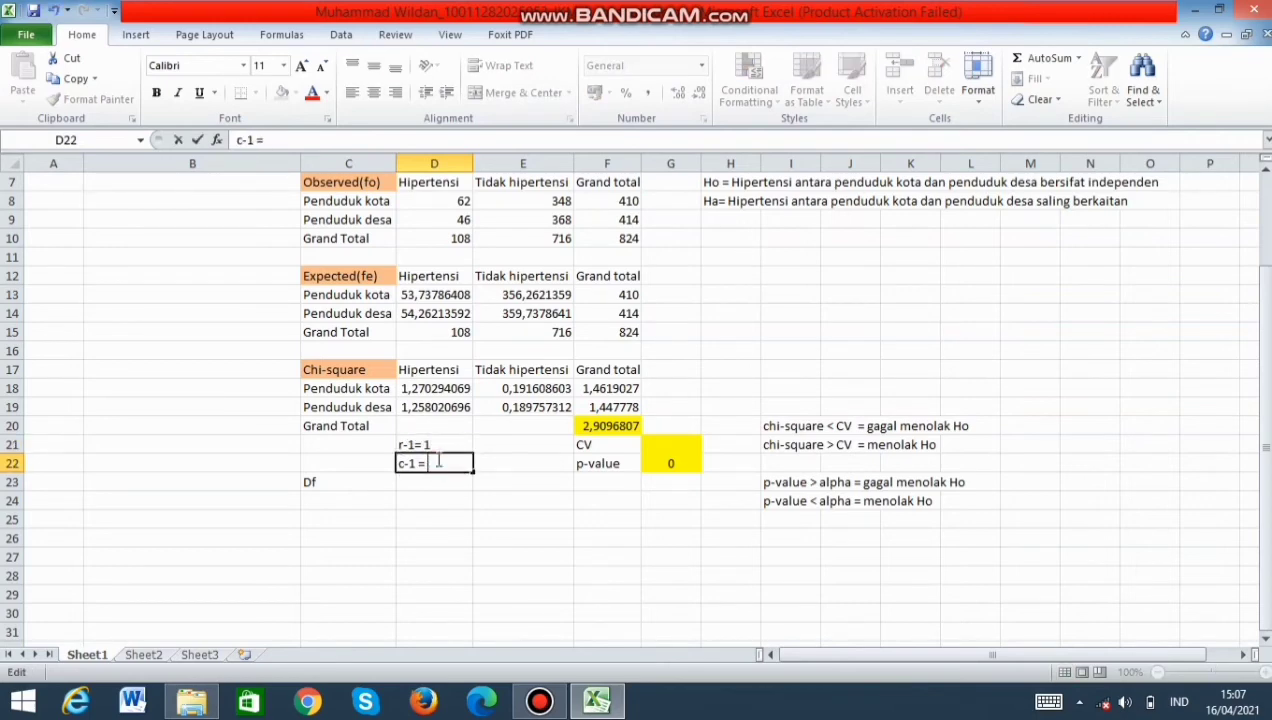
pyautogui.click(446, 370)
pyautogui.click(500, 370)
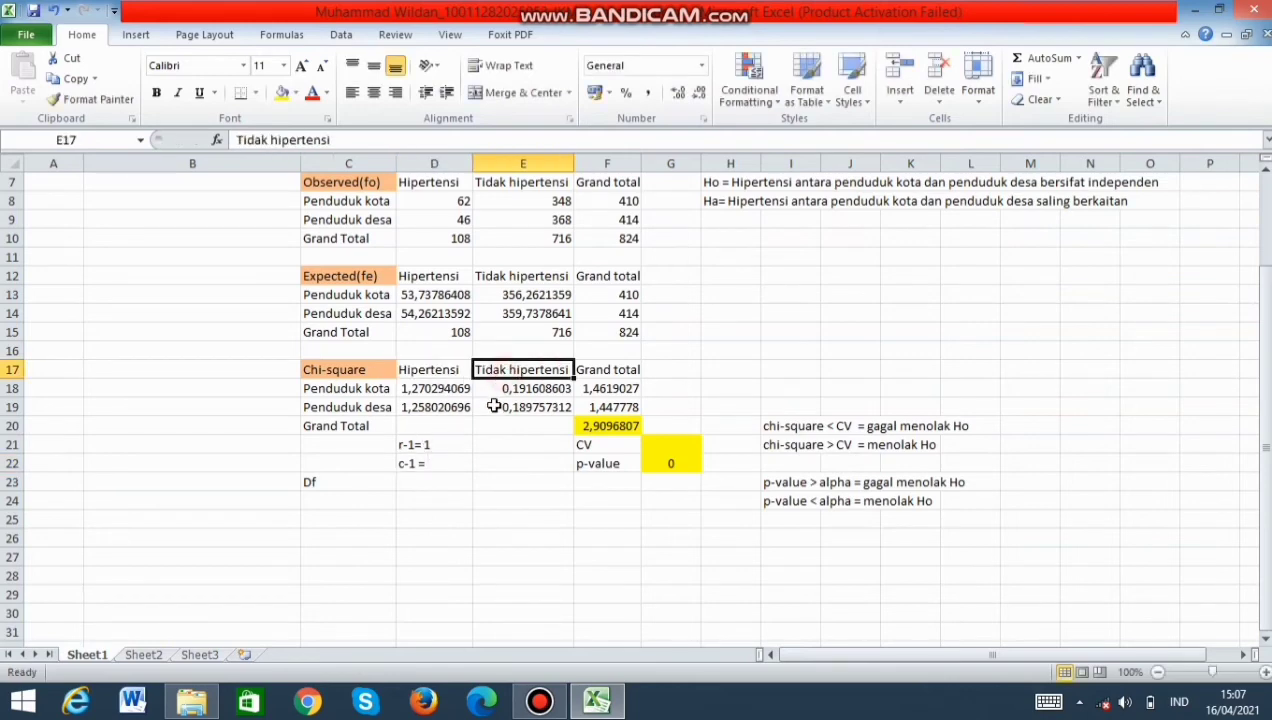
pyautogui.doubleClick(443, 463)
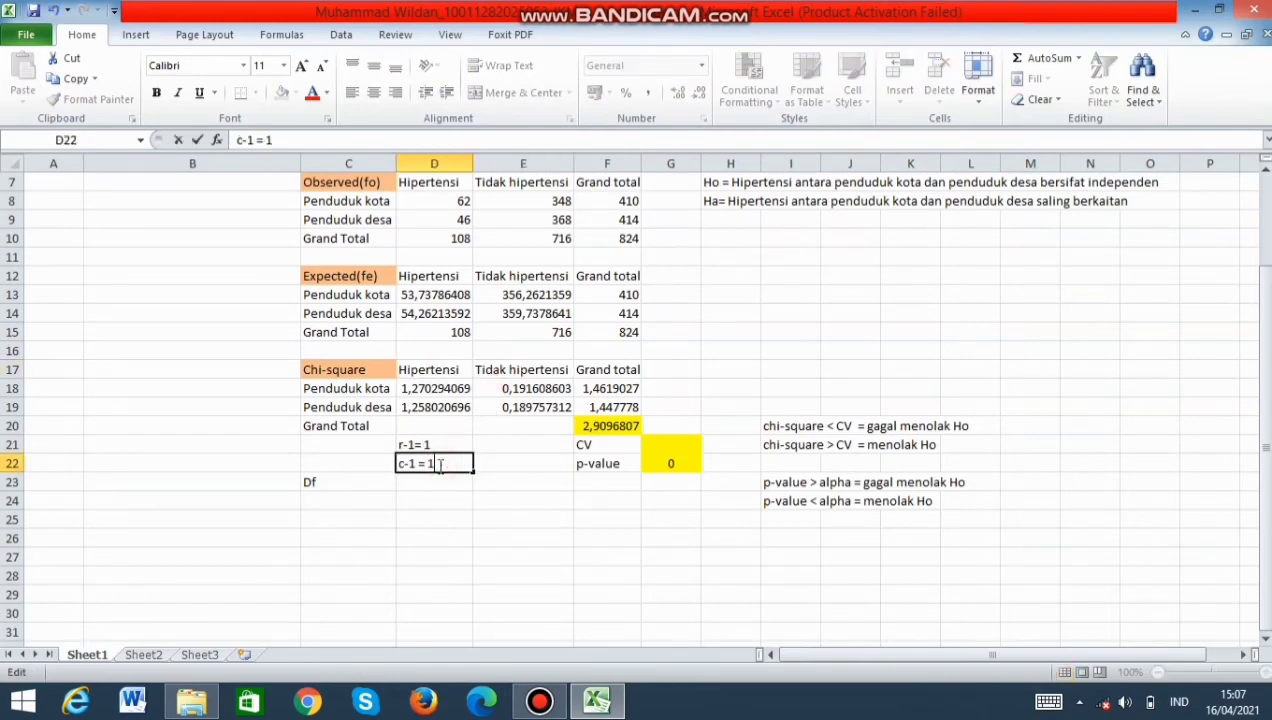
pyautogui.click(435, 481)
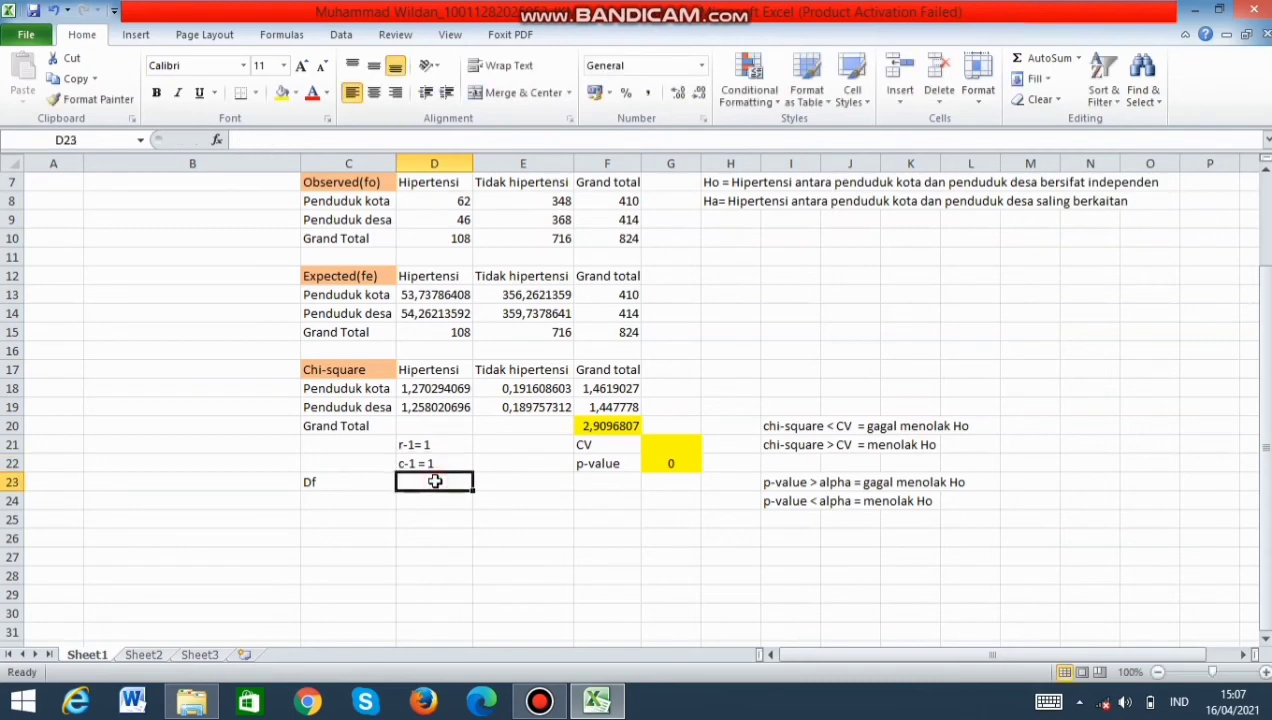
# Step: Enter 1 as the Df value in D23
pyautogui.scroll(-3, 435, 481)
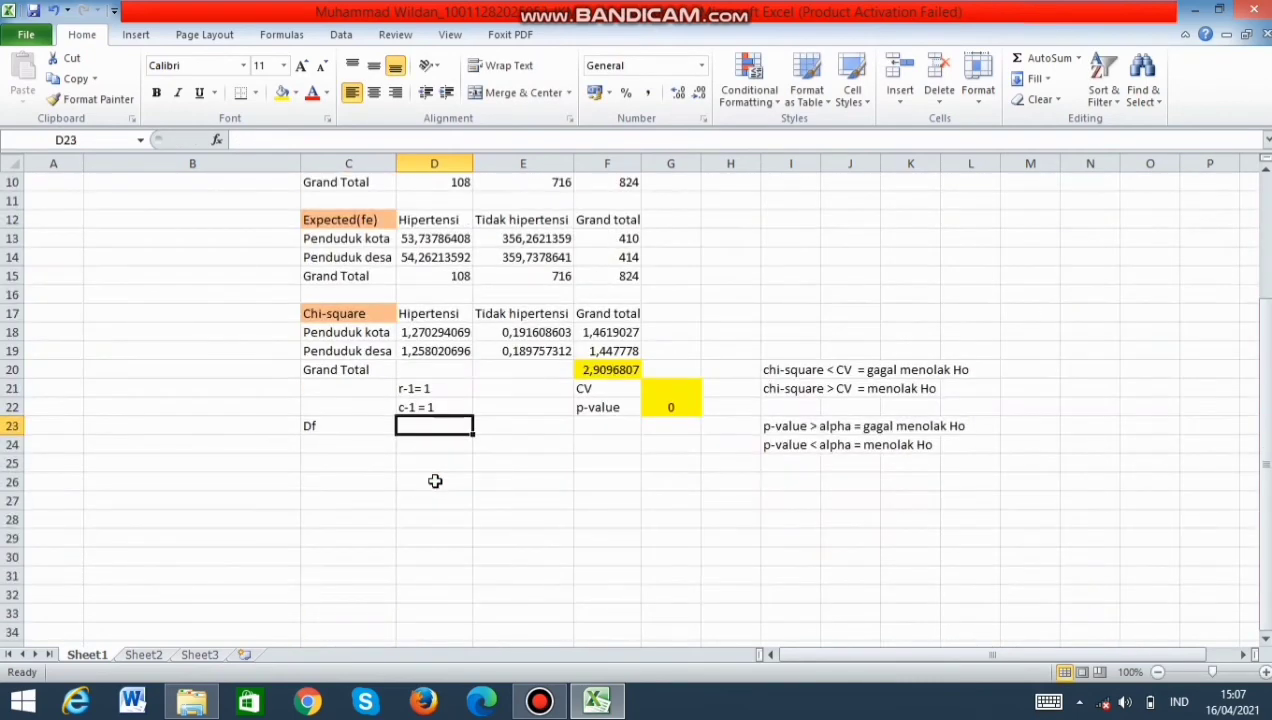
pyautogui.click(497, 425)
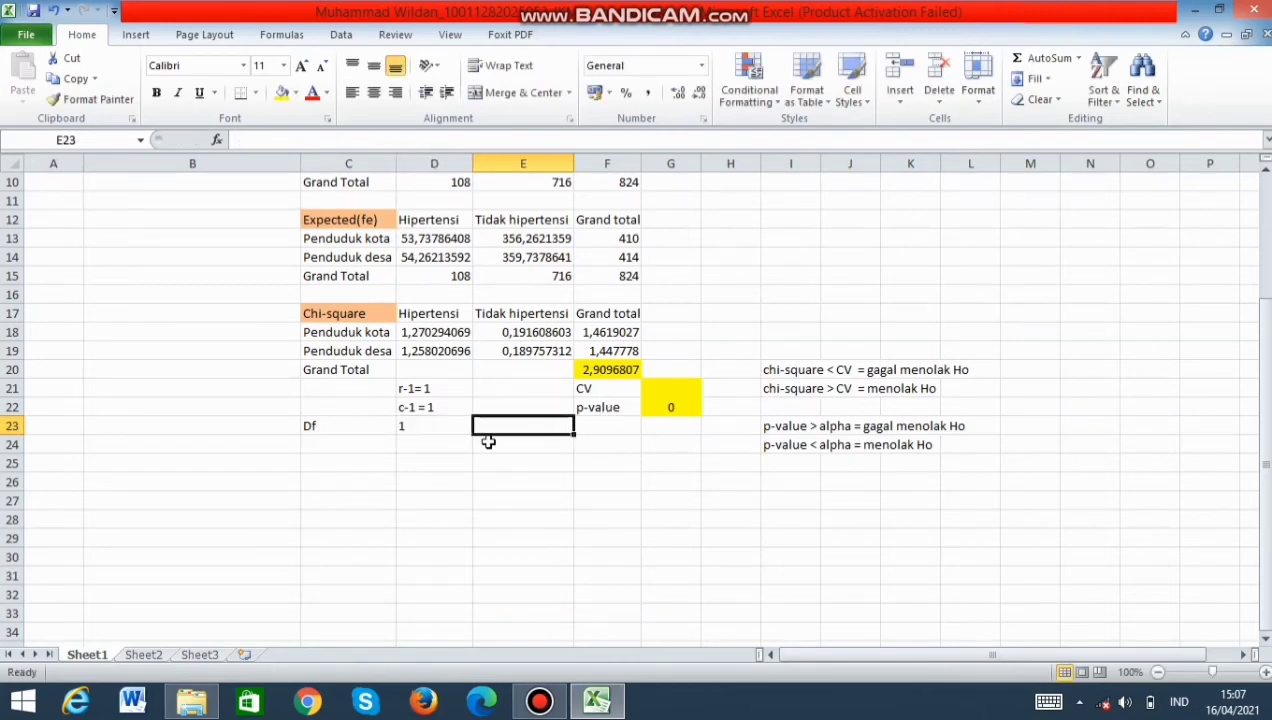
# Step: Compute the critical value in the CV cell G21 with =CHISQ.INV.RT(0,05;D23)
pyautogui.click(658, 390)
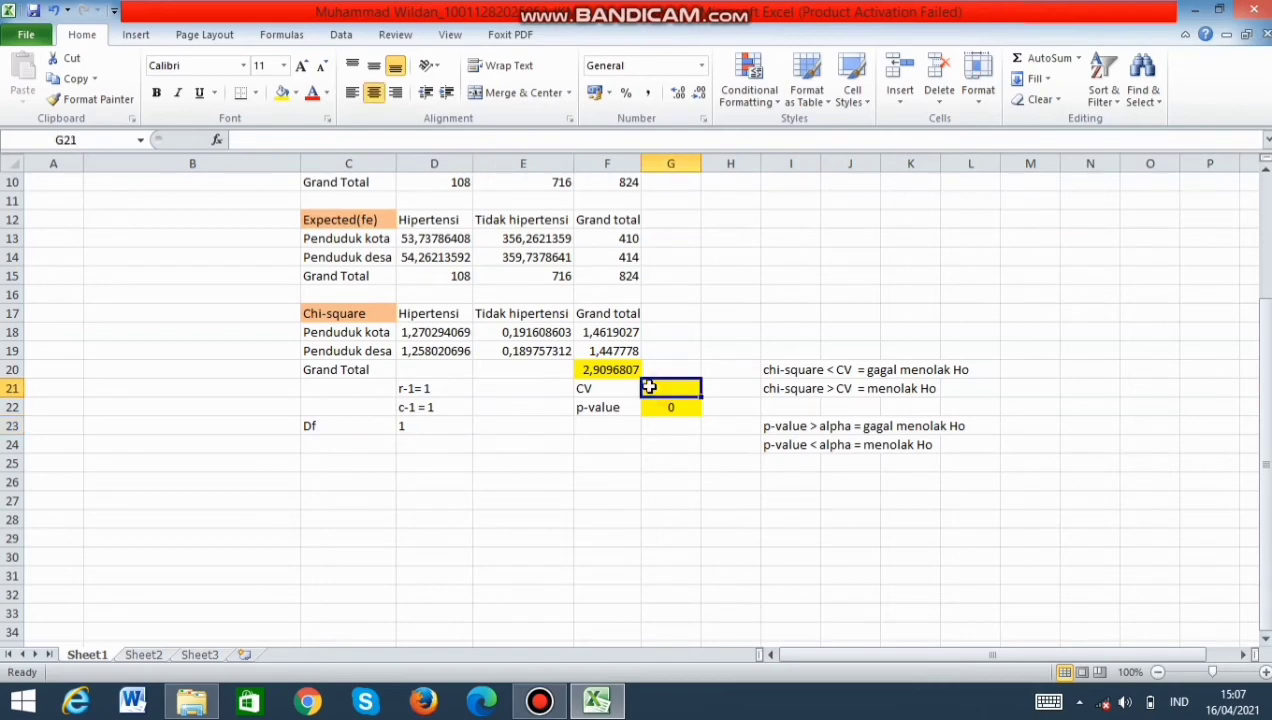
pyautogui.write('=chi')
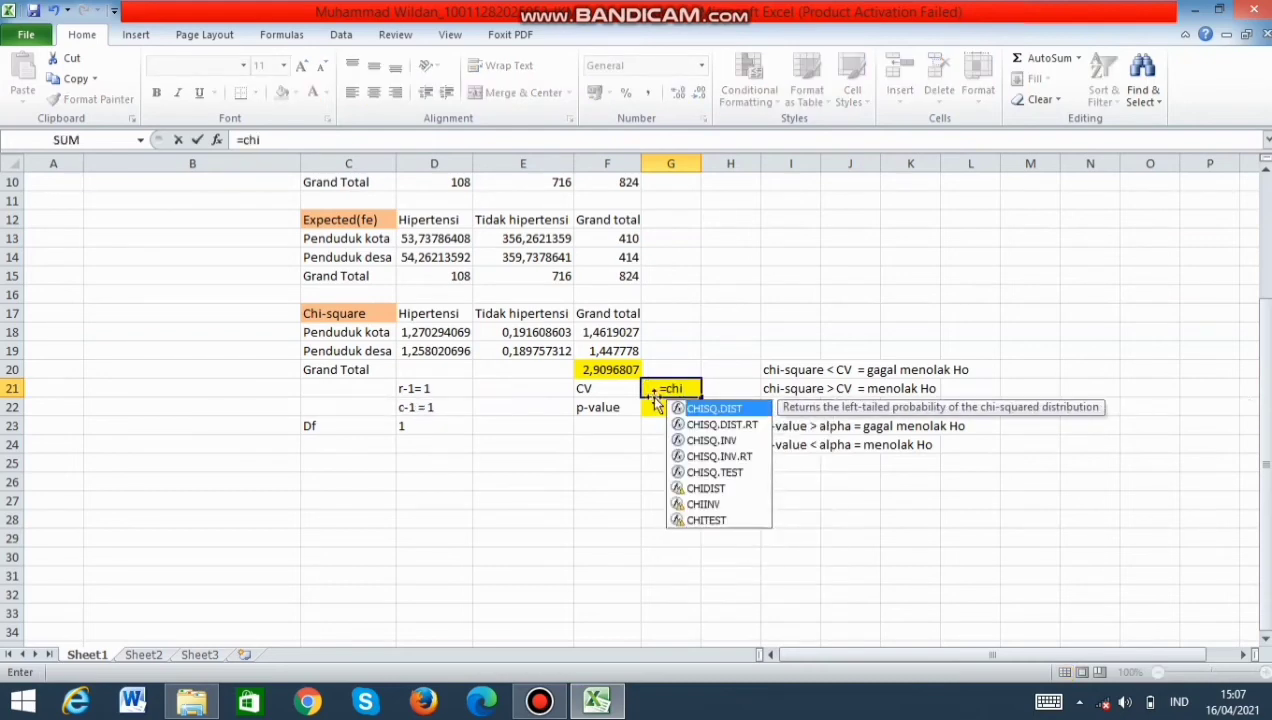
pyautogui.click(742, 460)
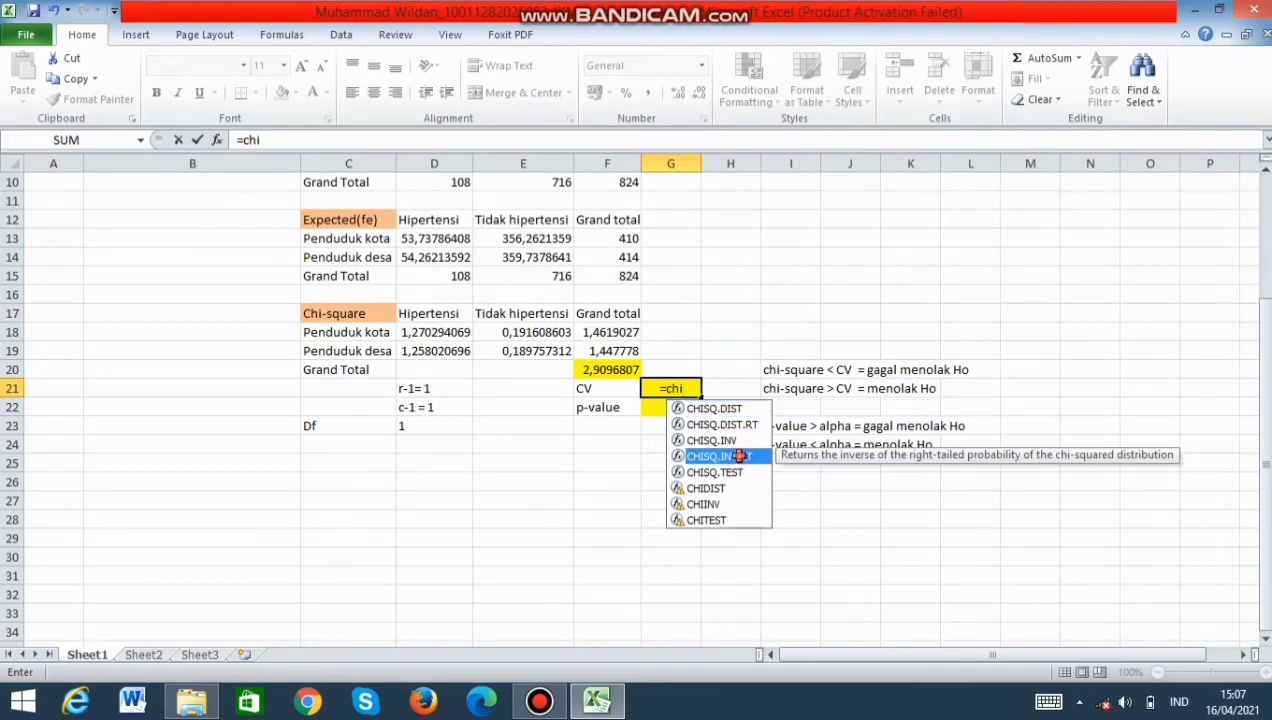
pyautogui.doubleClick(740, 460)
pyautogui.click(730, 461)
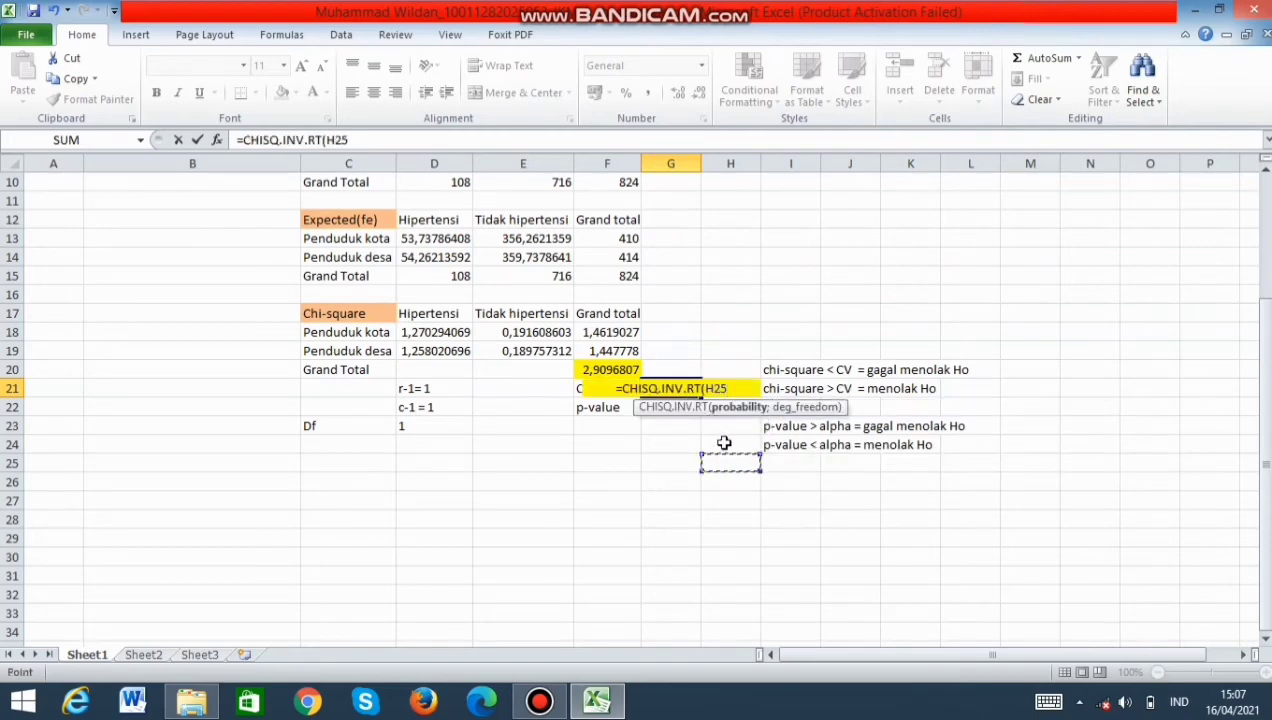
pyautogui.press('BackSpace')
pyautogui.press('BackSpace')
pyautogui.press('BackSpace')
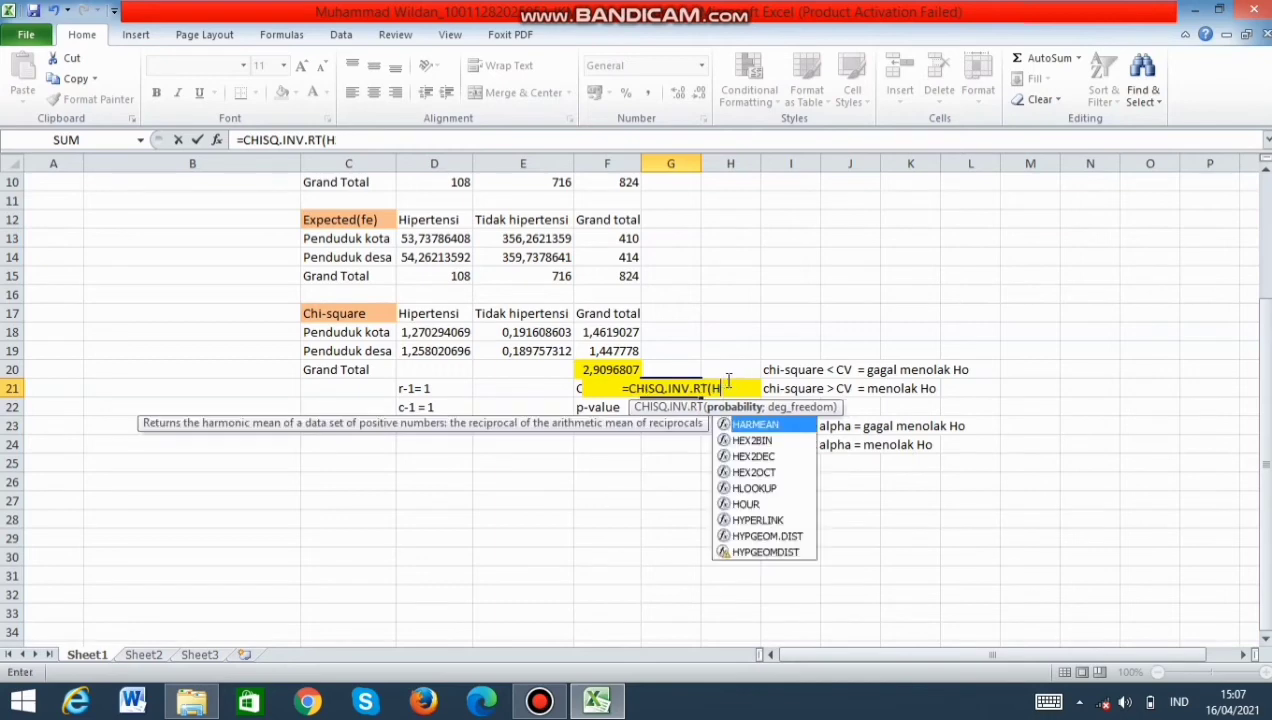
pyautogui.write('0,0')
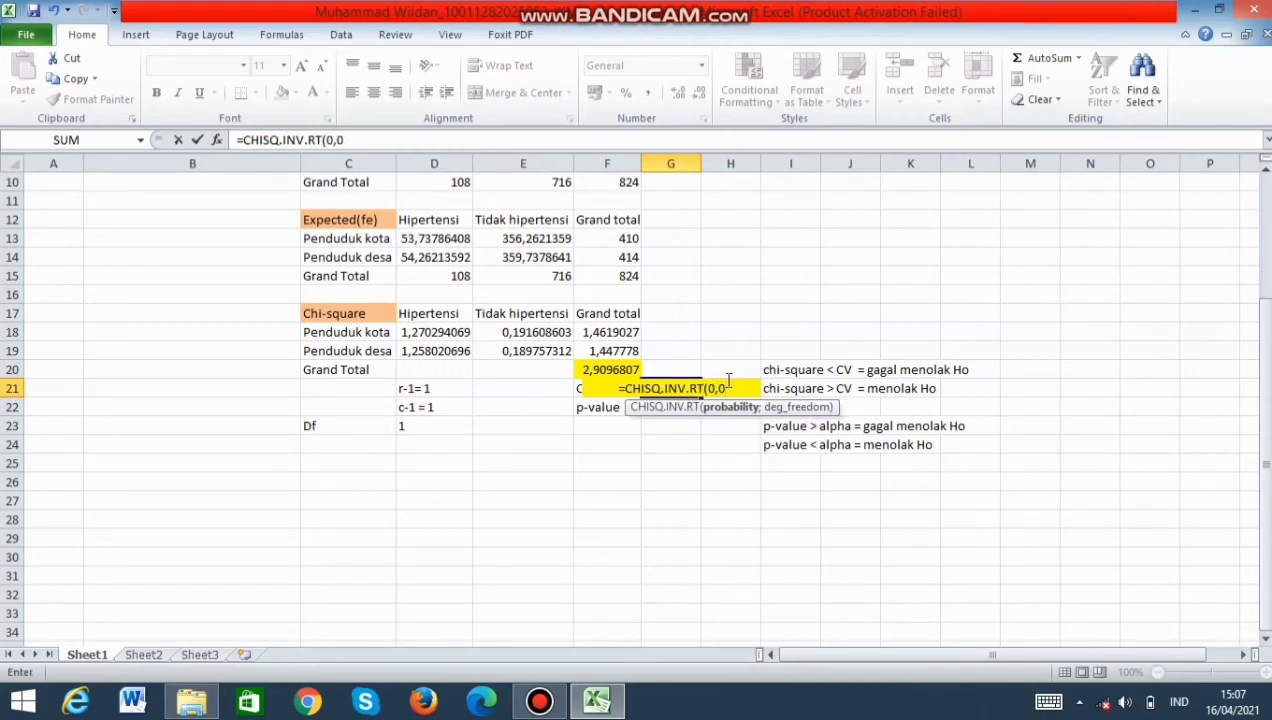
pyautogui.write('5;')
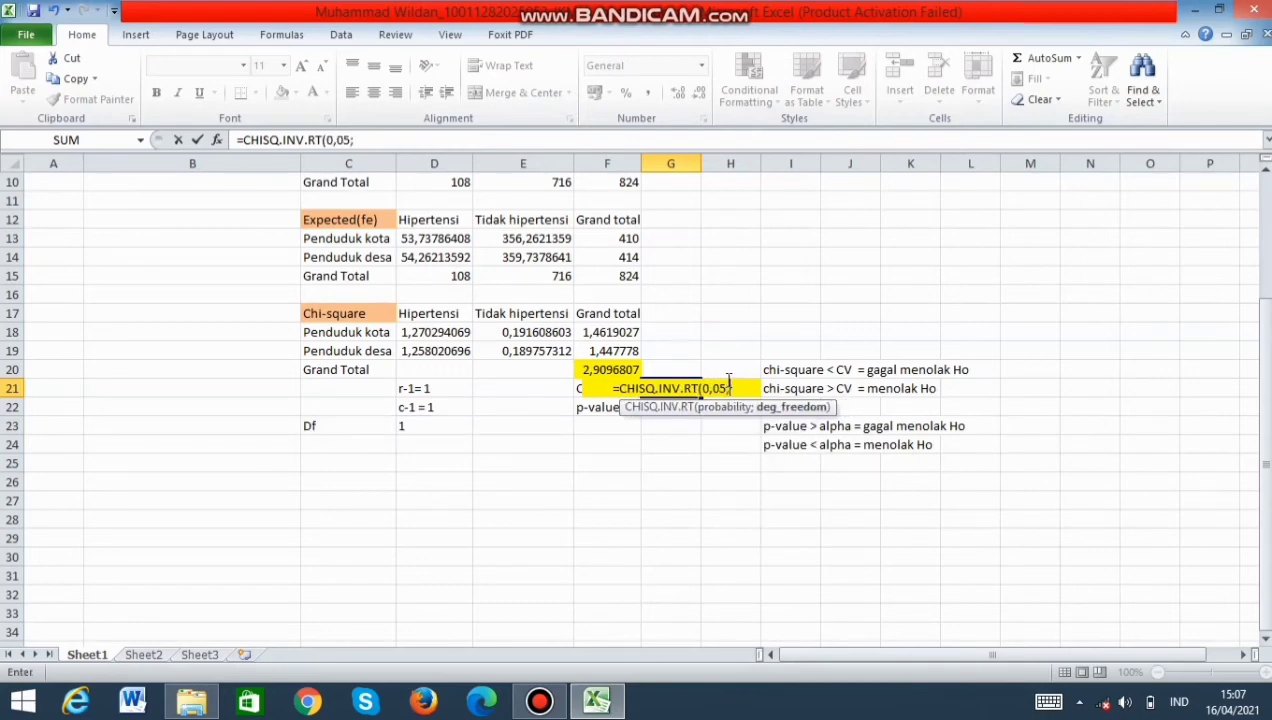
pyautogui.click(452, 424)
pyautogui.write(')')
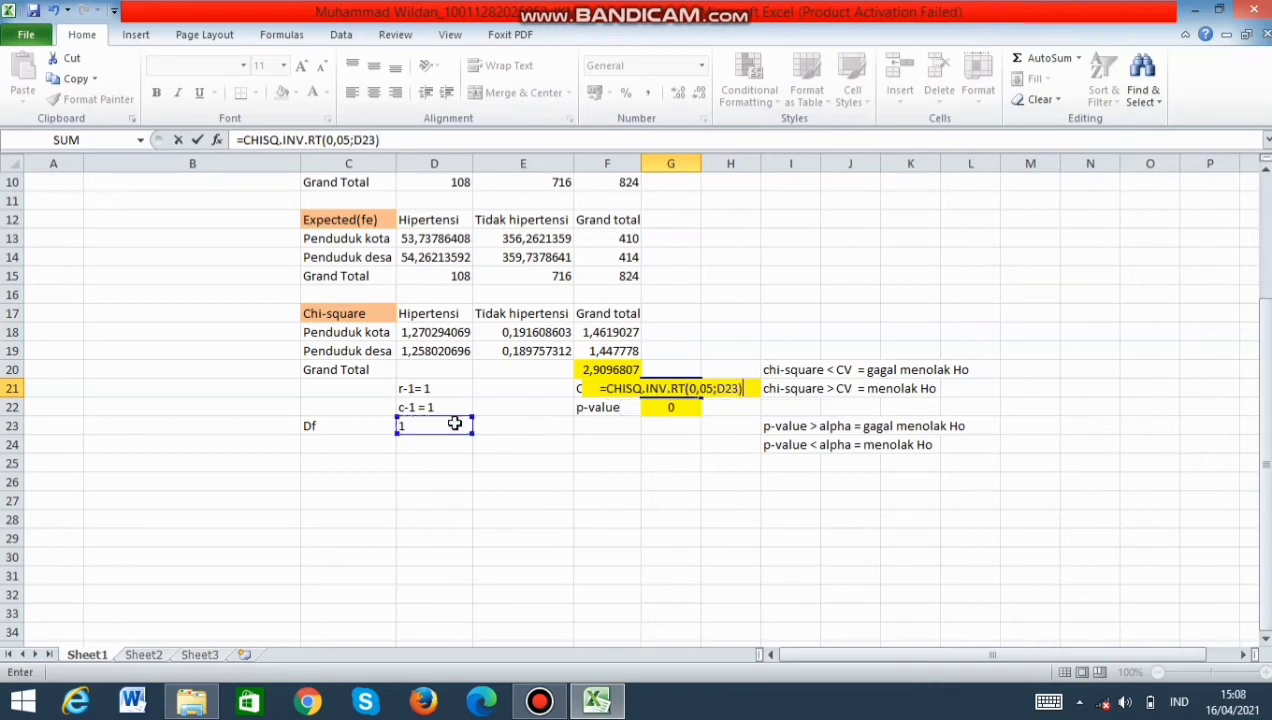
pyautogui.press('Return')
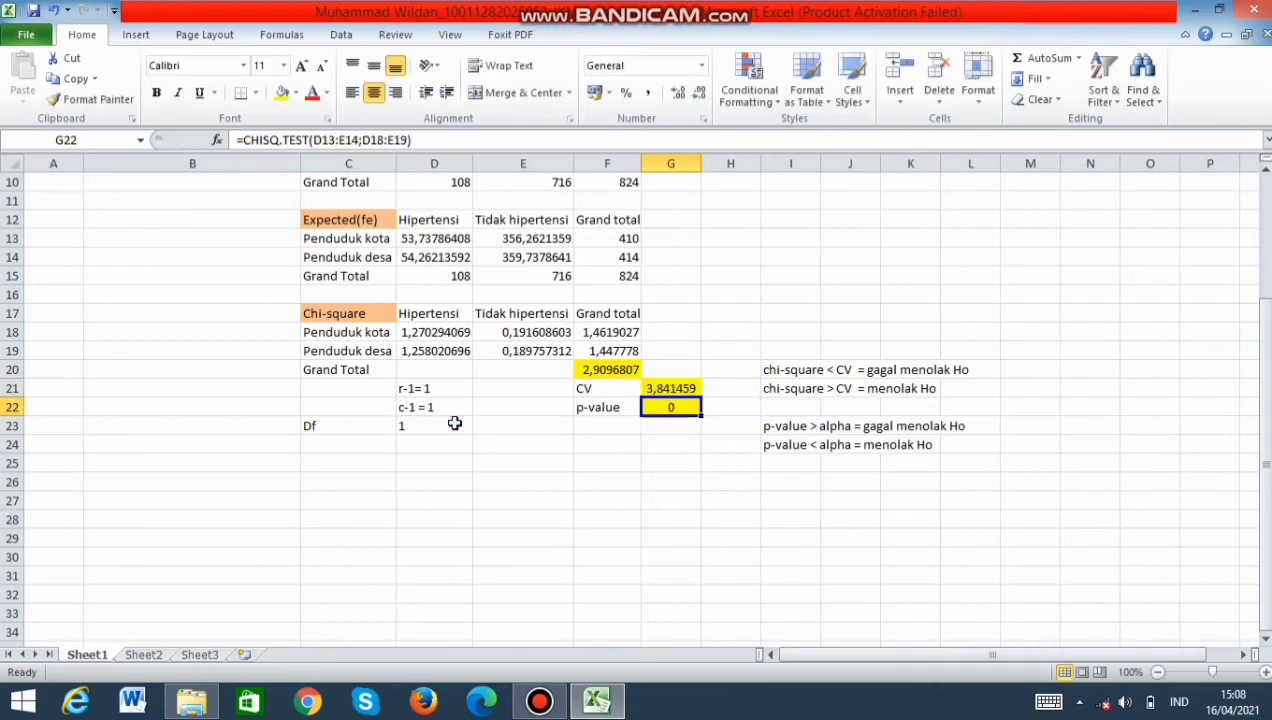
# Step: Remove both existing ranges from the CHISQ.TEST formula in the p-value cell G22
pyautogui.doubleClick(676, 407)
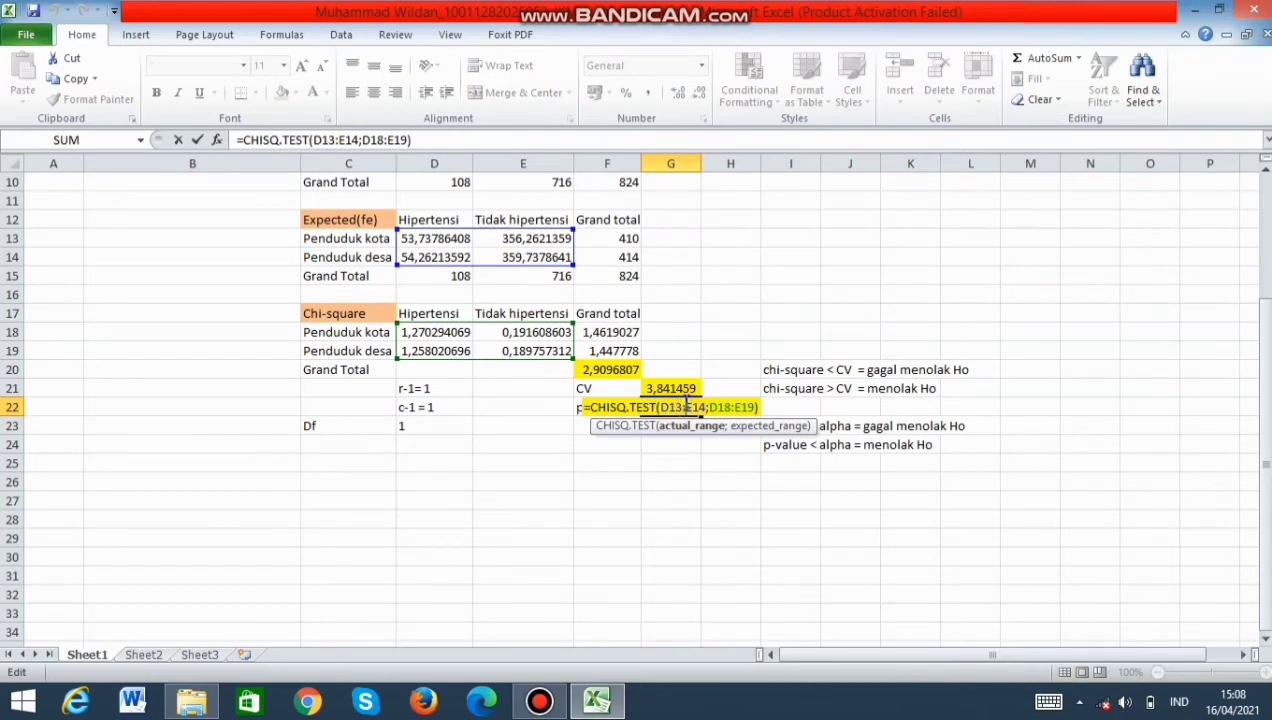
pyautogui.press('Right')
pyautogui.press('Right')
pyautogui.press('Right')
pyautogui.press('Right')
pyautogui.press('Right')
pyautogui.press('Right')
pyautogui.press('Right')
pyautogui.press('Right')
pyautogui.press('Right')
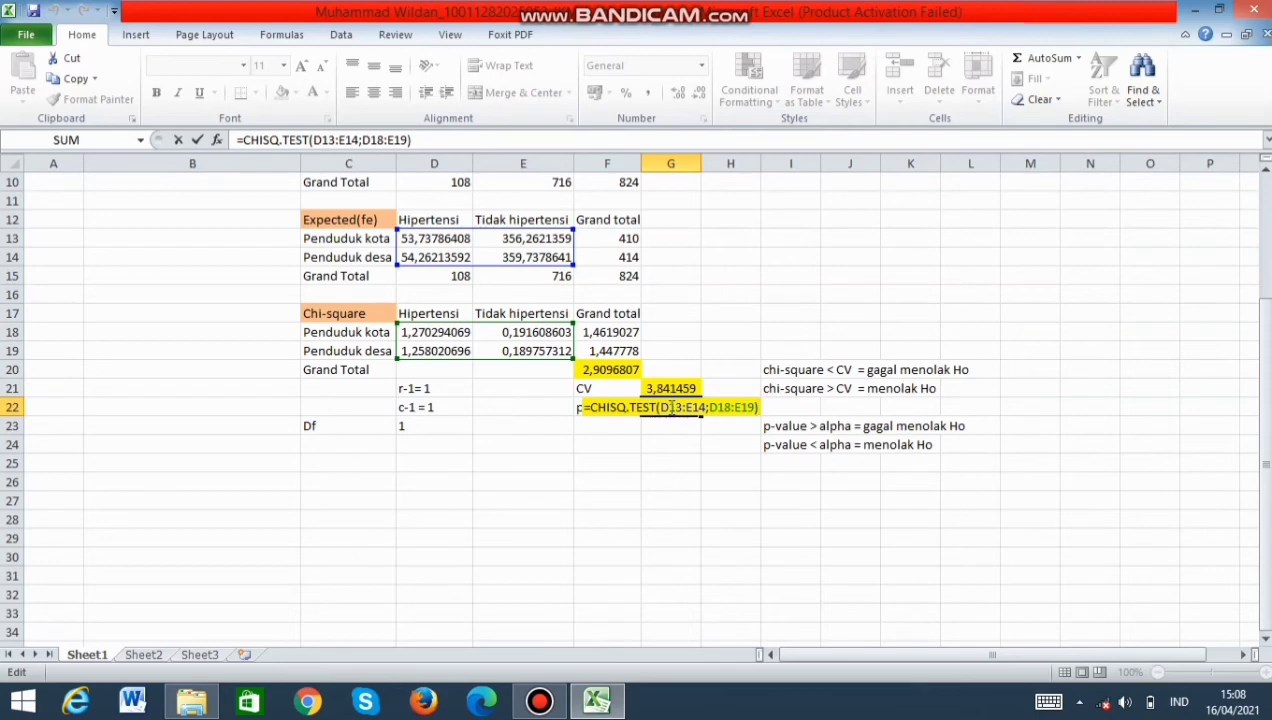
pyautogui.press('BackSpace')
pyautogui.press('BackSpace')
pyautogui.press('BackSpace')
pyautogui.press('BackSpace')
pyautogui.press('BackSpace')
pyautogui.press('BackSpace')
pyautogui.press('BackSpace')
pyautogui.press('BackSpace')
pyautogui.press('BackSpace')
pyautogui.press('BackSpace')
pyautogui.press('BackSpace')
pyautogui.press('BackSpace')
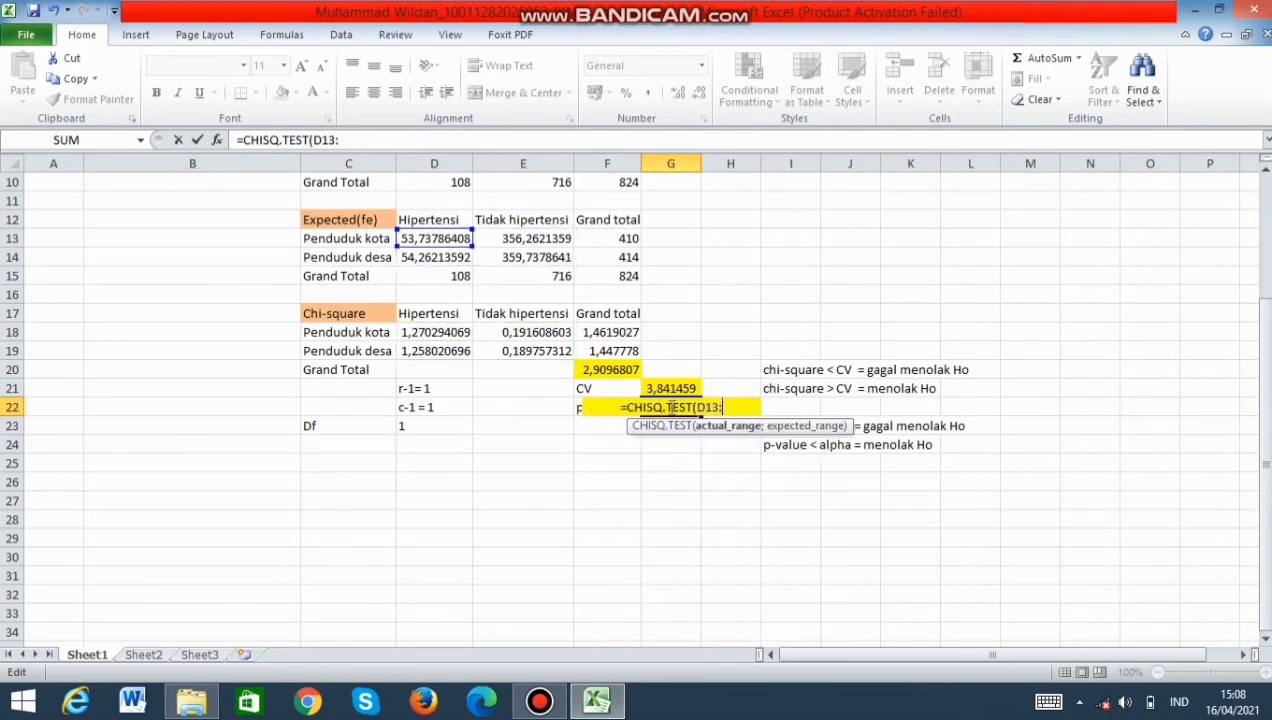
pyautogui.press('BackSpace')
pyautogui.press('BackSpace')
pyautogui.press('BackSpace')
pyautogui.press('BackSpace')
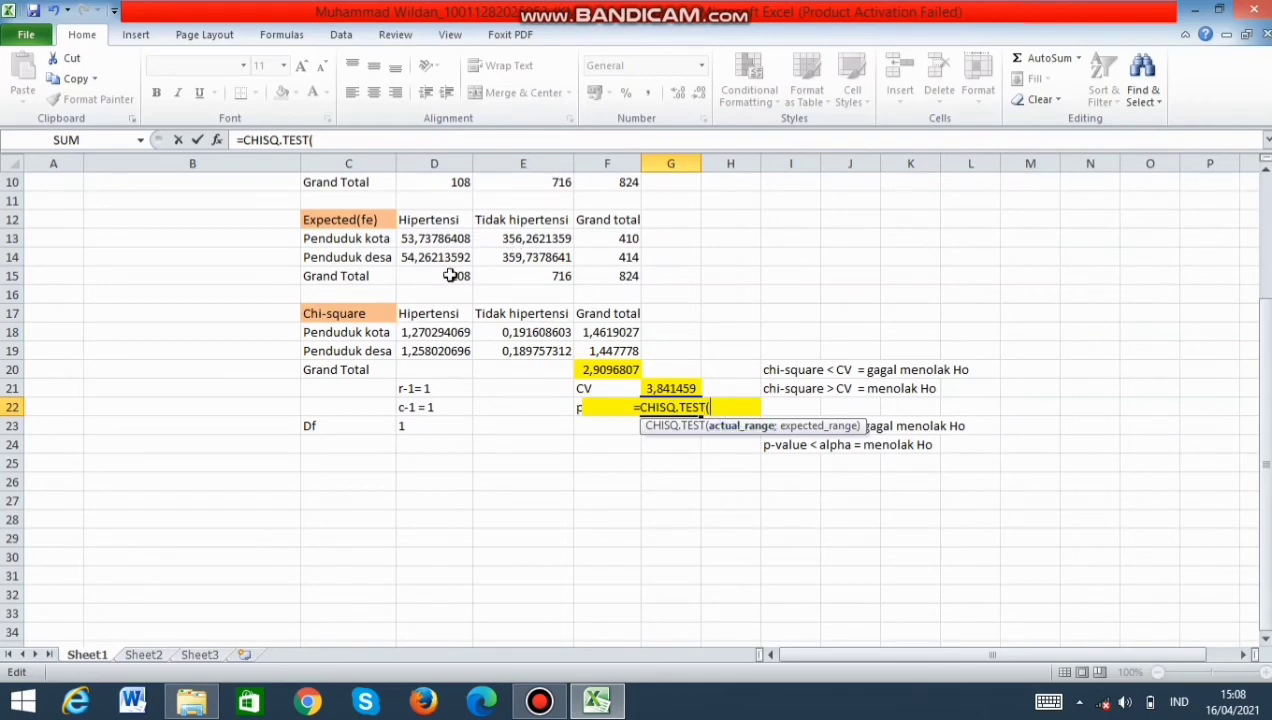
# Step: Try to compute the p-value in G22 with D8:E10 as the actual range and D13:E14 as the expected range
pyautogui.scroll(1, 455, 273)
pyautogui.click(437, 200)
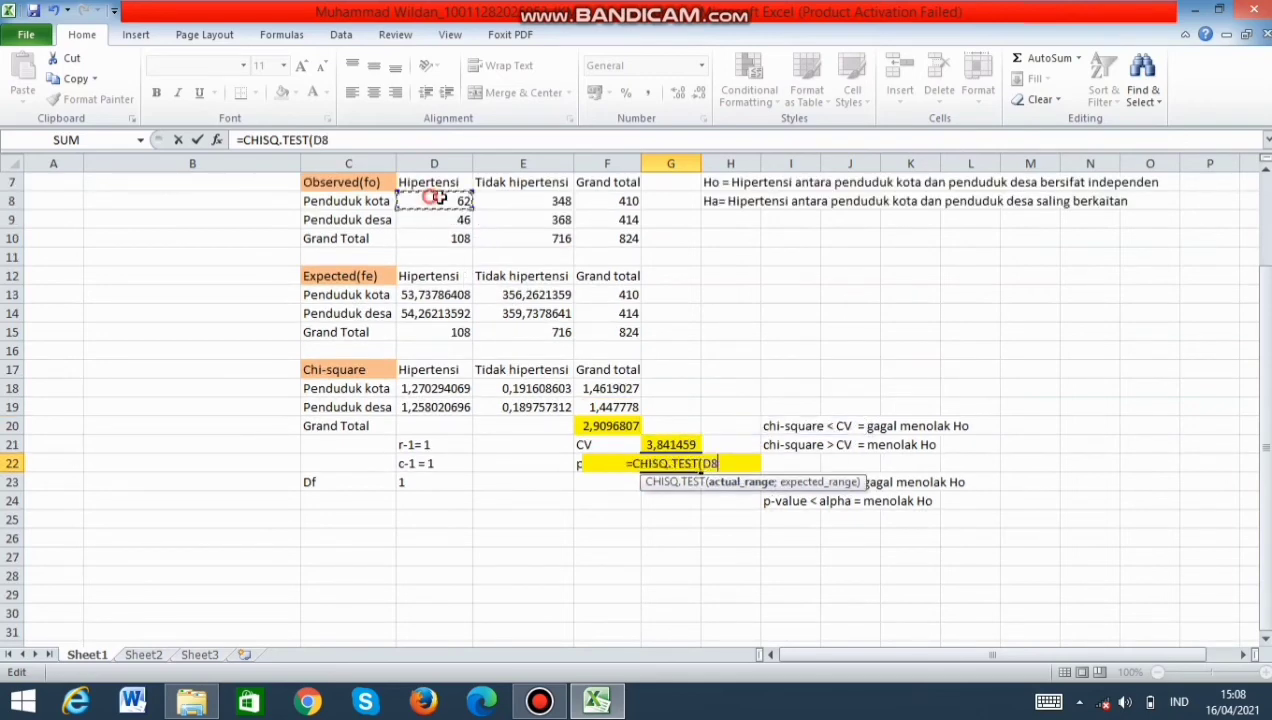
pyautogui.moveTo(437, 200); pyautogui.dragTo(520, 232)
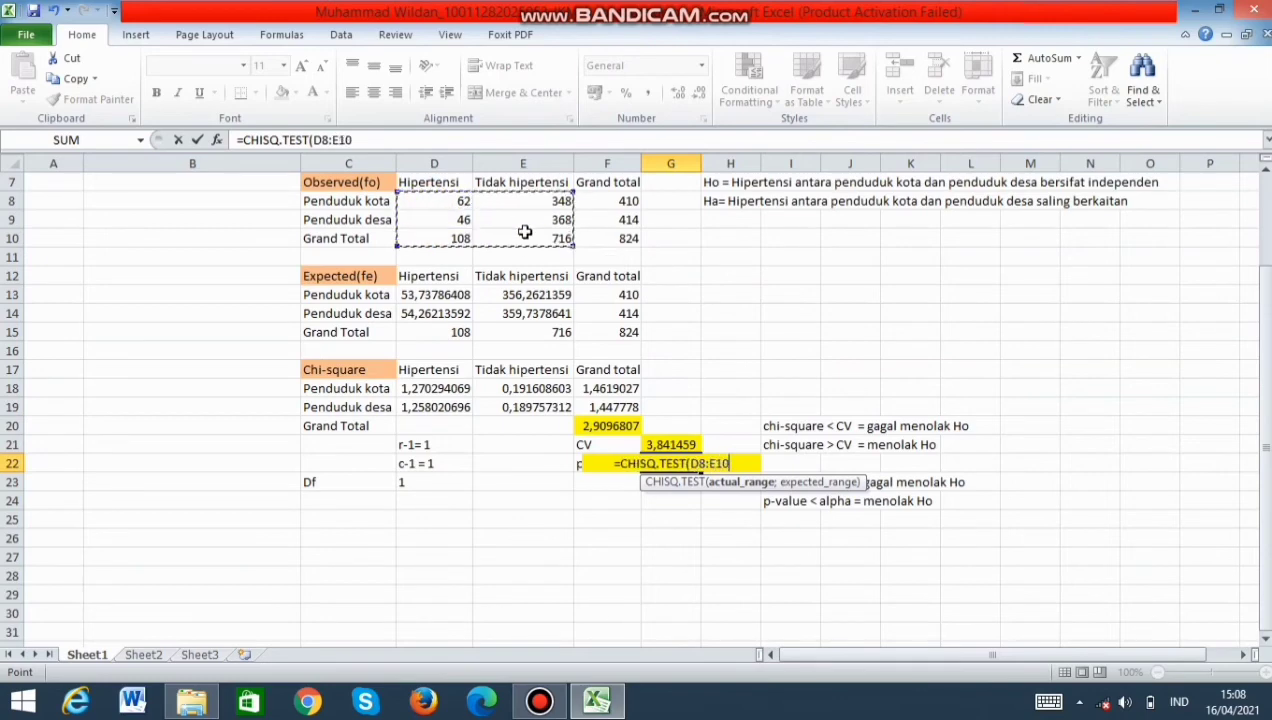
pyautogui.write(';')
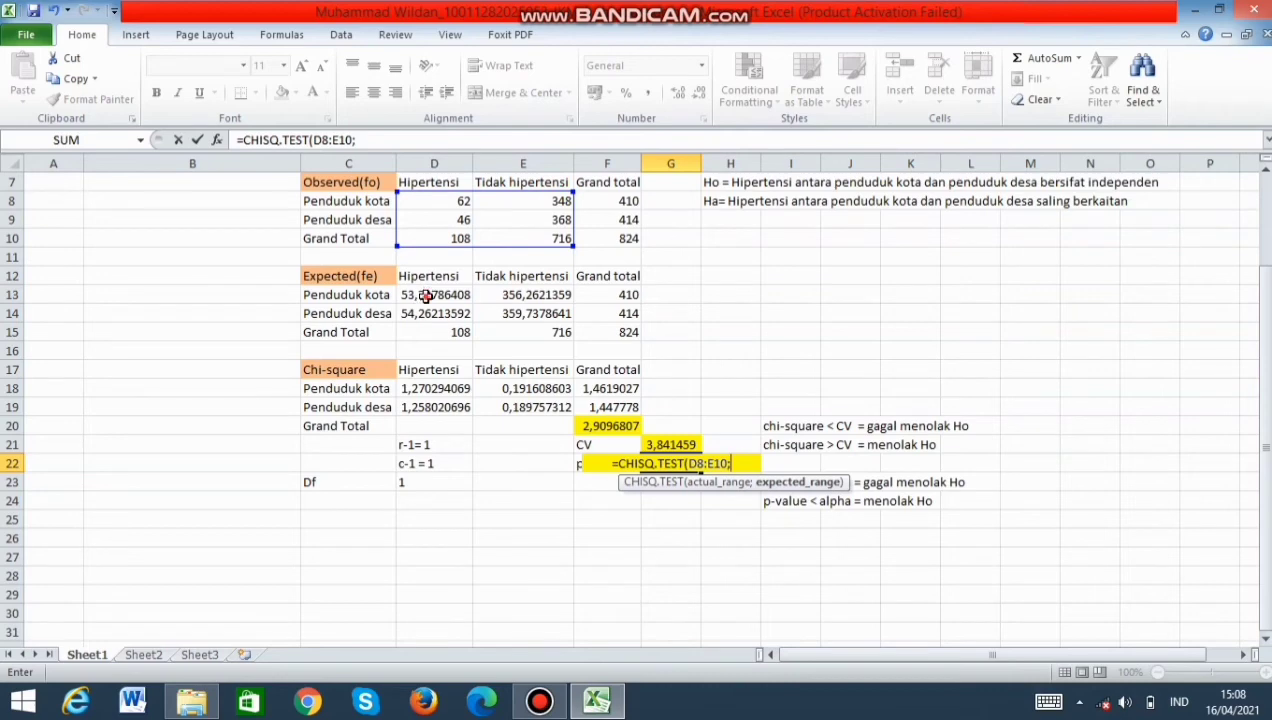
pyautogui.moveTo(418, 292); pyautogui.dragTo(492, 313)
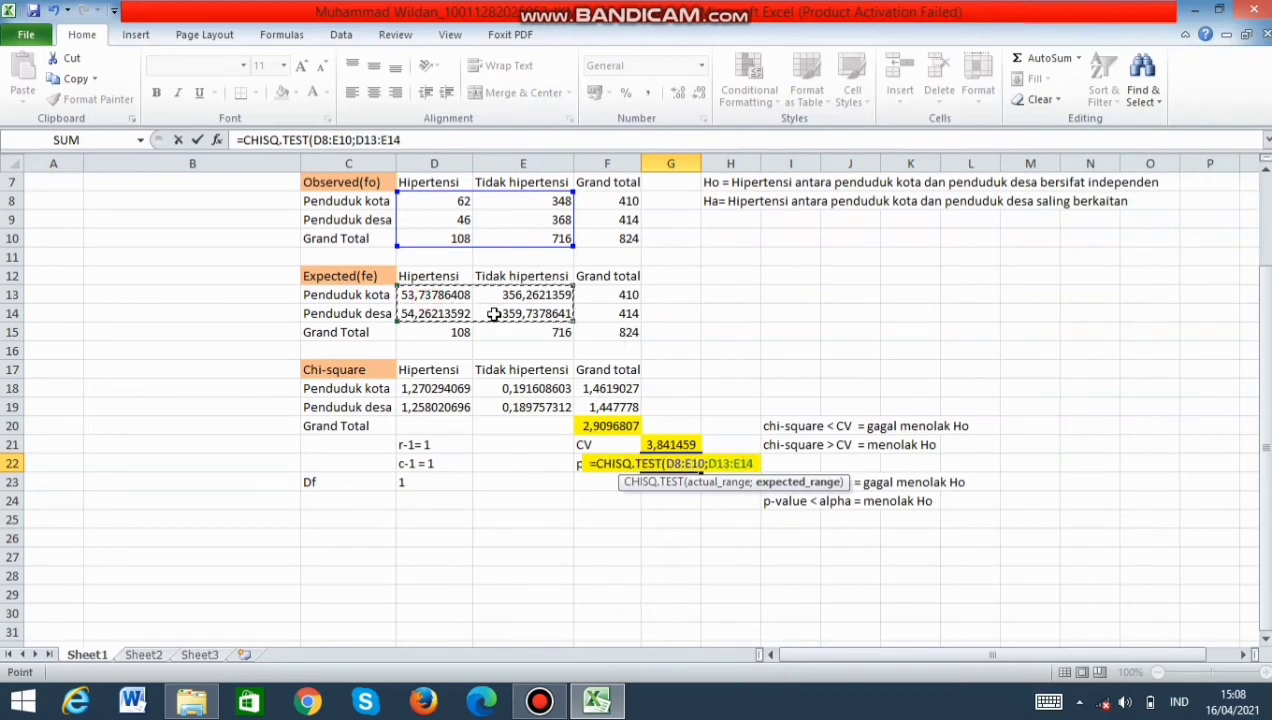
pyautogui.write(')')
pyautogui.press('Return')
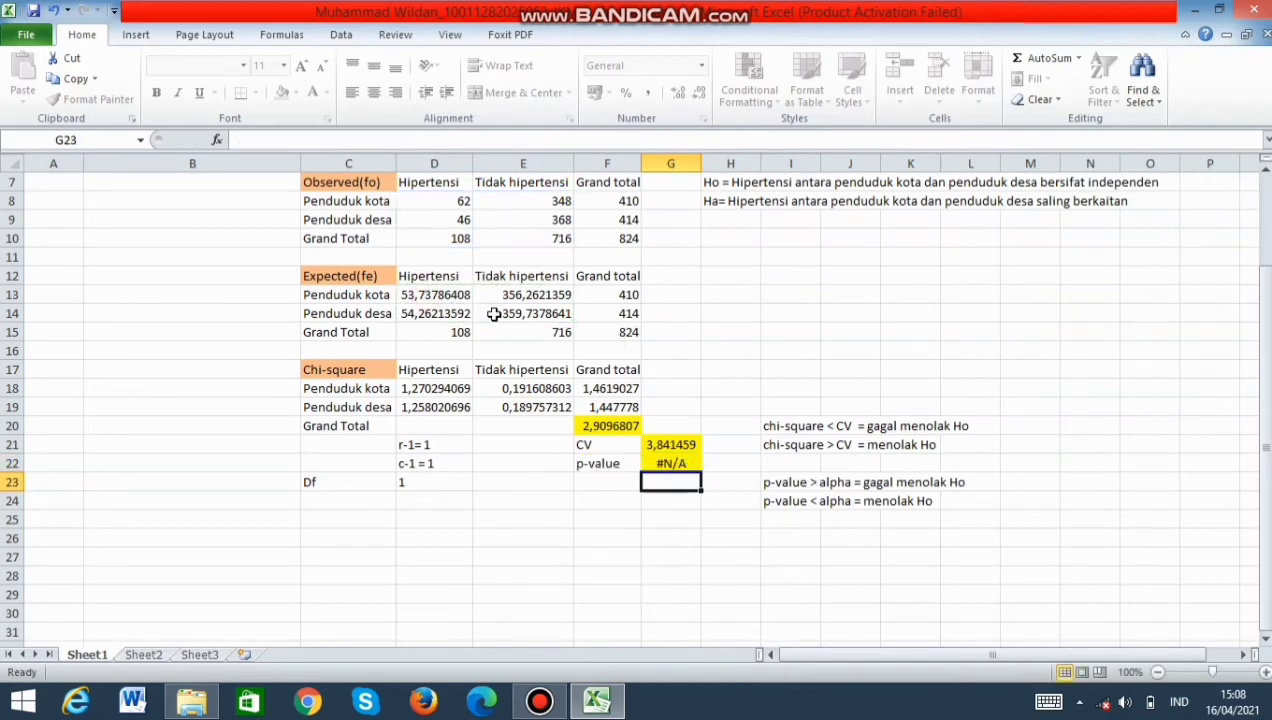
pyautogui.doubleClick(666, 463)
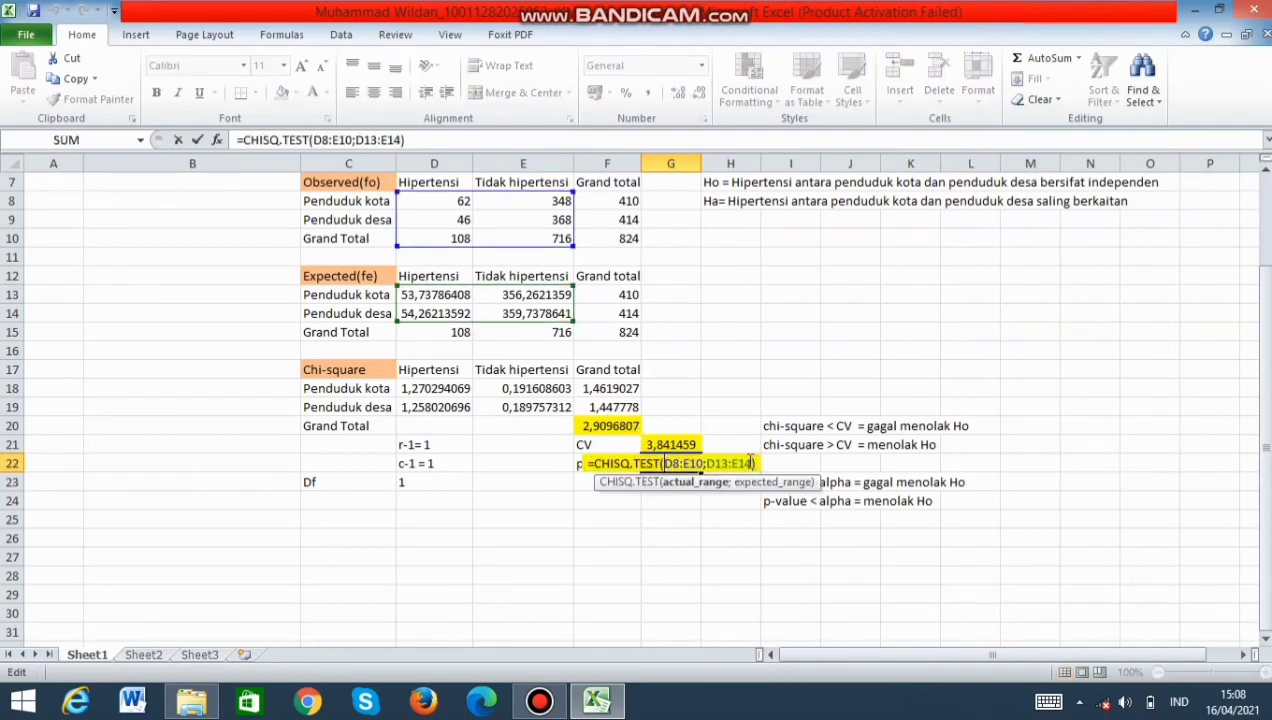
pyautogui.click(749, 462)
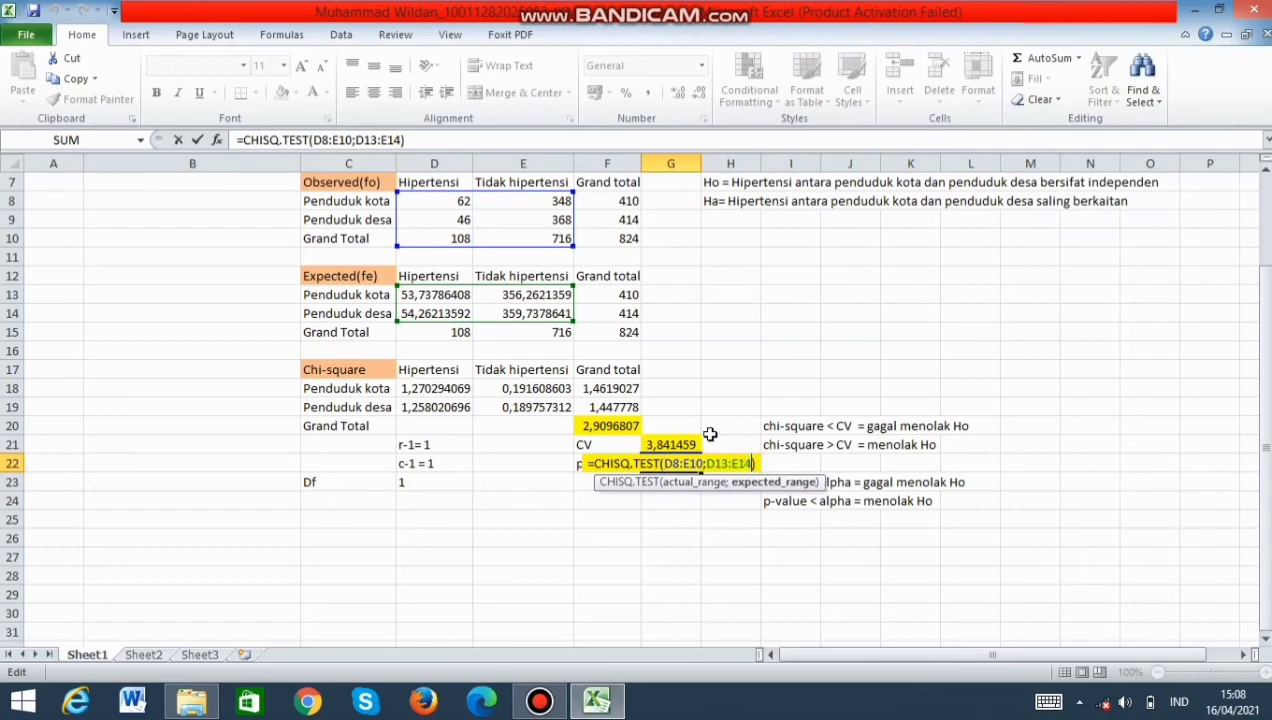
pyautogui.press('Return')
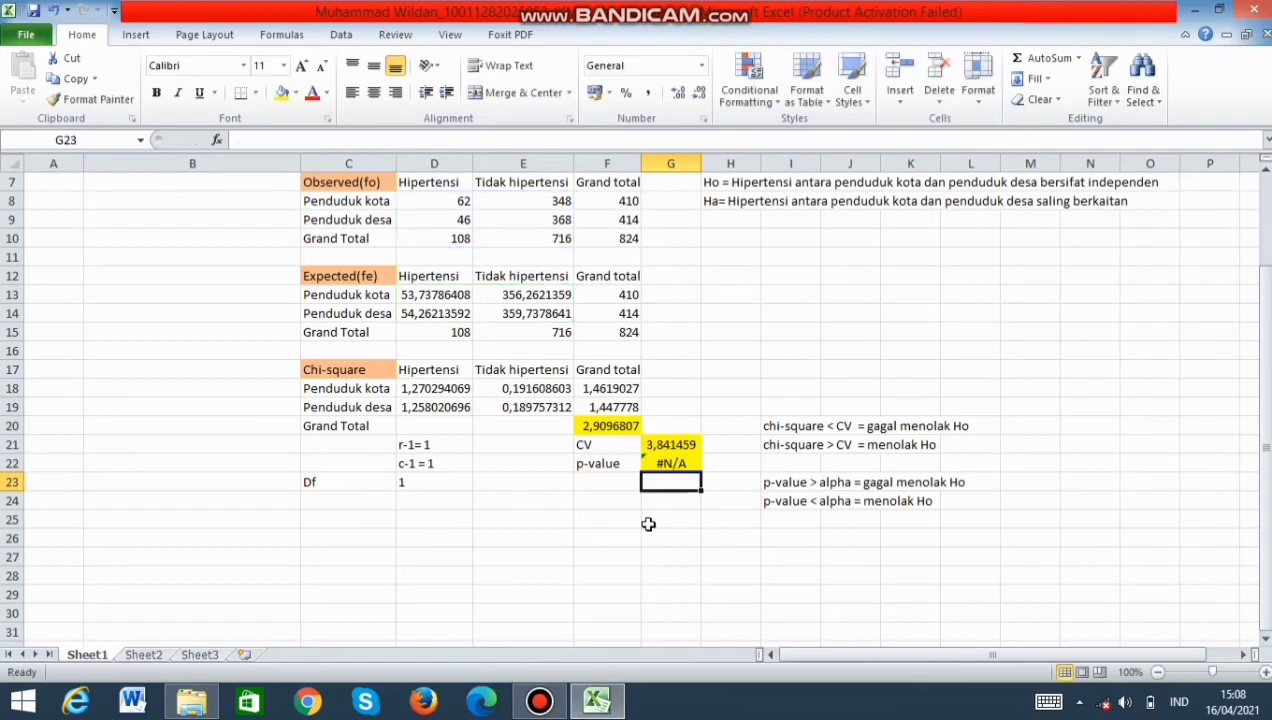
# Step: Clear the p-value cell G22 and enter the new formula =CHISQ.TEST(D8:E9;D13:E14) there
pyautogui.click(671, 463)
pyautogui.press('Delete')
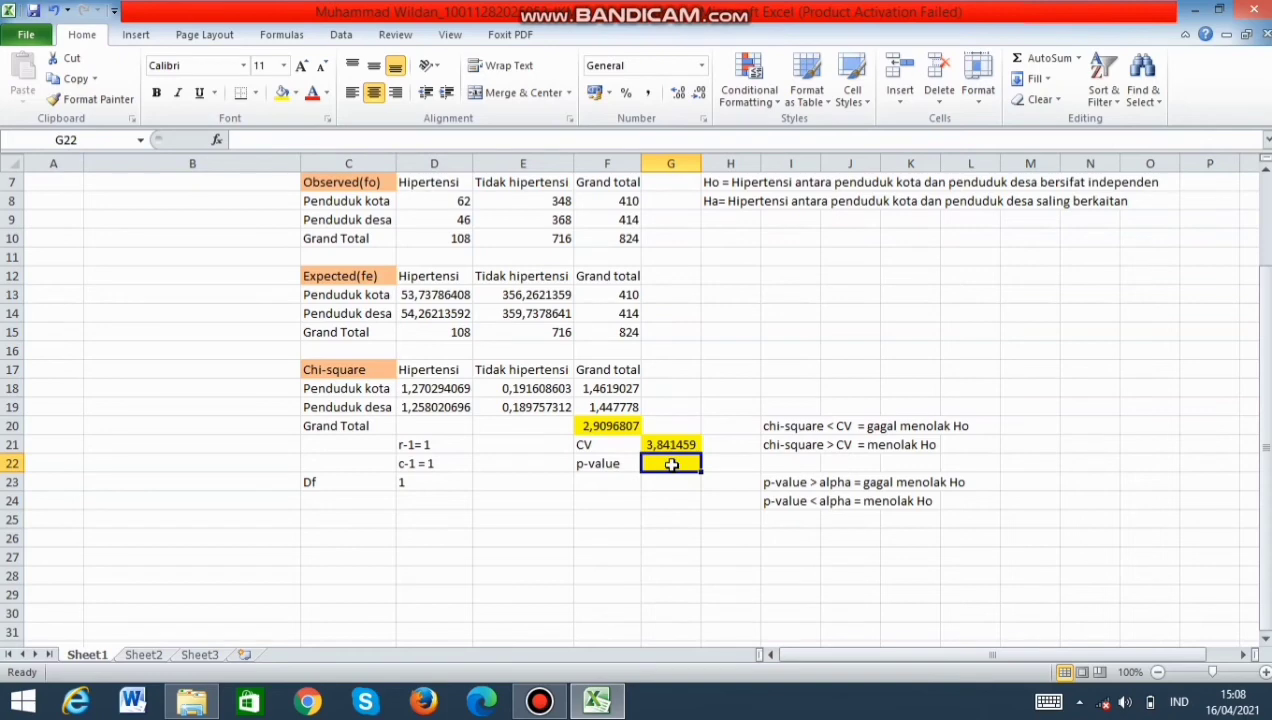
pyautogui.write('=chi')
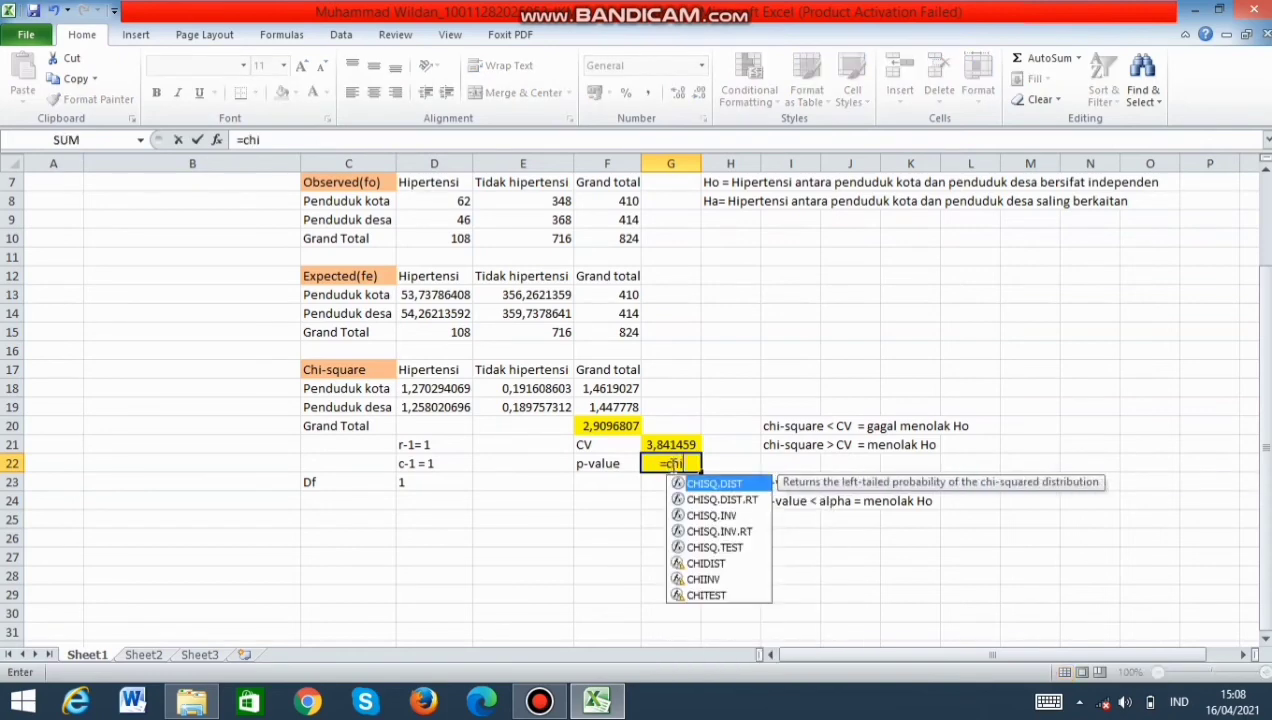
pyautogui.click(724, 548)
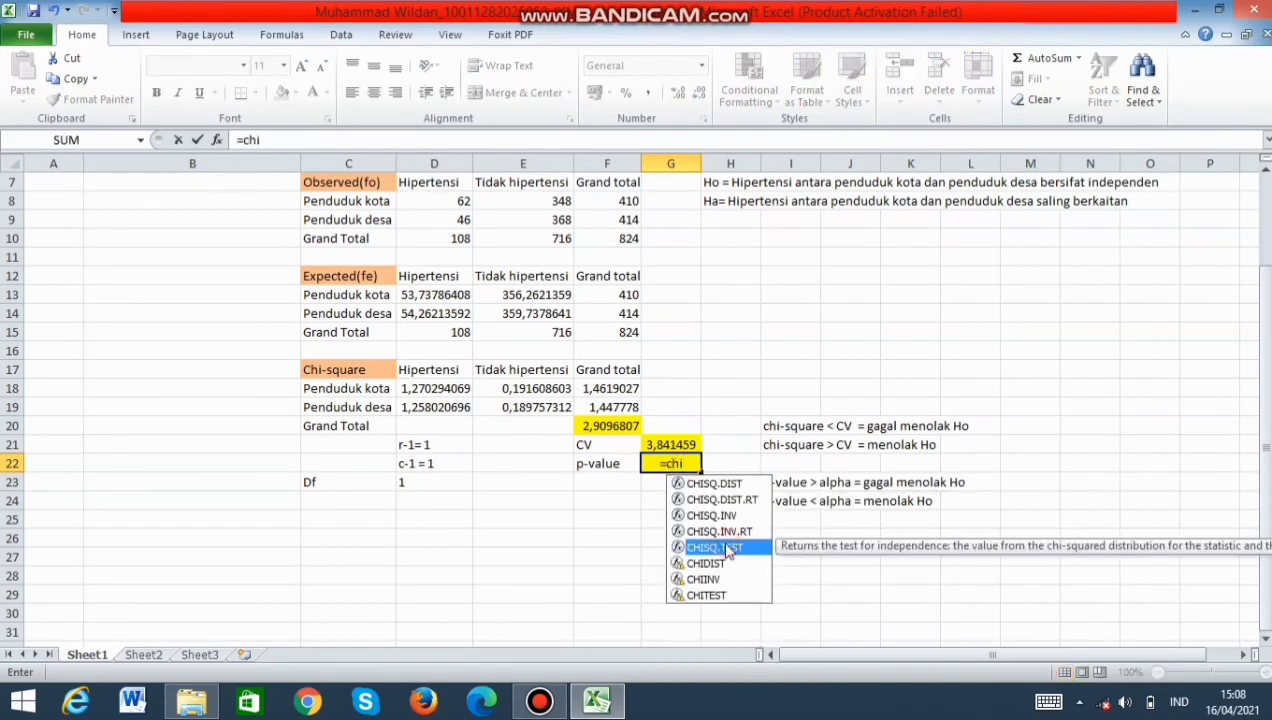
pyautogui.doubleClick(728, 548)
pyautogui.click(728, 540)
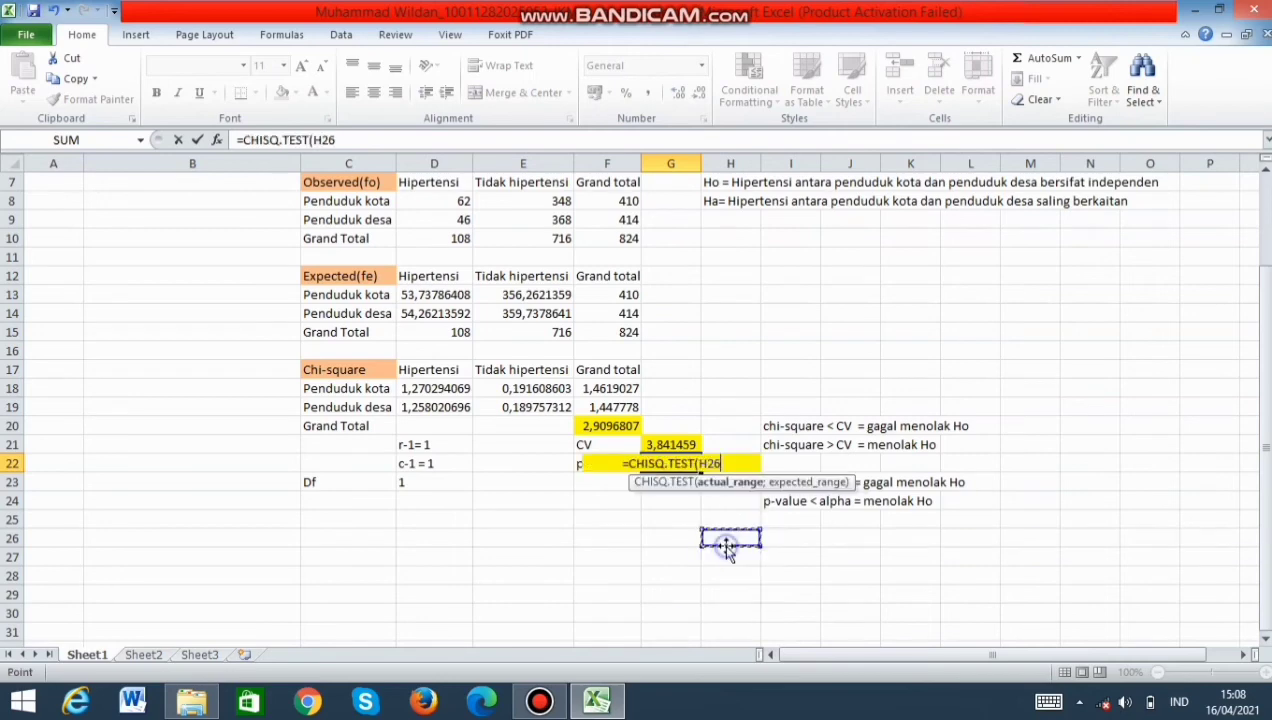
pyautogui.press('BackSpace')
pyautogui.press('BackSpace')
pyautogui.press('BackSpace')
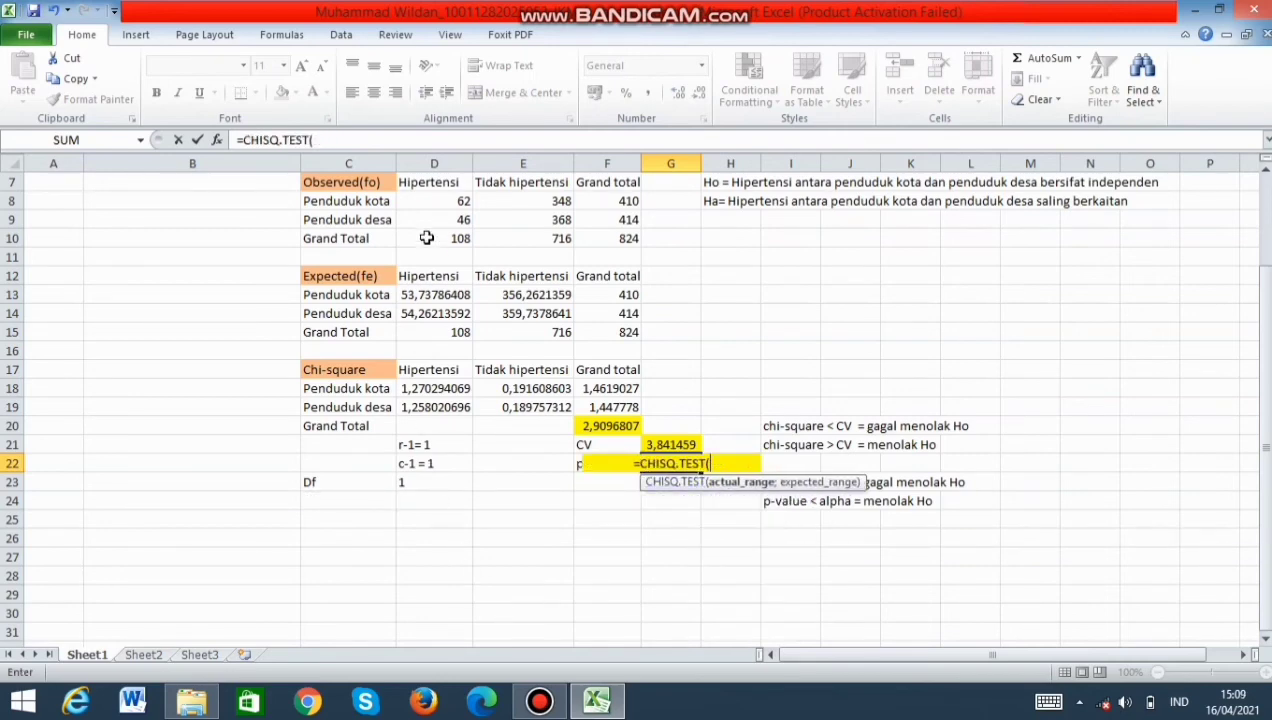
pyautogui.moveTo(432, 200); pyautogui.dragTo(525, 222)
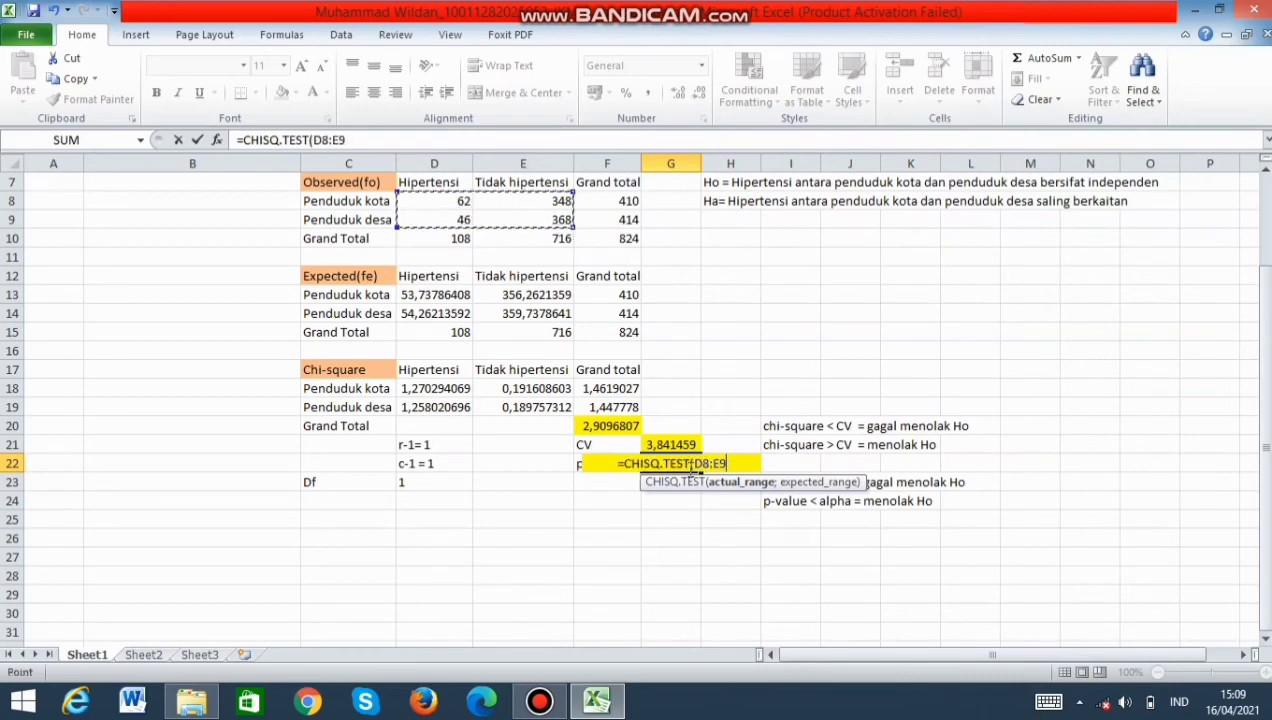
pyautogui.write(';')
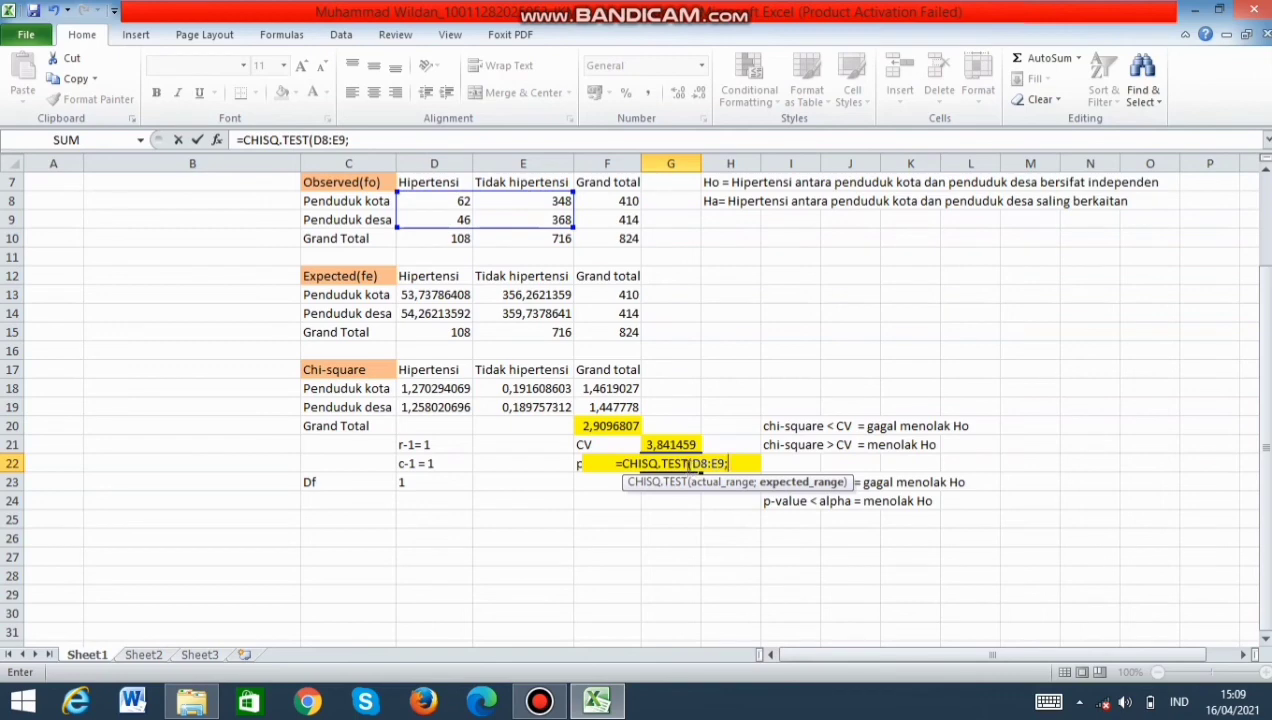
pyautogui.moveTo(466, 294); pyautogui.dragTo(500, 311)
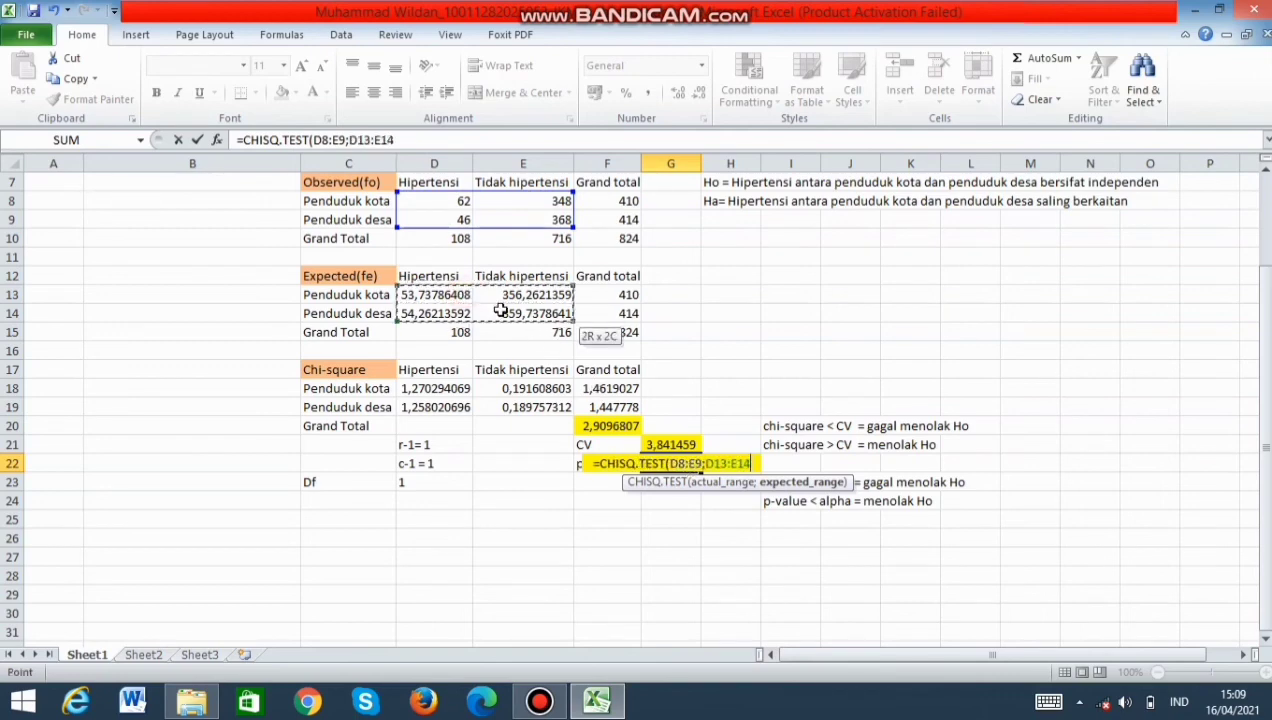
pyautogui.write(')')
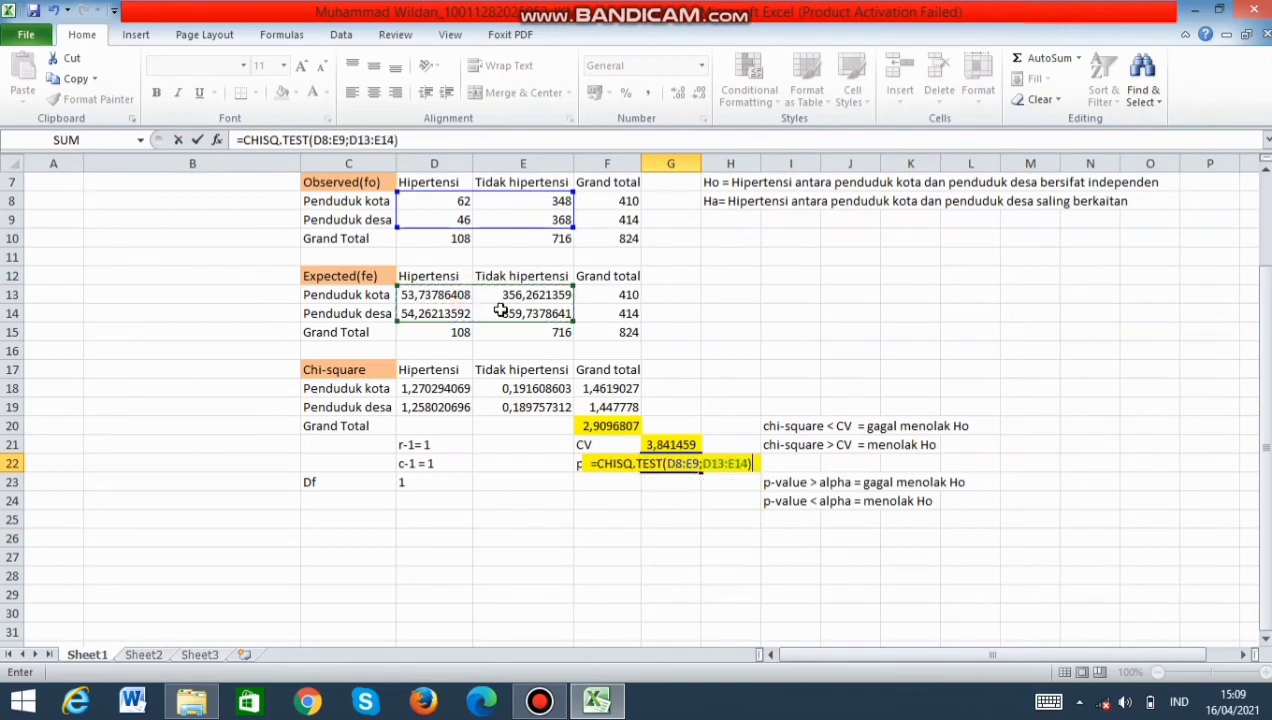
pyautogui.press('Return')
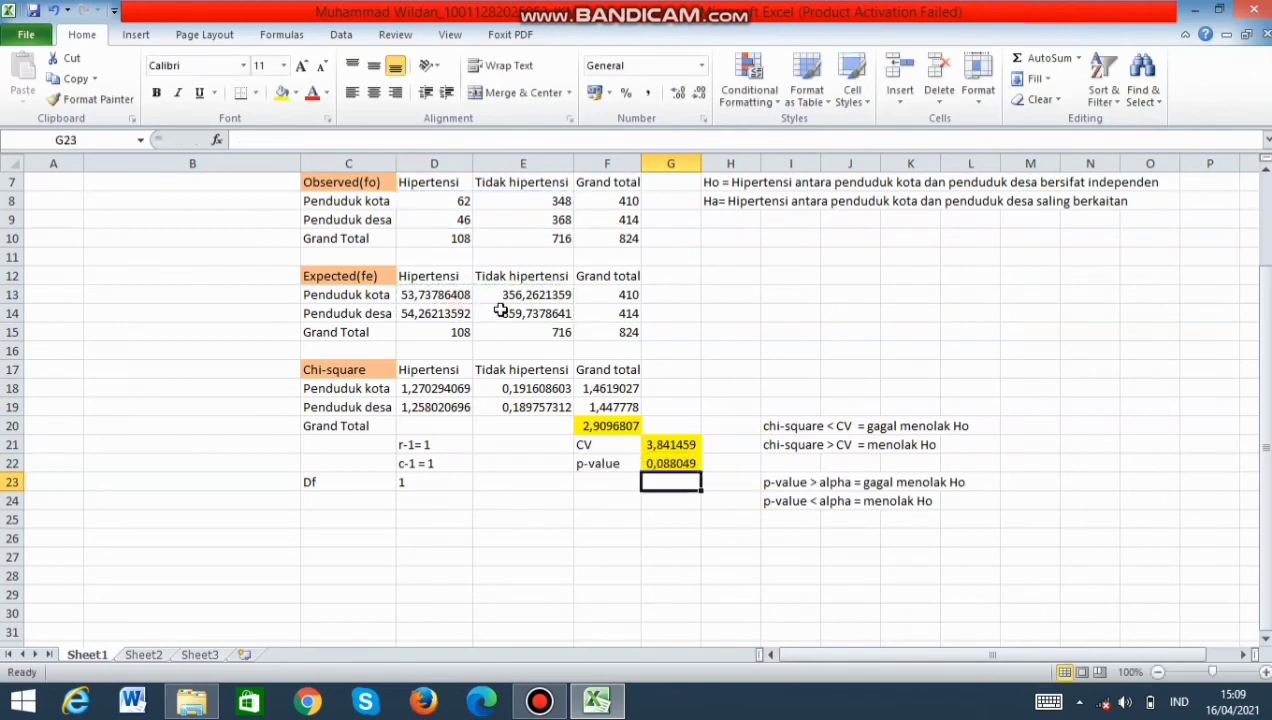
pyautogui.click(672, 463)
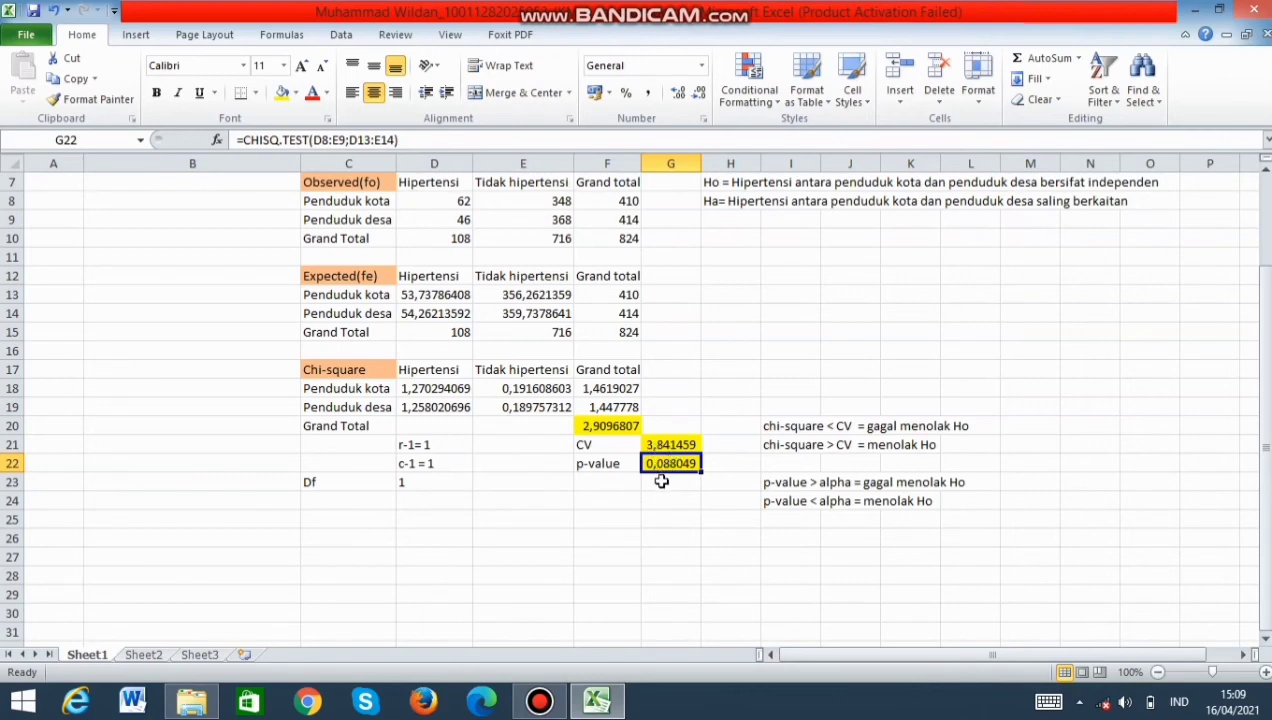
pyautogui.click(602, 538)
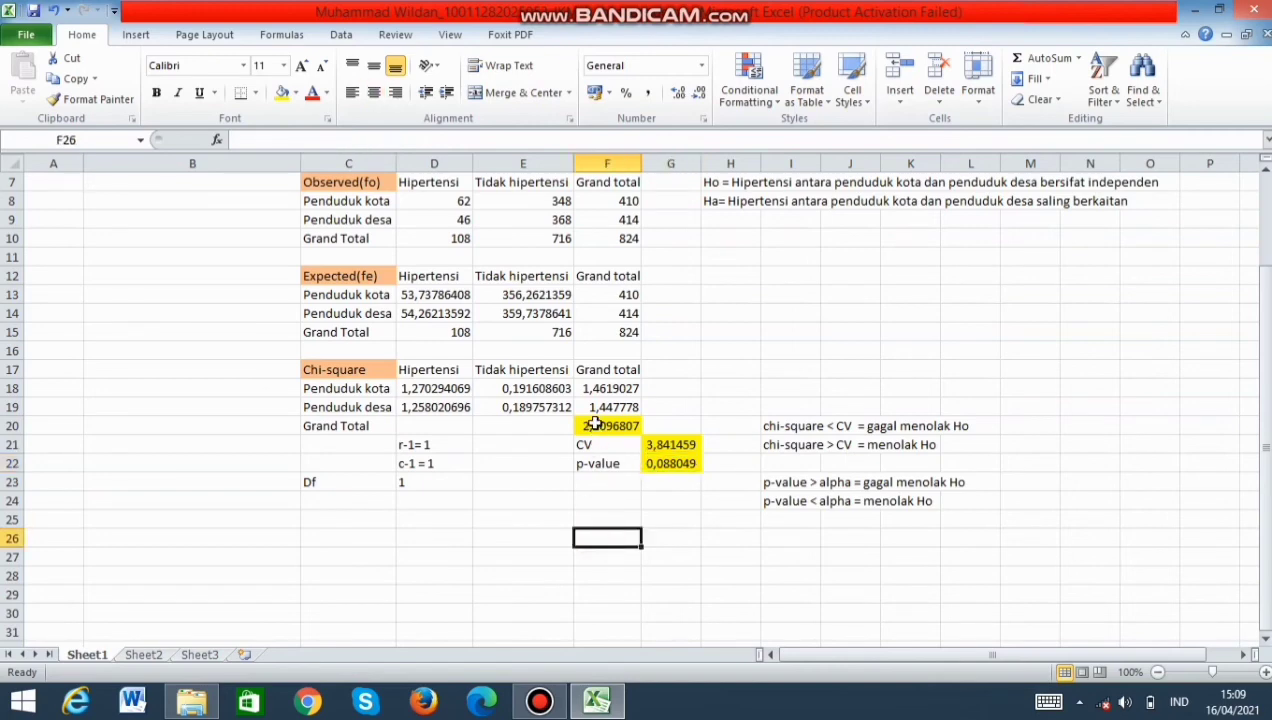
# Step: Compare the chi-square total in F20 with the critical value in G21, and check the p-value in G22 against the decision rules
pyautogui.click(681, 450)
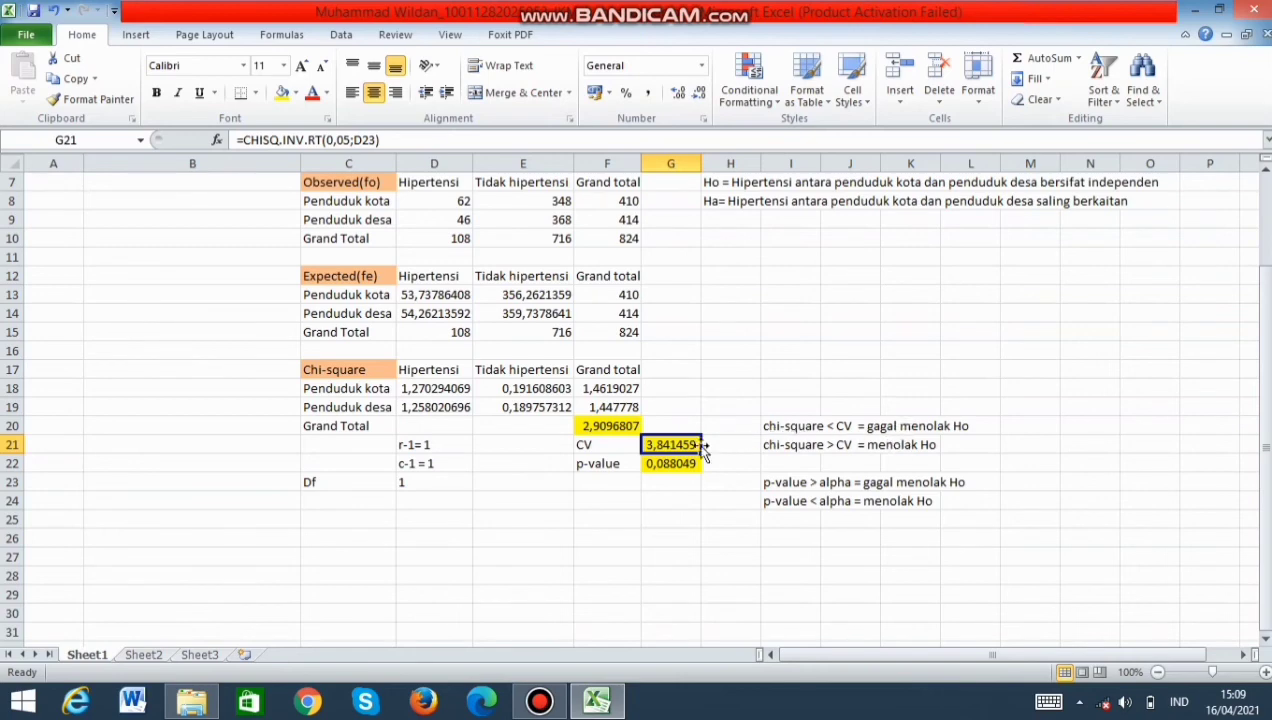
pyautogui.click(619, 428)
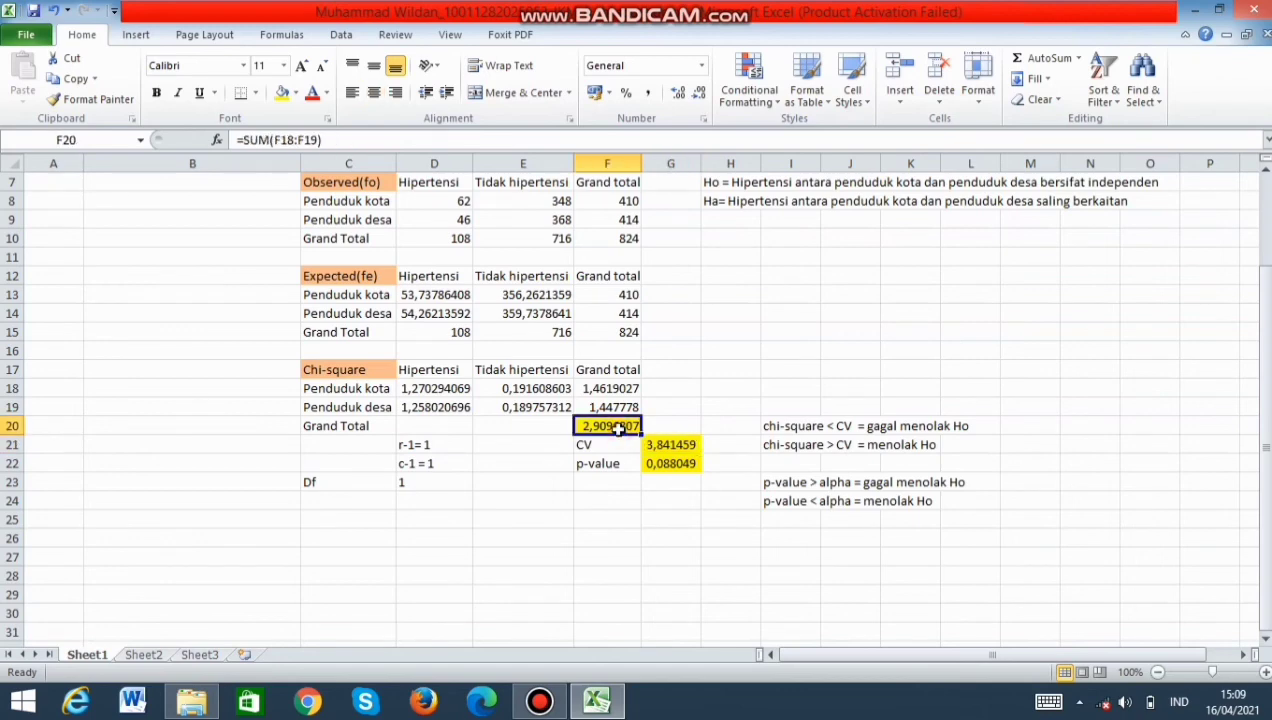
pyautogui.click(656, 466)
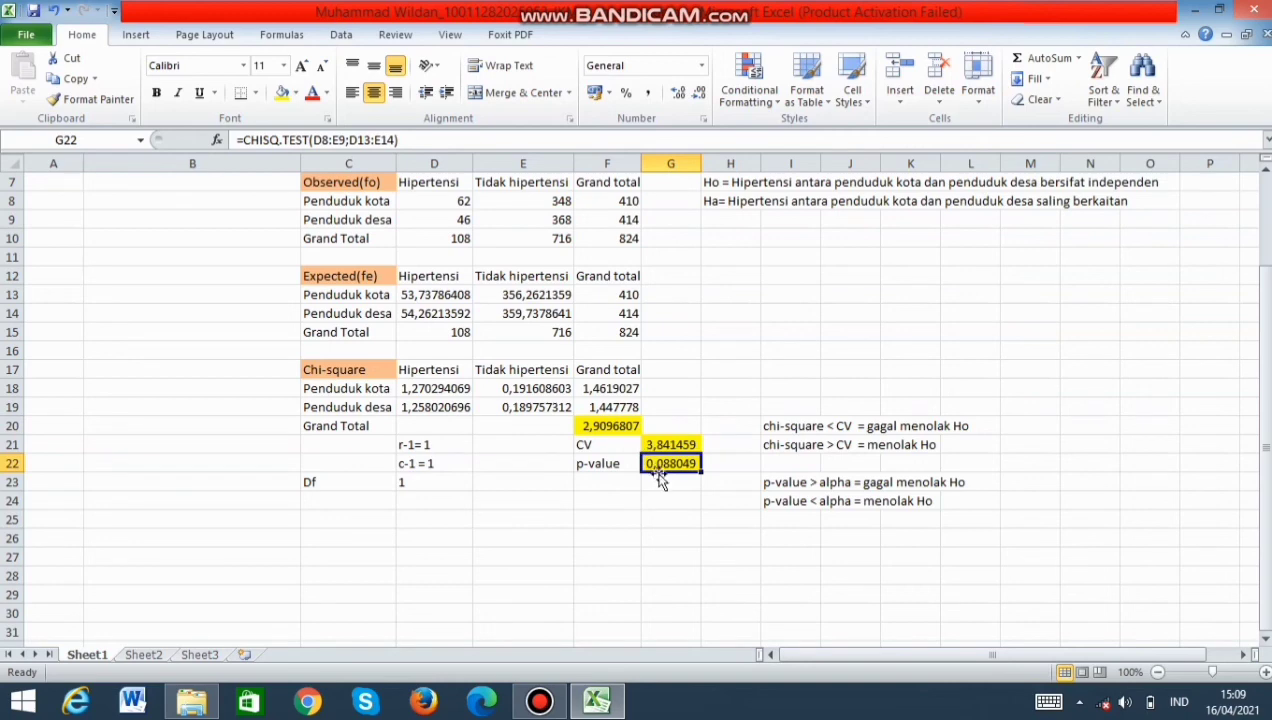
pyautogui.click(541, 702)
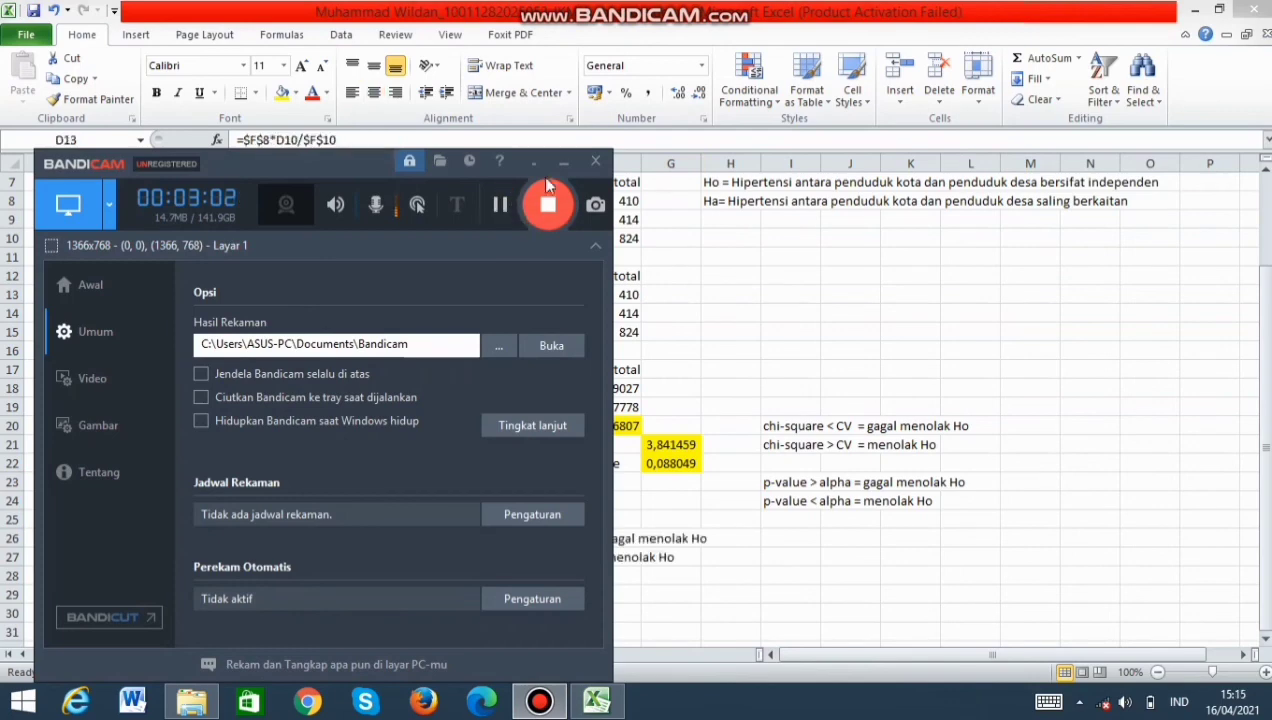
pyautogui.click(565, 161)
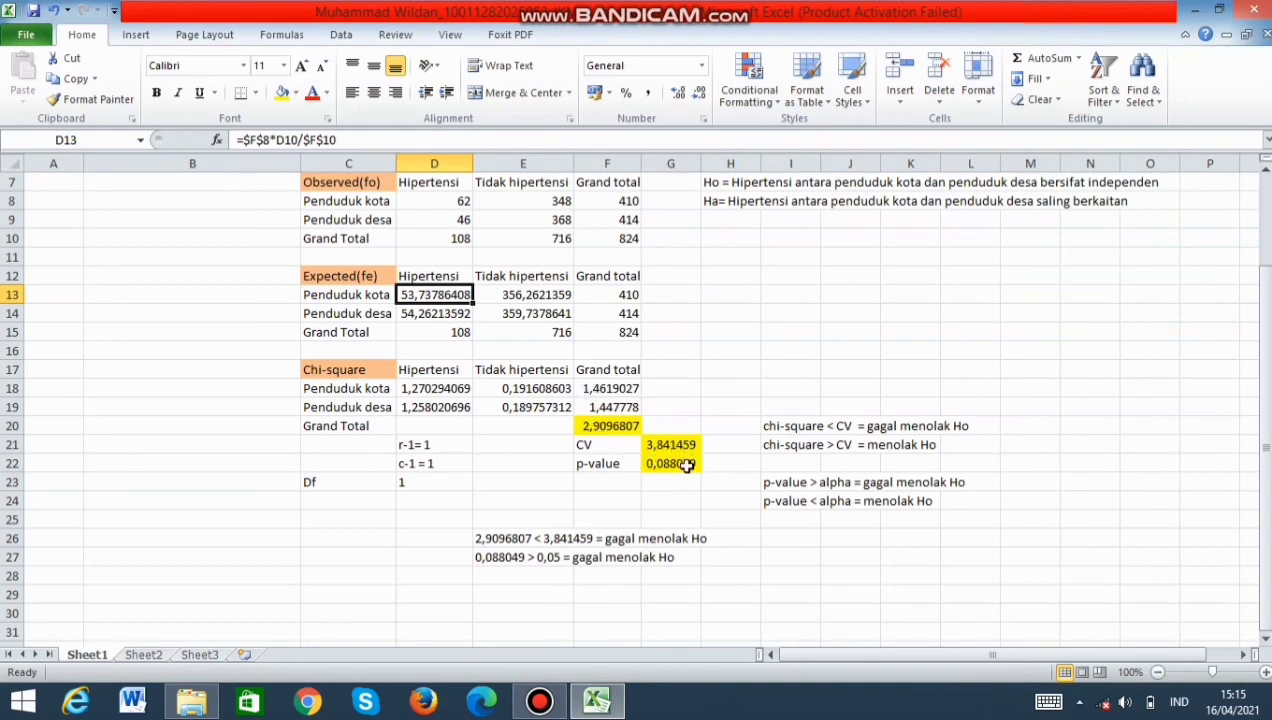
# Step: Review the written conclusions in E26:E27 against the survey question, the hypotheses and the p-value in G22
pyautogui.click(498, 542)
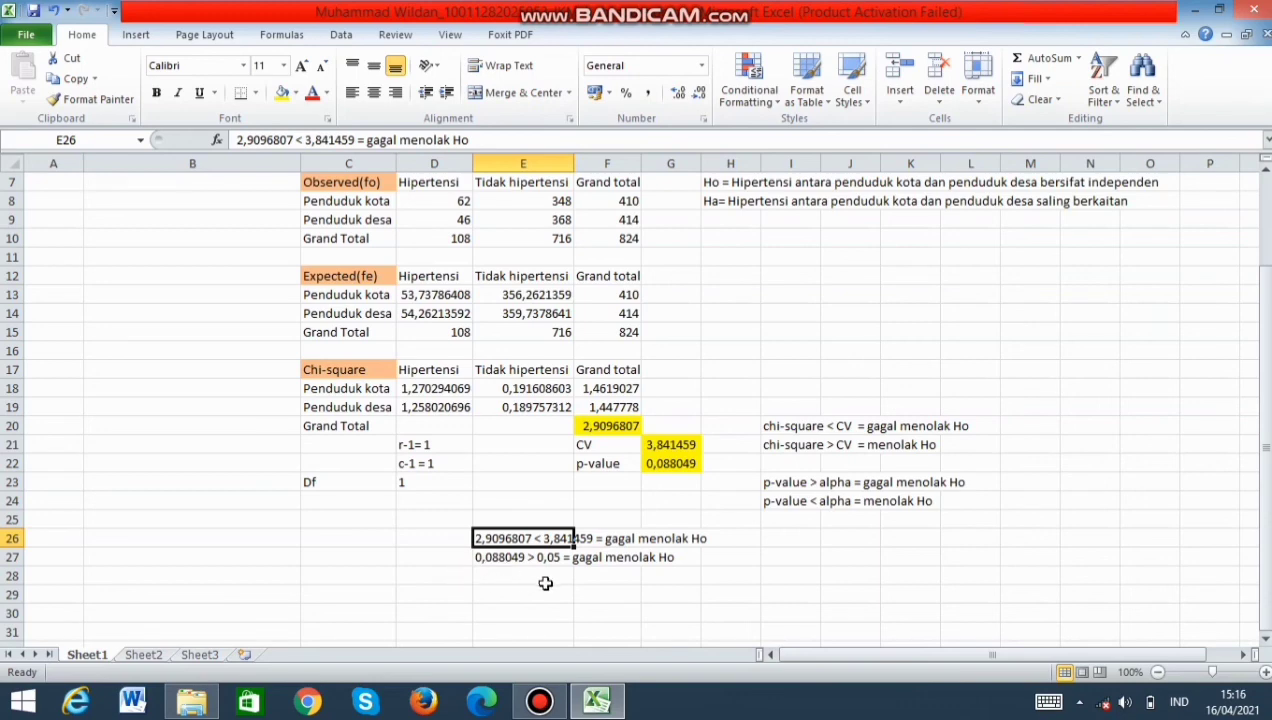
pyautogui.scroll(1, 545, 585)
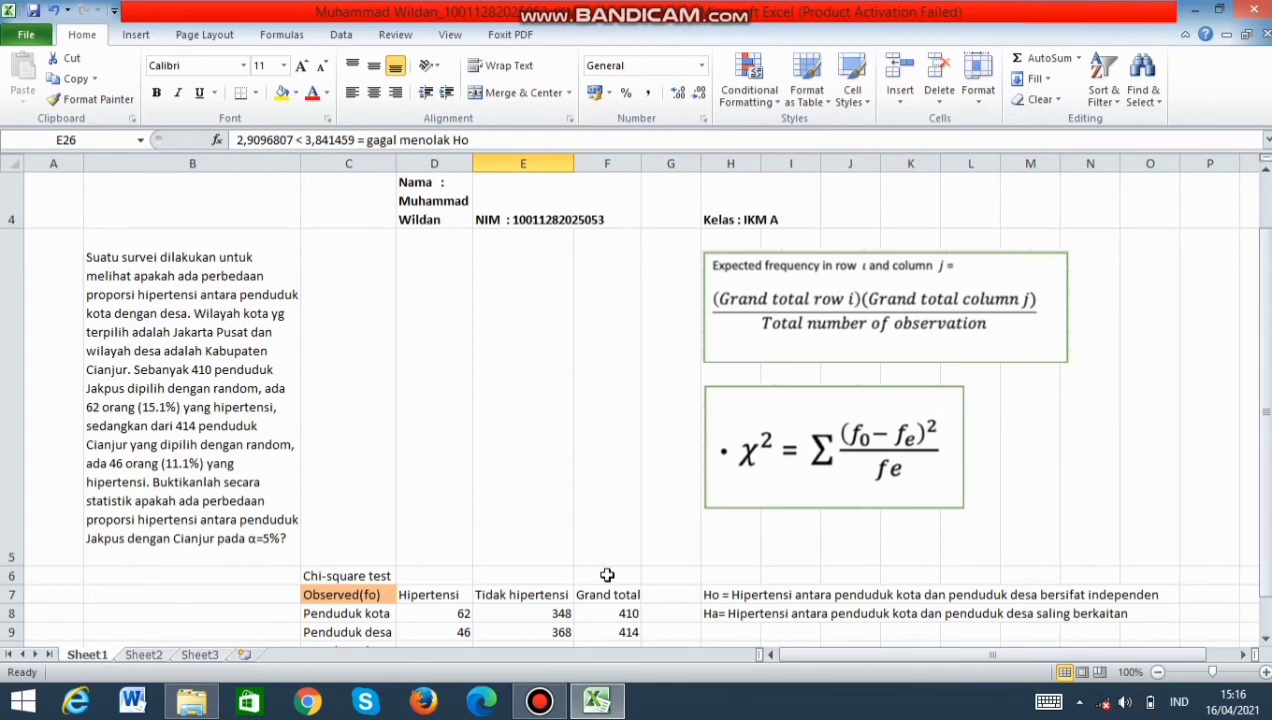
pyautogui.scroll(-1, 588, 562)
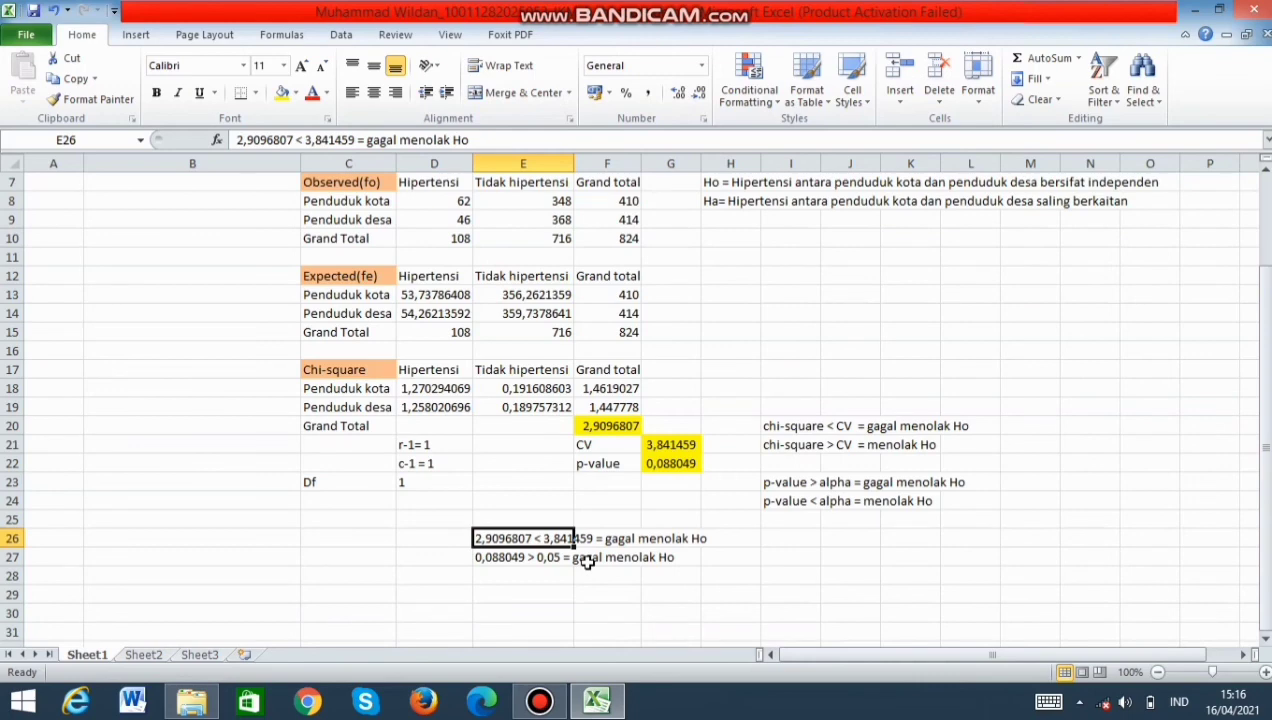
pyautogui.scroll(2, 598, 528)
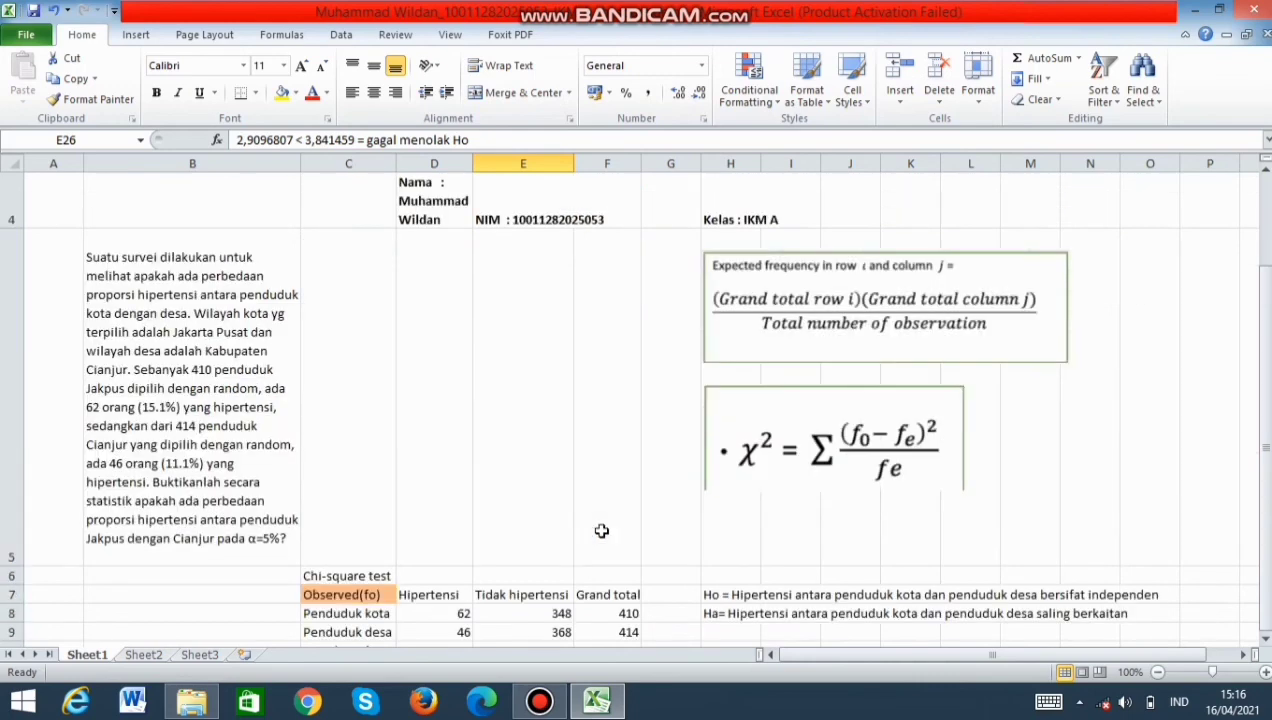
pyautogui.scroll(-3, 598, 528)
pyautogui.click(660, 407)
pyautogui.scroll(3, 659, 407)
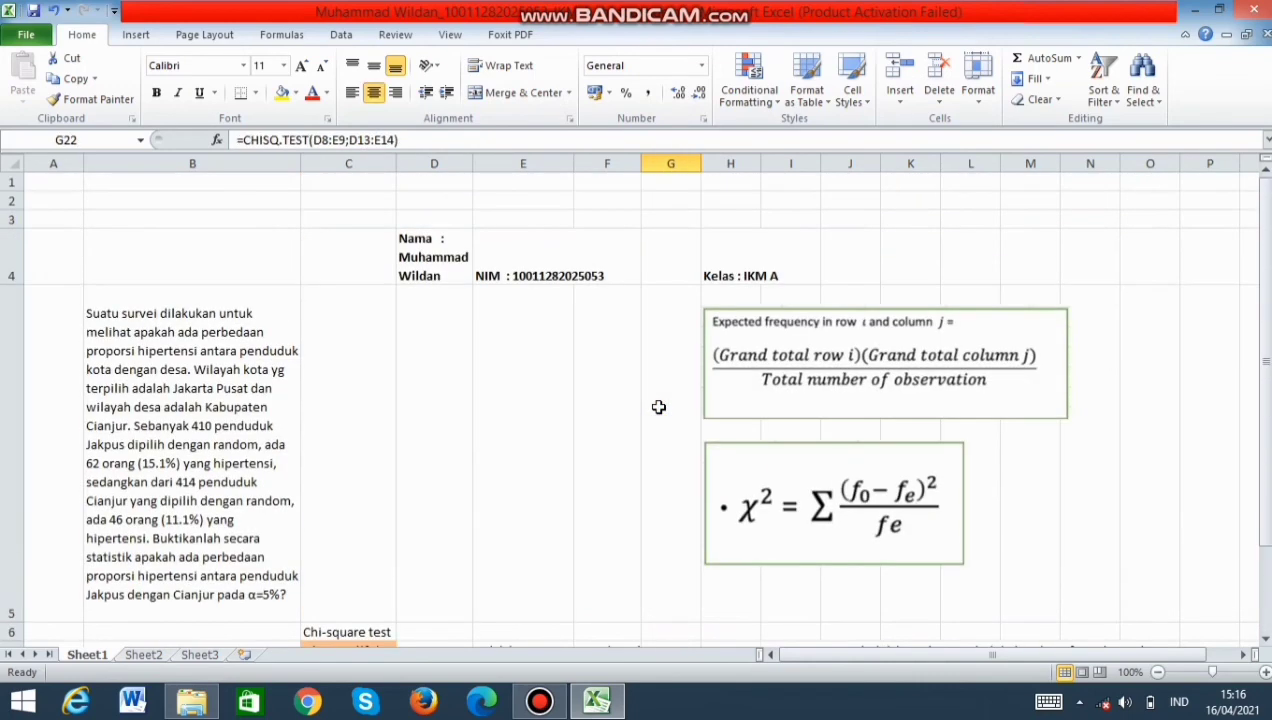